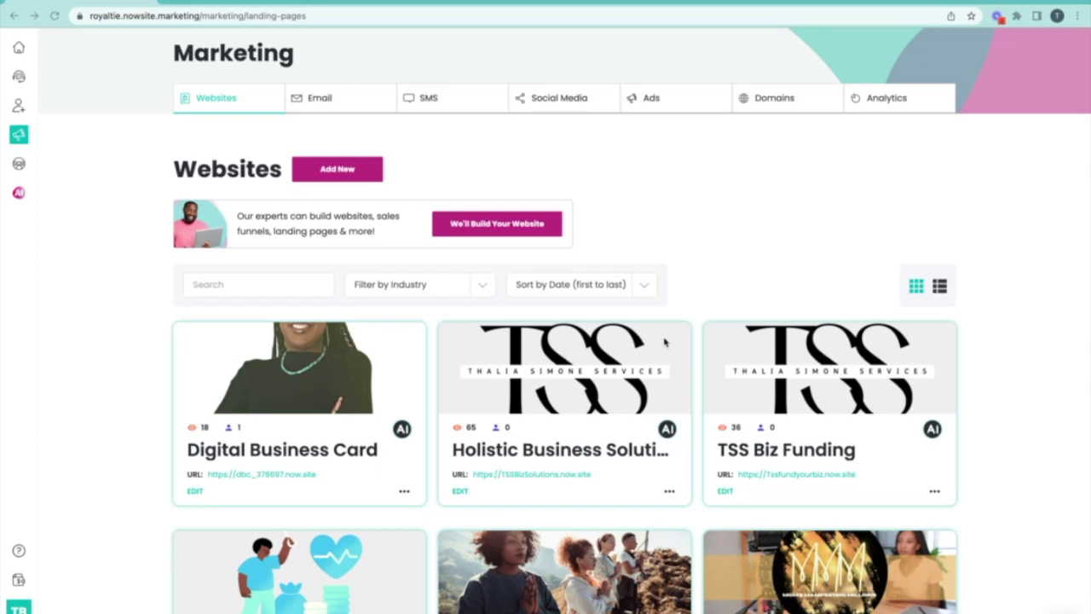
# - Start a new website from the Zoom template
pyautogui.scroll(-2, 665, 342)
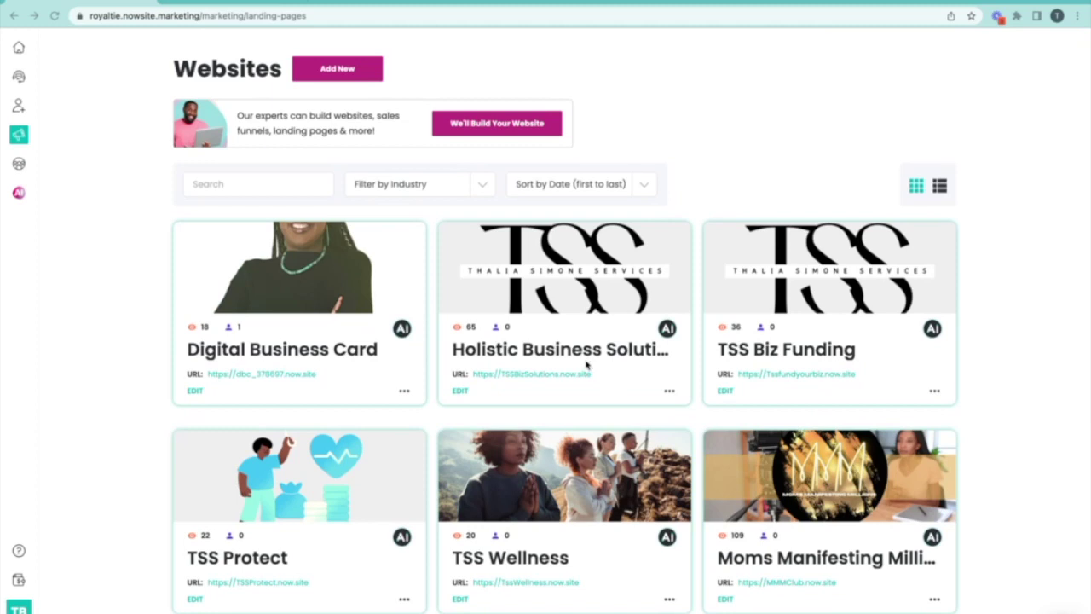
pyautogui.scroll(2, 424, 360)
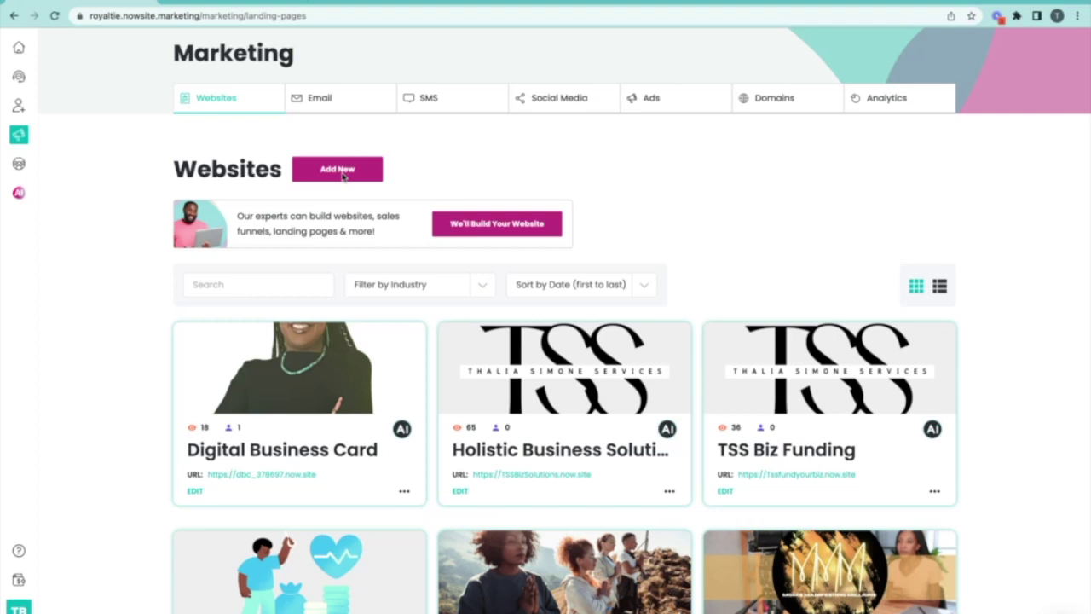
pyautogui.click(341, 169)
pyautogui.scroll(-3, 441, 290)
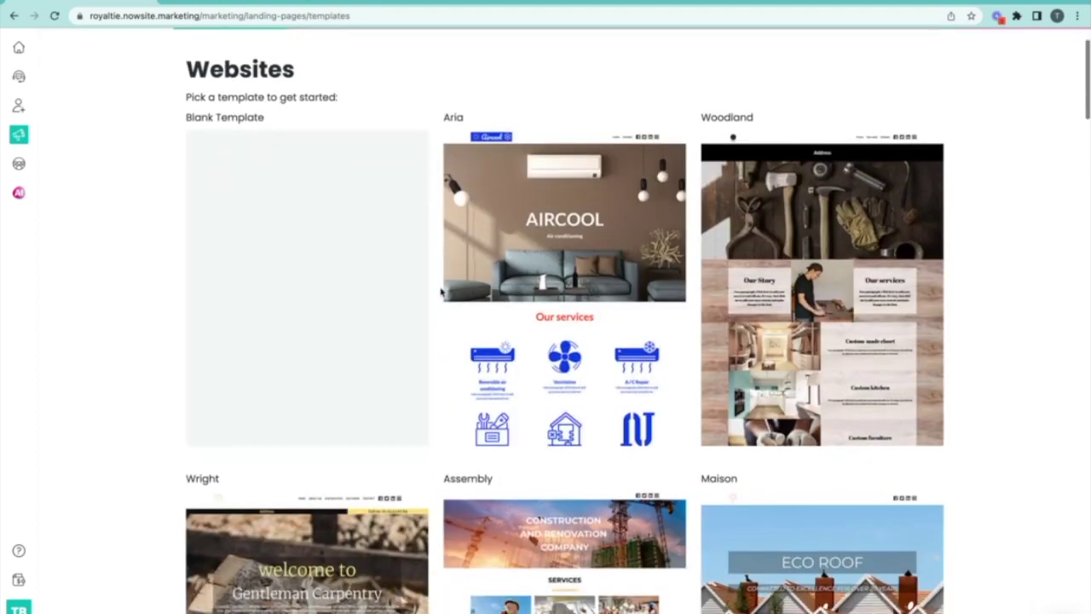
pyautogui.scroll(-2, 441, 292)
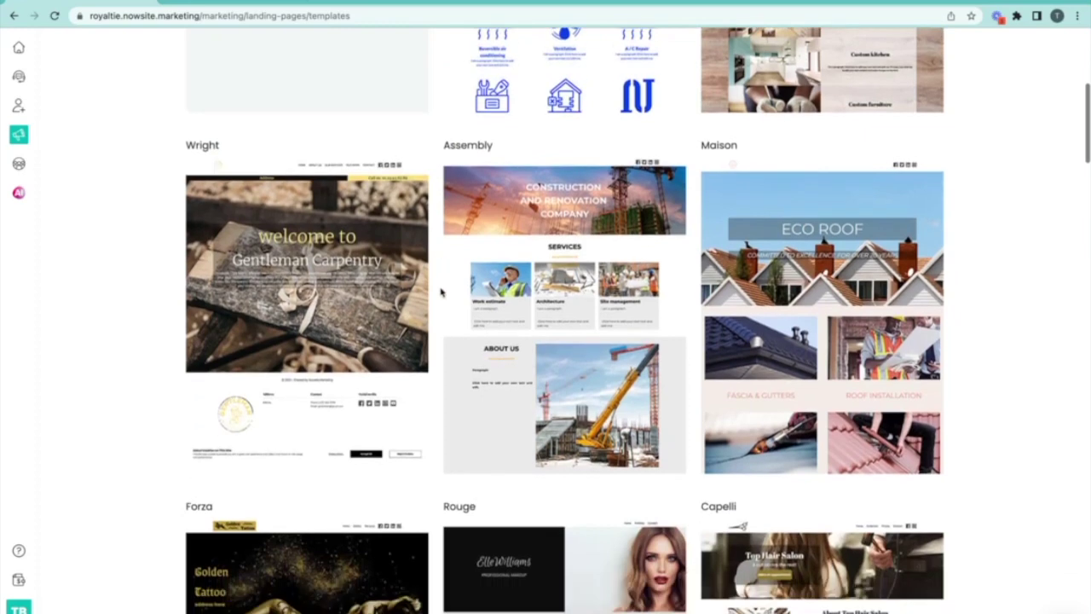
pyautogui.scroll(-5, 441, 292)
pyautogui.scroll(-5, 441, 292)
pyautogui.scroll(-5, 441, 291)
pyautogui.scroll(-1, 441, 292)
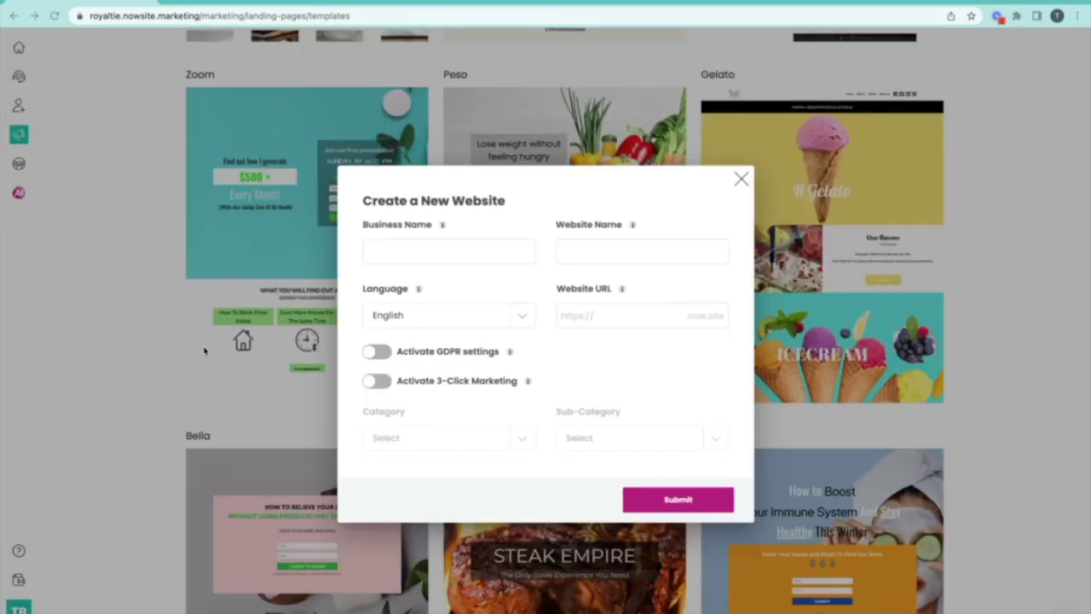
# - Enter business name 'My New Biz', and 'Kates Rules' as website name and URL
pyautogui.click(419, 253)
pyautogui.write('My ')
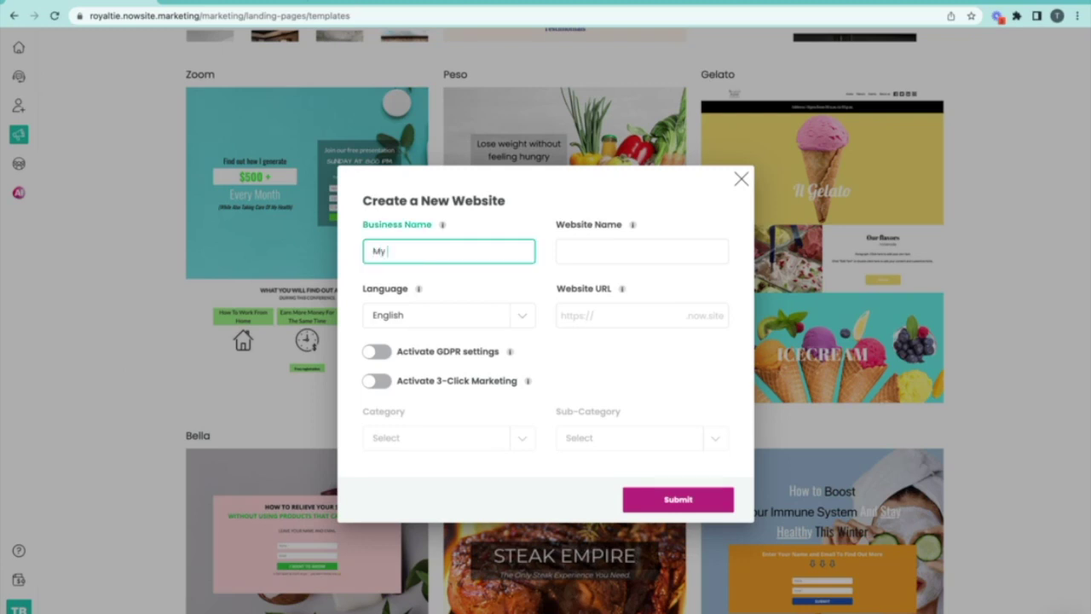
pyautogui.write('New Biz')
pyautogui.click(638, 250)
pyautogui.write('Ka')
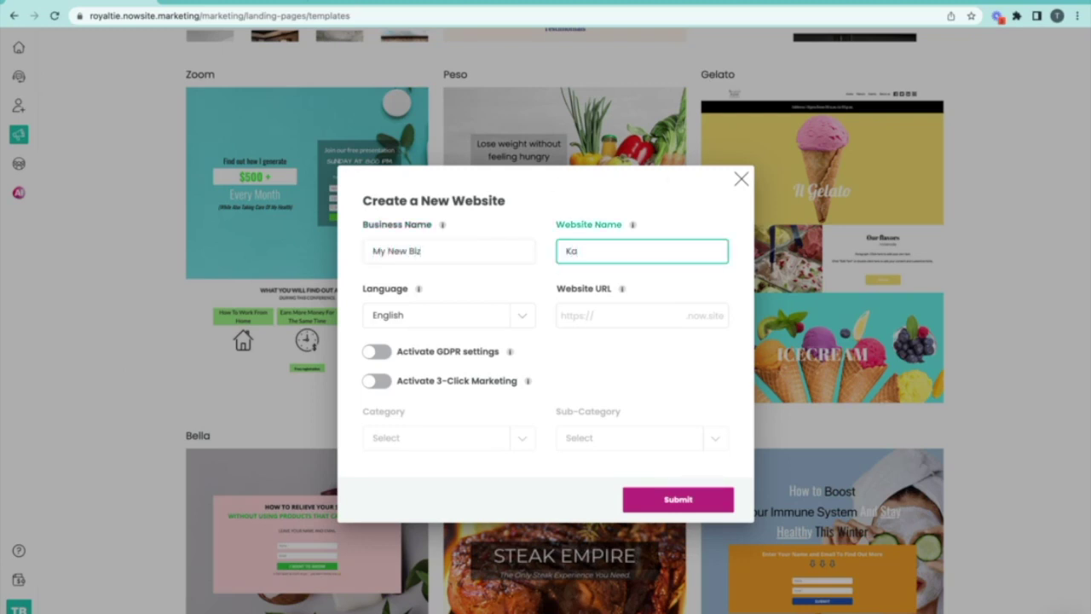
pyautogui.write('tes Rules')
pyautogui.click(637, 314)
pyautogui.write('Kates ')
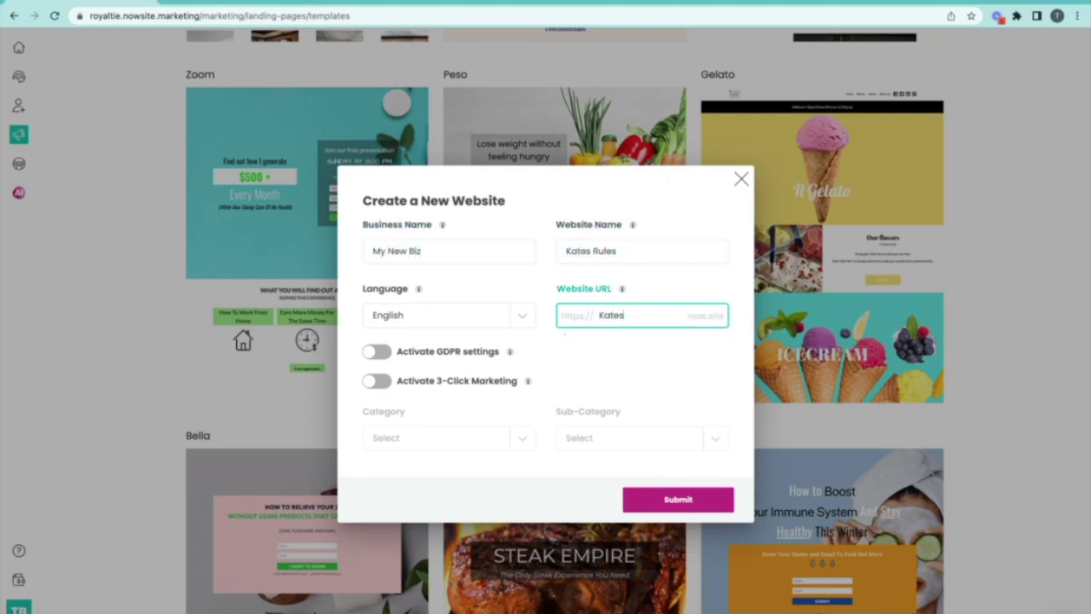
pyautogui.write('Rules')
# - Enable GDPR and 3-Click Marketing, set Arts & Entertainment / Video and Production, and submit
pyautogui.click(377, 351)
pyautogui.click(376, 381)
pyautogui.click(409, 437)
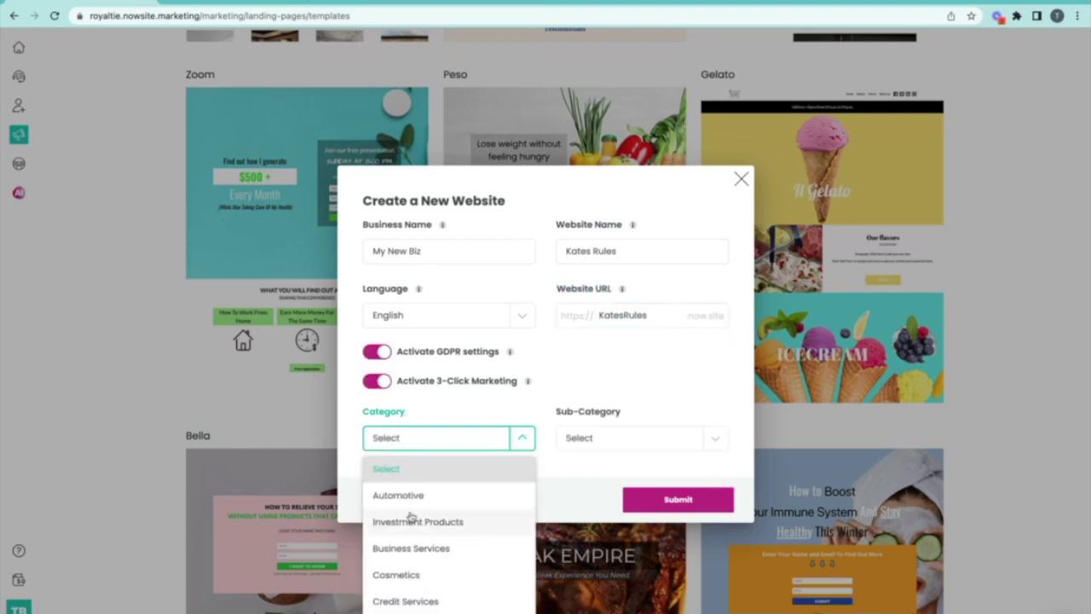
pyautogui.click(522, 439)
pyautogui.scroll(-5, 434, 545)
pyautogui.click(475, 497)
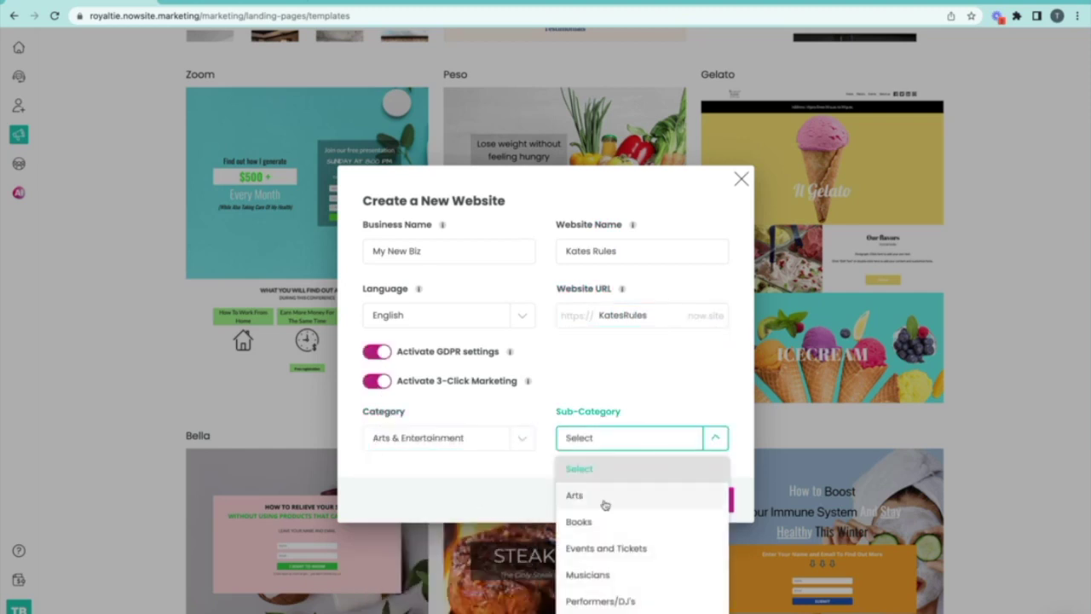
pyautogui.scroll(-1, 605, 505)
pyautogui.click(597, 601)
pyautogui.click(677, 499)
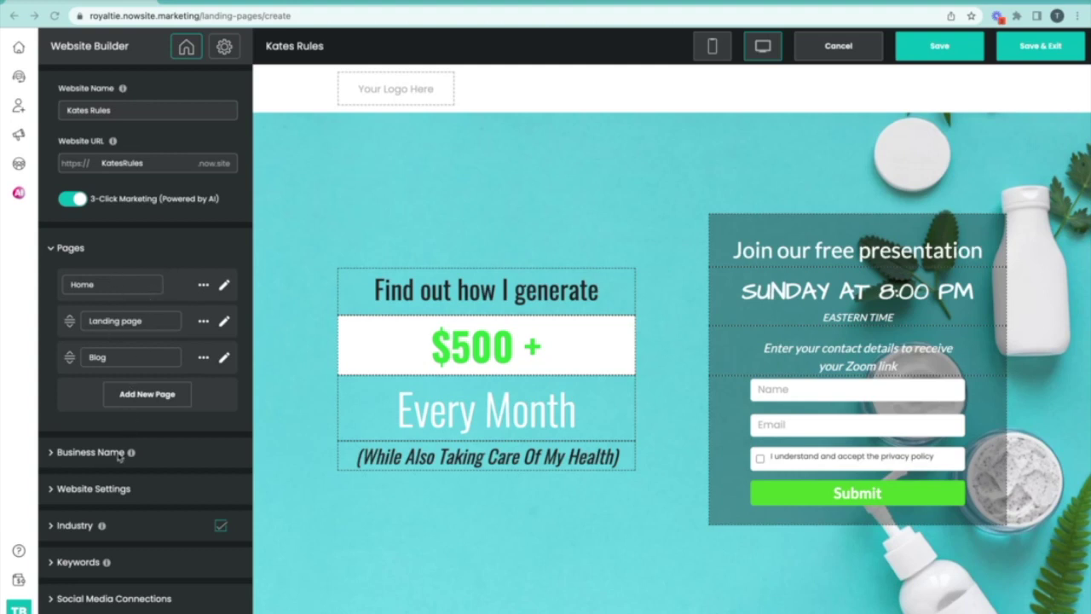
# - Set the meta description to 'Kates Rules| Landing Page' and the title to 'Kate's Rules'
pyautogui.click(44, 453)
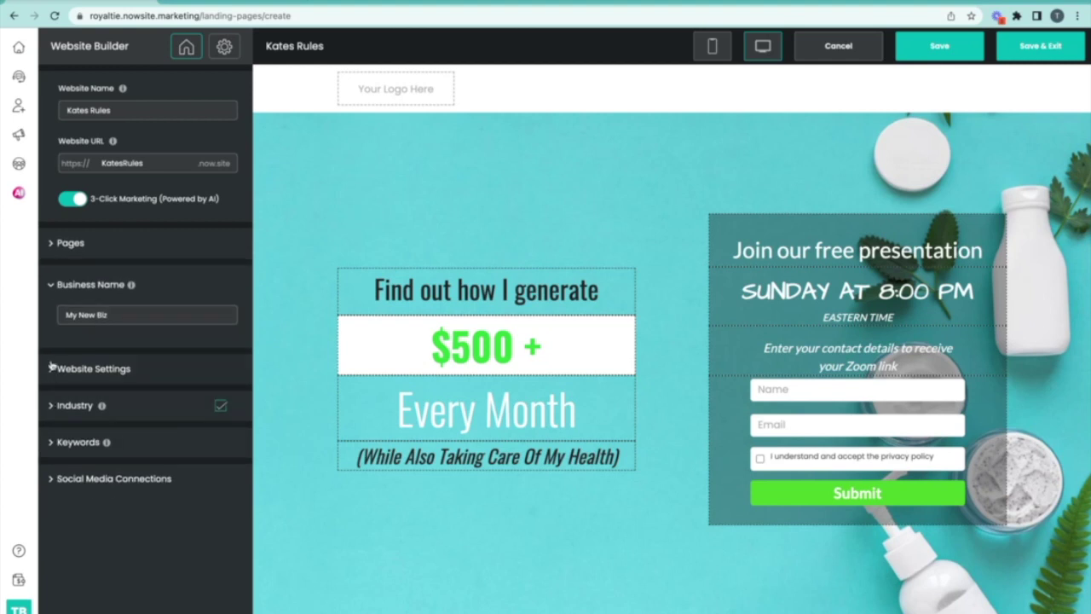
pyautogui.click(51, 366)
pyautogui.scroll(-2, 77, 489)
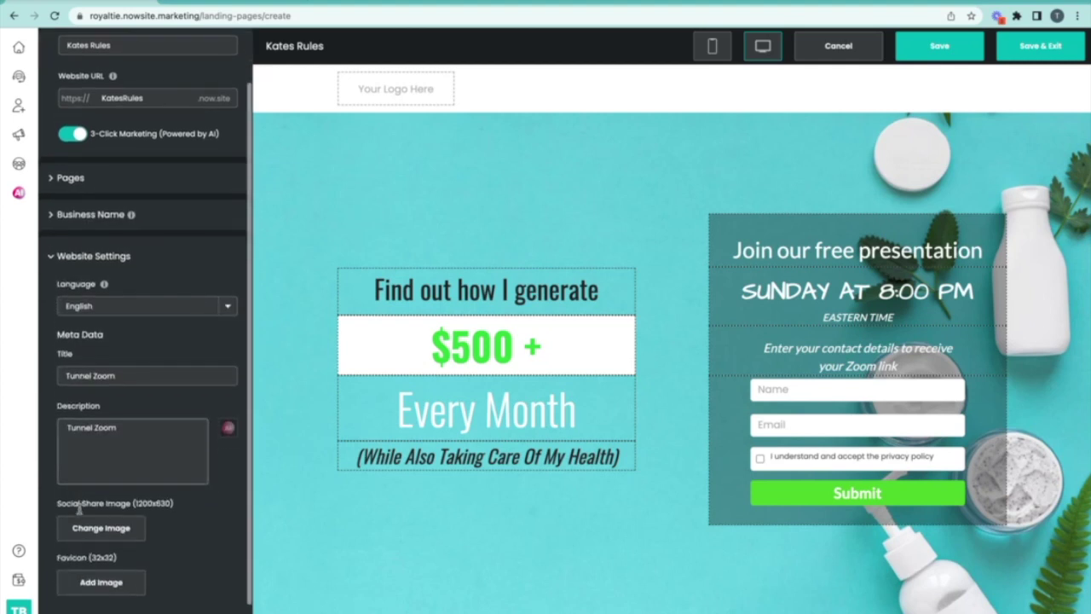
pyautogui.moveTo(116, 428); pyautogui.dragTo(31, 428)
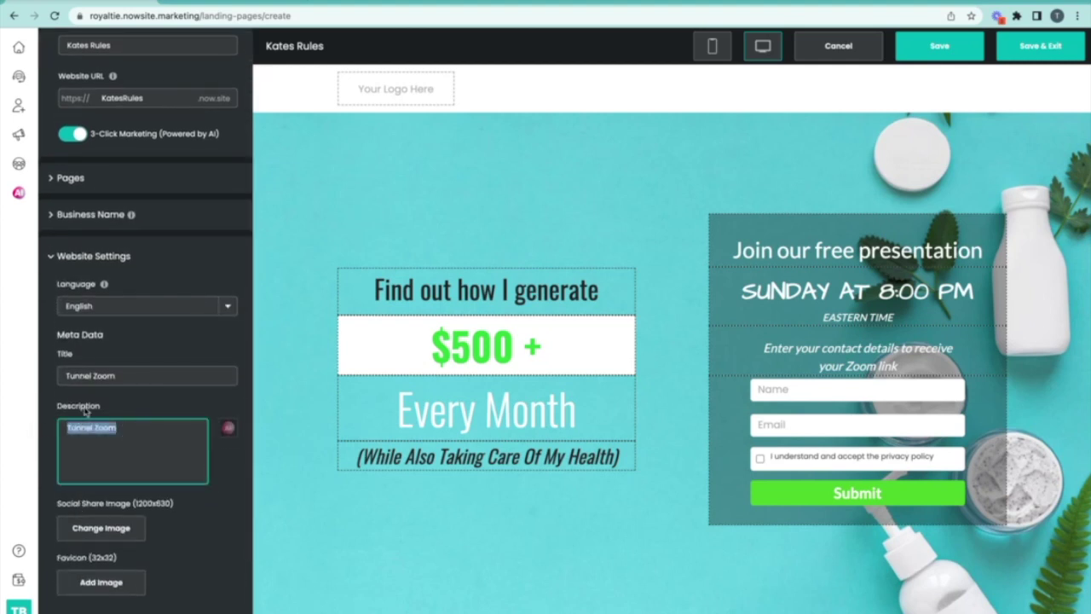
pyautogui.write('K')
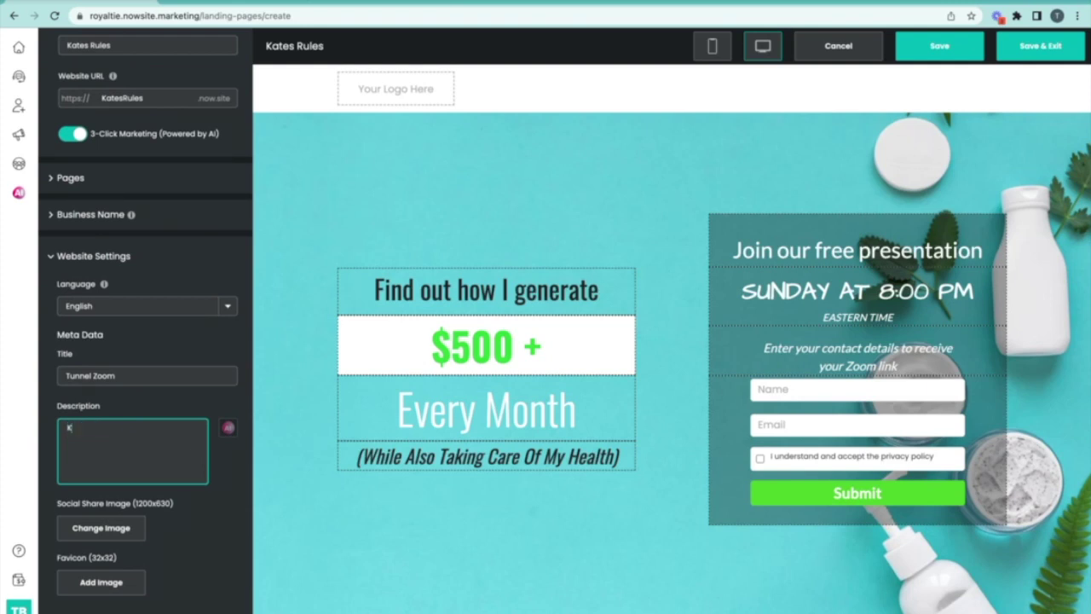
pyautogui.write('ate')
pyautogui.write('s')
pyautogui.write(' Ru')
pyautogui.write('les|')
pyautogui.write('La')
pyautogui.write('ndi')
pyautogui.write('ng Pag')
pyautogui.write('e')
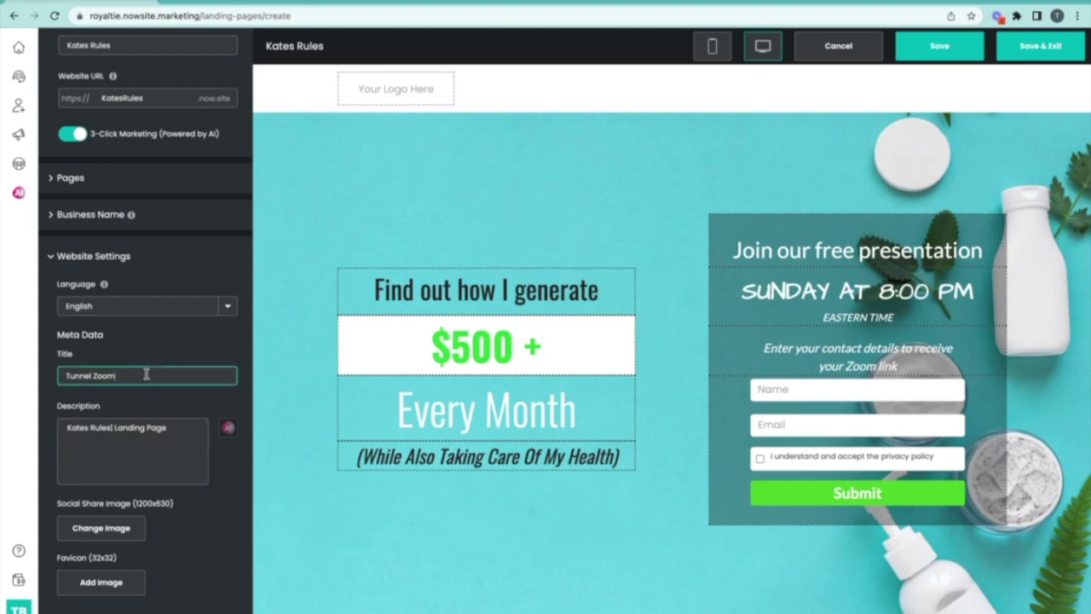
pyautogui.tripleClick(146, 373)
pyautogui.write("Kate's Rules")
# - Add the round avatar from My Images as the favicon
pyautogui.scroll(-1, 102, 529)
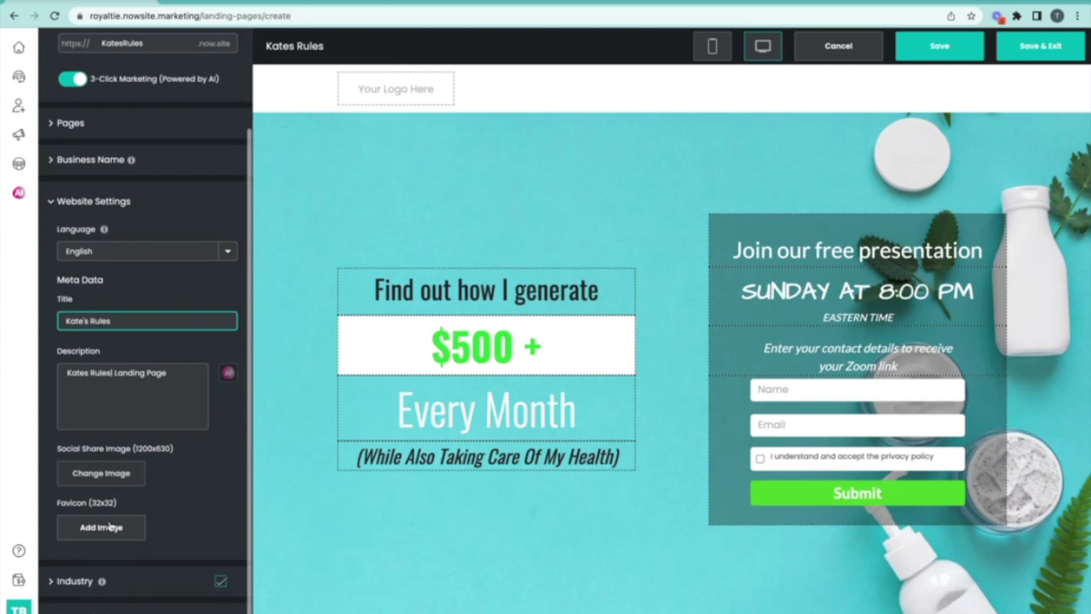
pyautogui.click(101, 473)
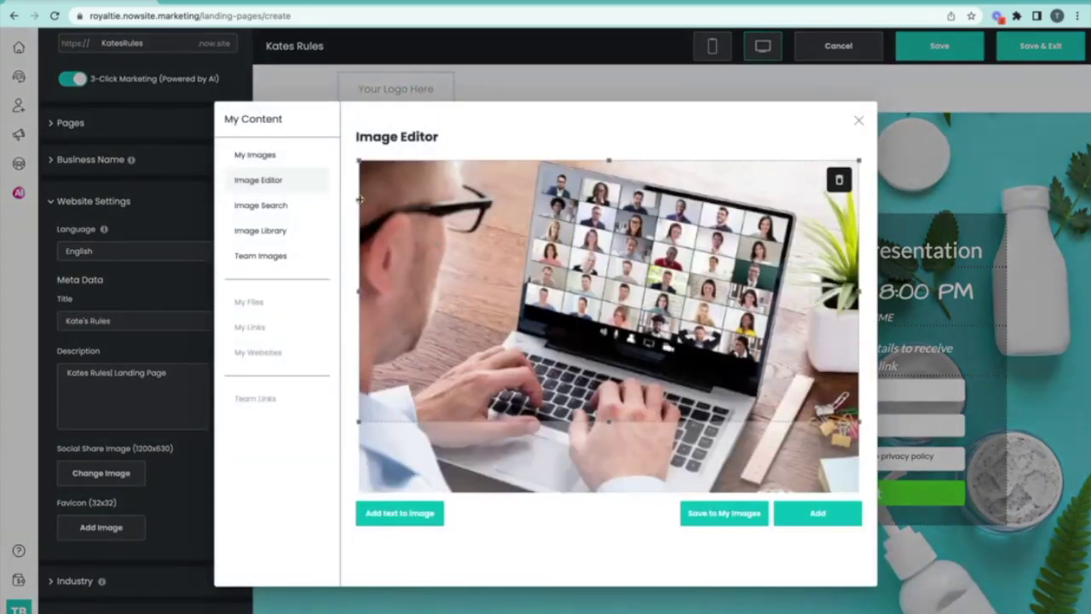
pyautogui.click(271, 156)
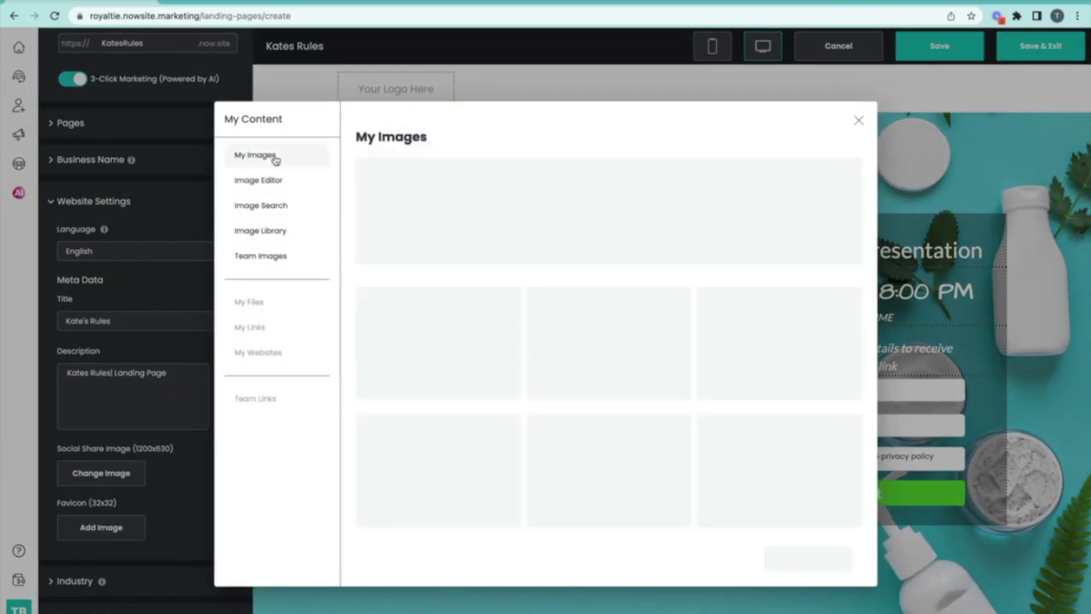
pyautogui.scroll(-5, 429, 372)
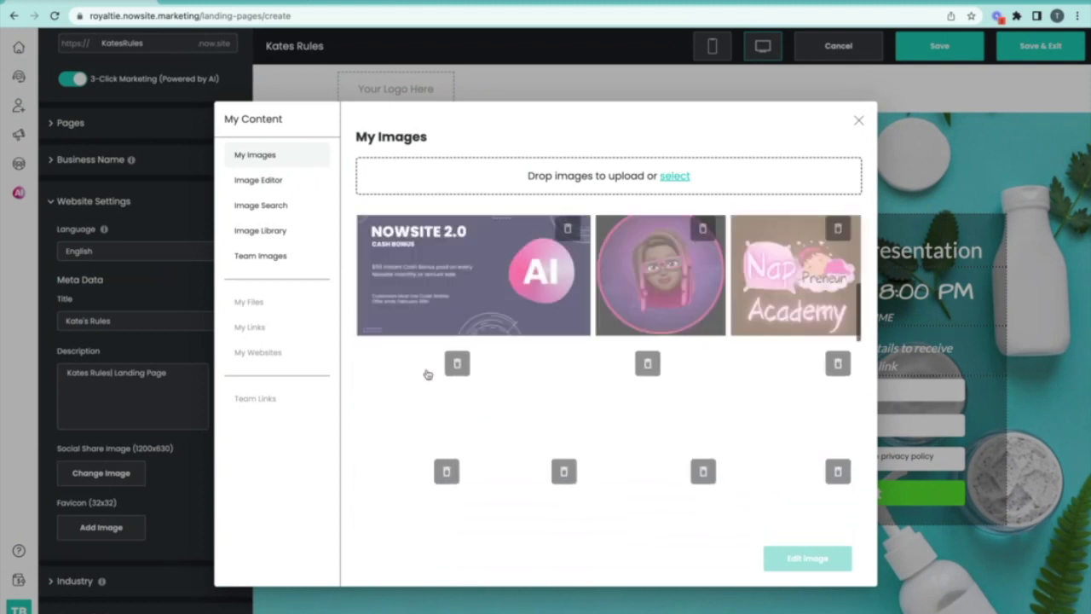
pyautogui.click(690, 271)
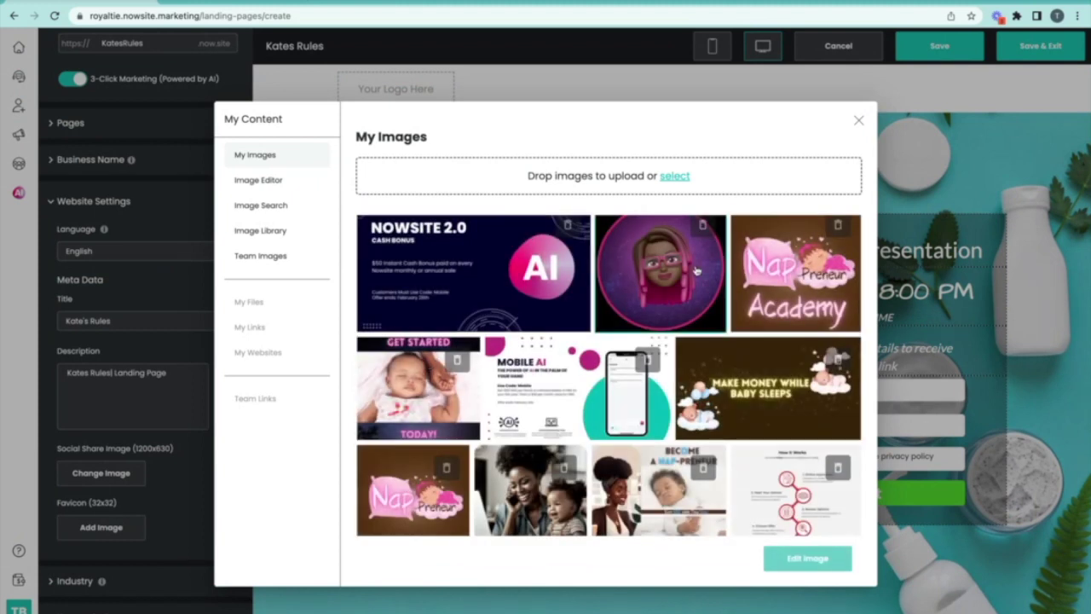
pyautogui.click(822, 559)
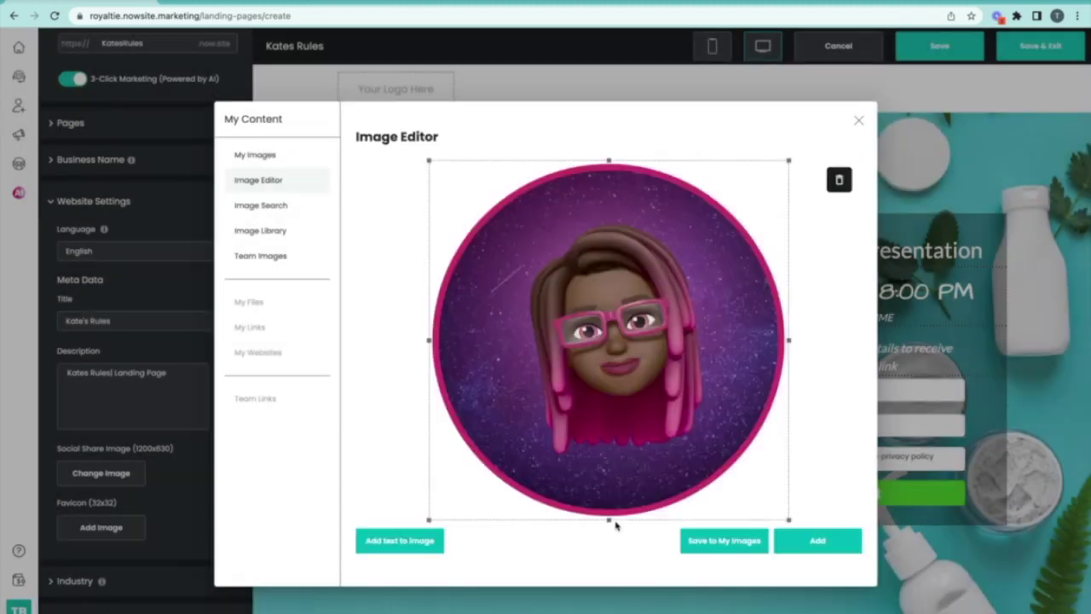
pyautogui.click(810, 542)
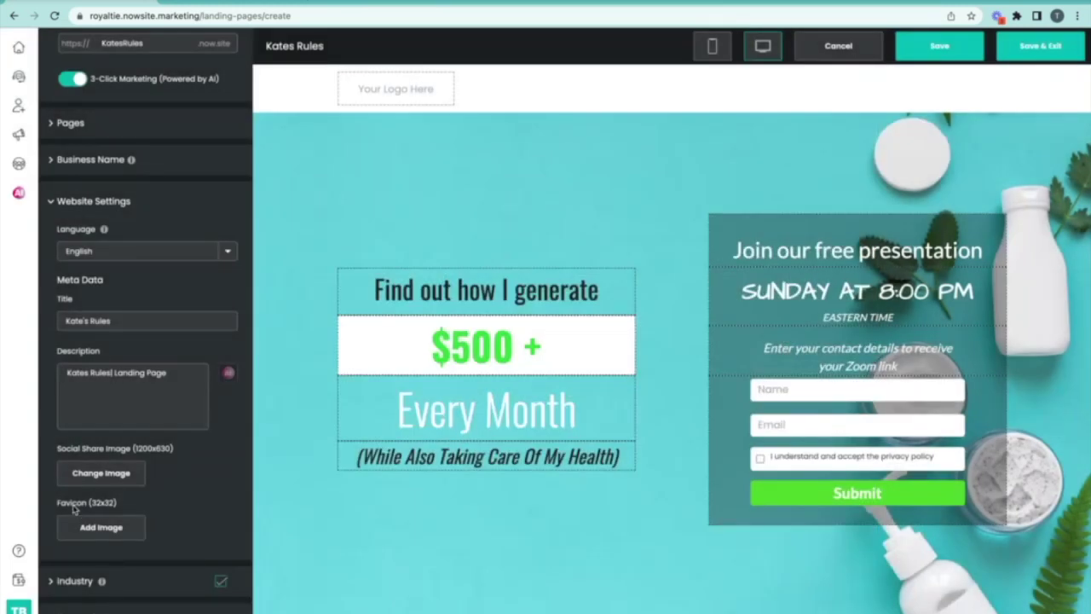
# - Re-pick the round avatar image and add it again as the favicon
pyautogui.click(99, 527)
pyautogui.scroll(-3, 751, 378)
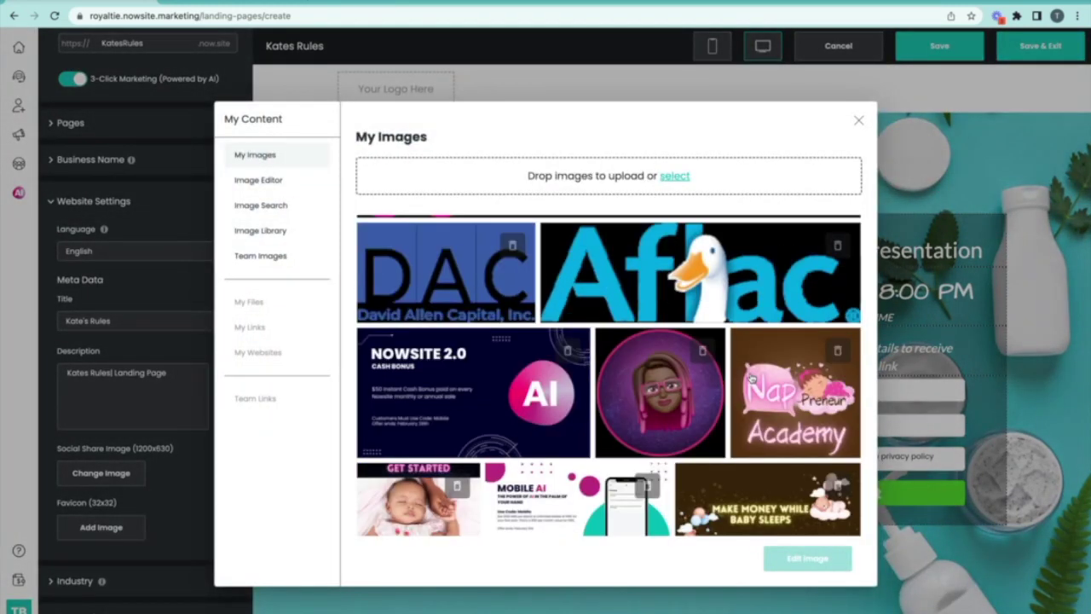
pyautogui.click(702, 372)
pyautogui.click(799, 560)
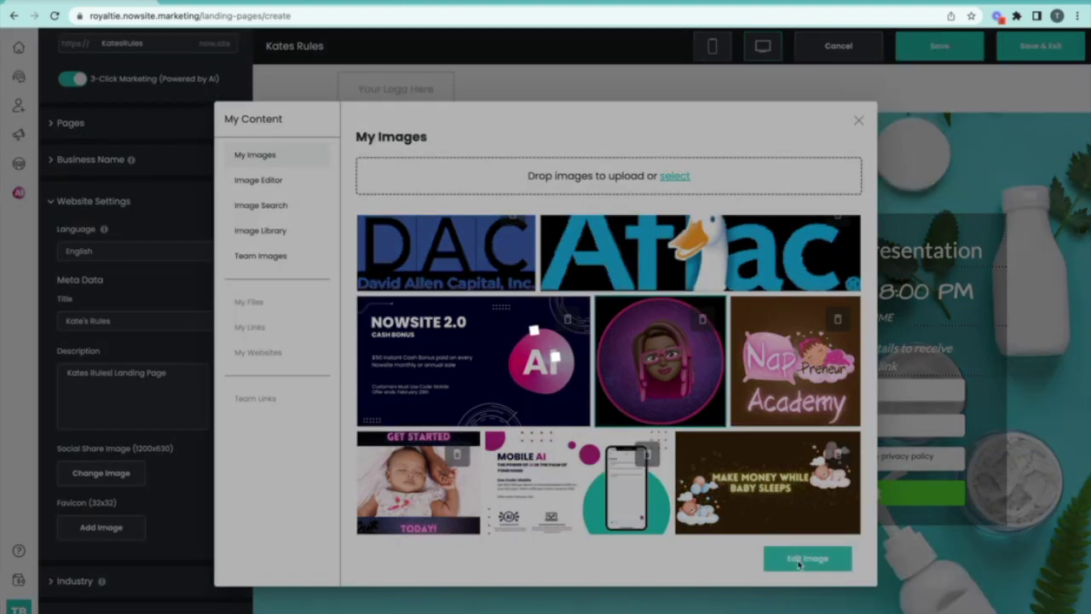
pyautogui.click(831, 541)
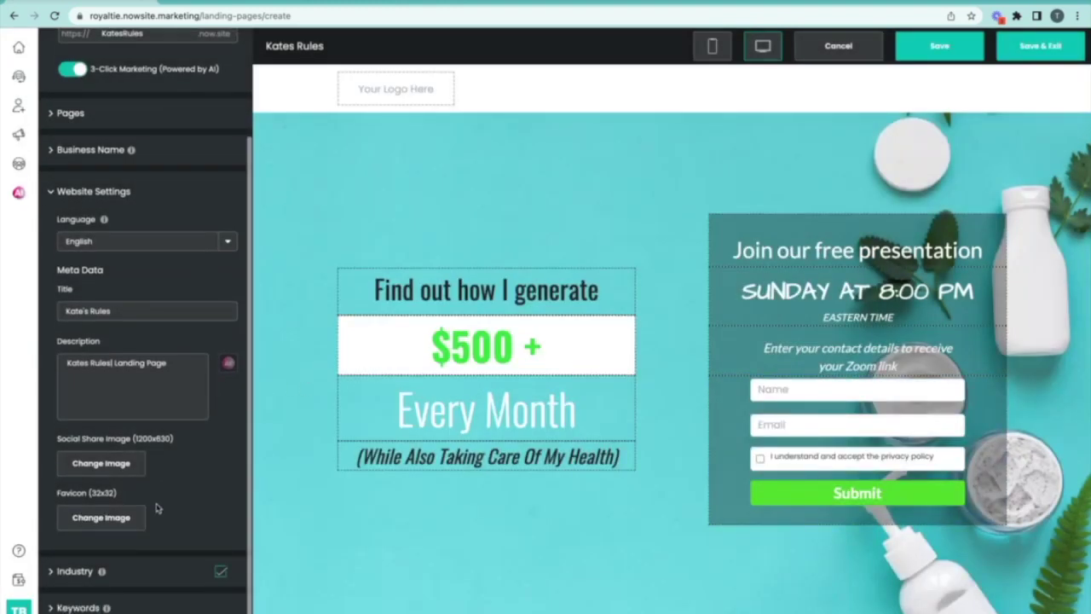
# - Add 'Advertising' as a site keyword and save the Kates Rules website
pyautogui.click(52, 577)
pyautogui.moveTo(53, 577); pyautogui.dragTo(58, 498)
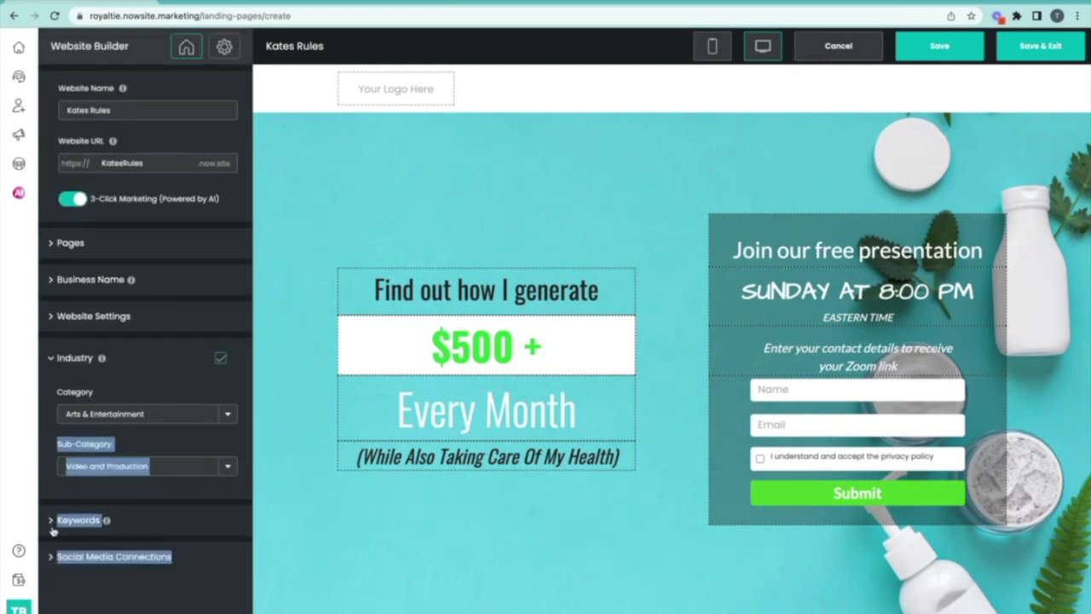
pyautogui.click(52, 520)
pyautogui.click(75, 443)
pyautogui.write('Adver')
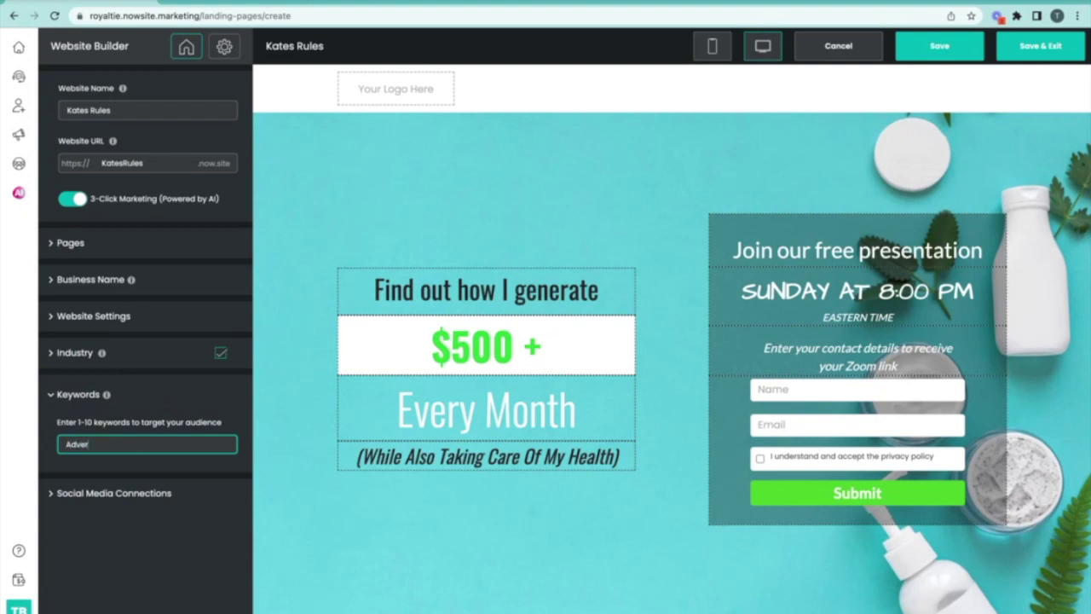
pyautogui.write('tising')
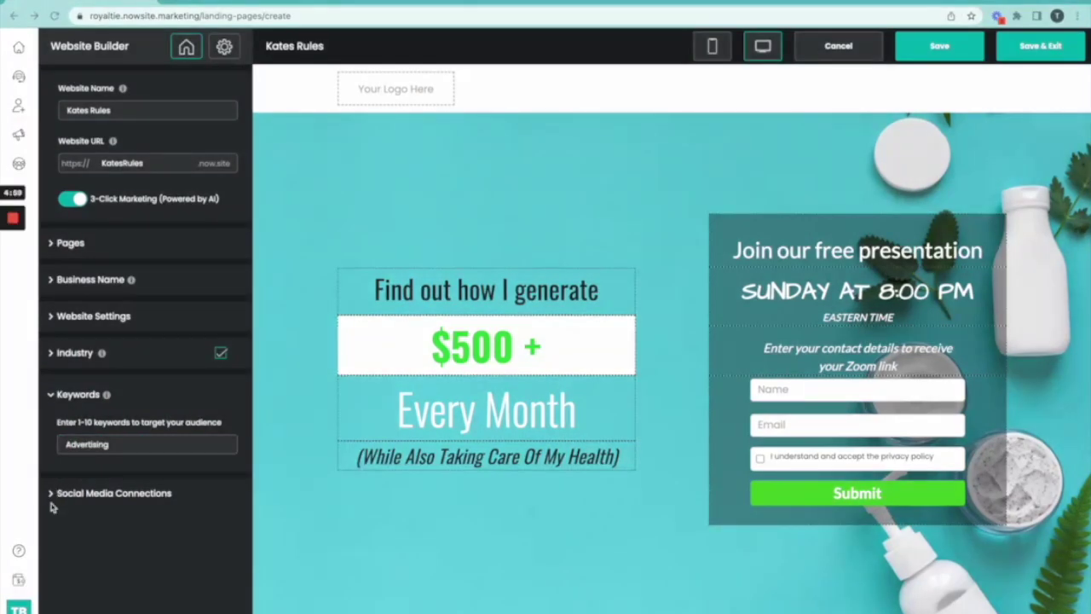
pyautogui.click(51, 494)
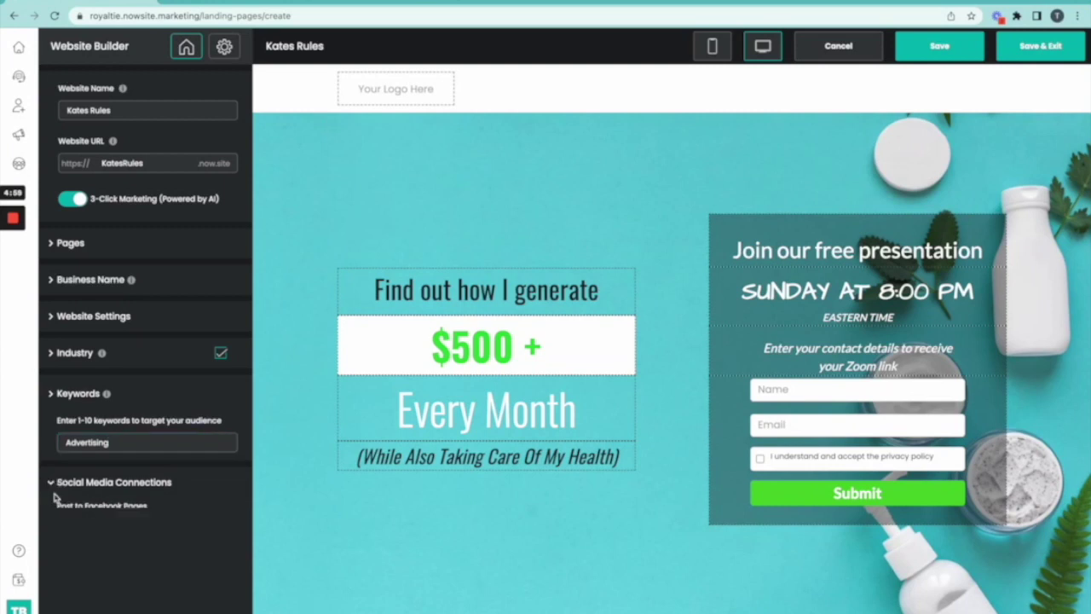
pyautogui.click(56, 394)
pyautogui.write('Advertising')
pyautogui.click(126, 443)
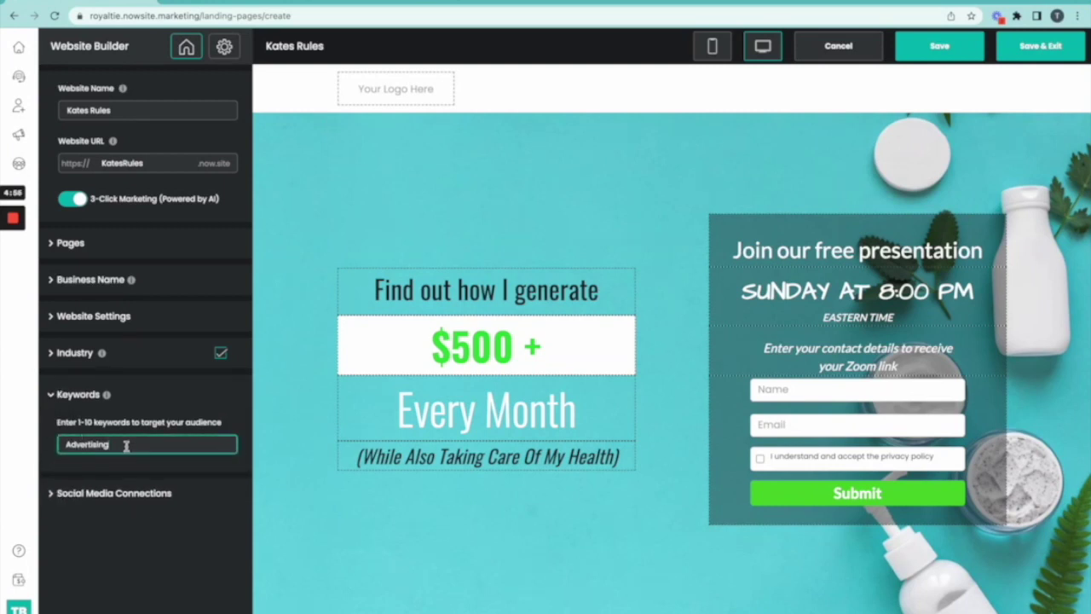
pyautogui.press('Return')
pyautogui.click(51, 518)
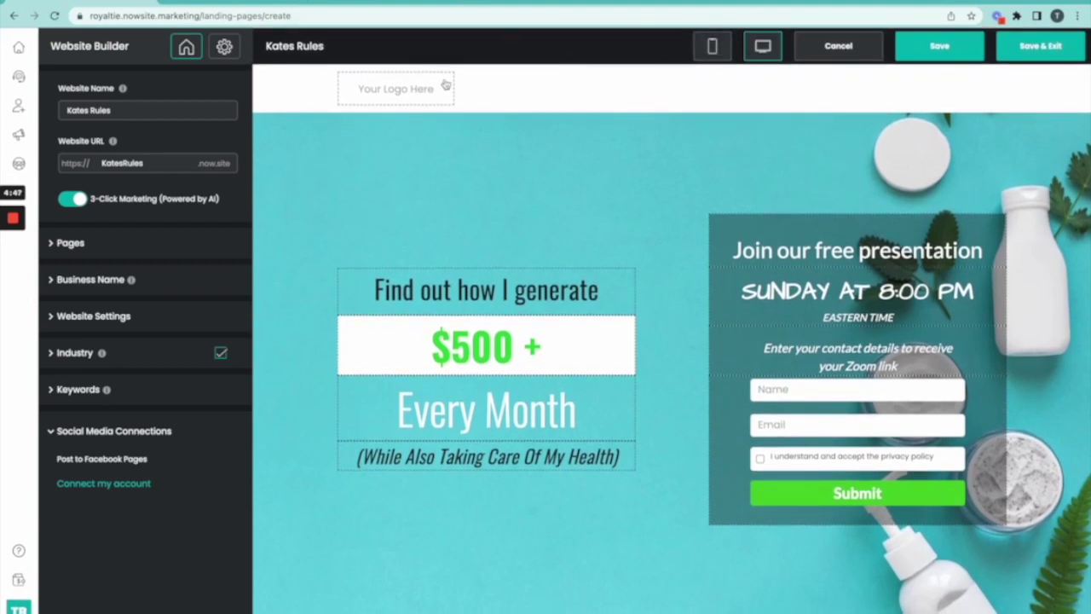
pyautogui.click(929, 53)
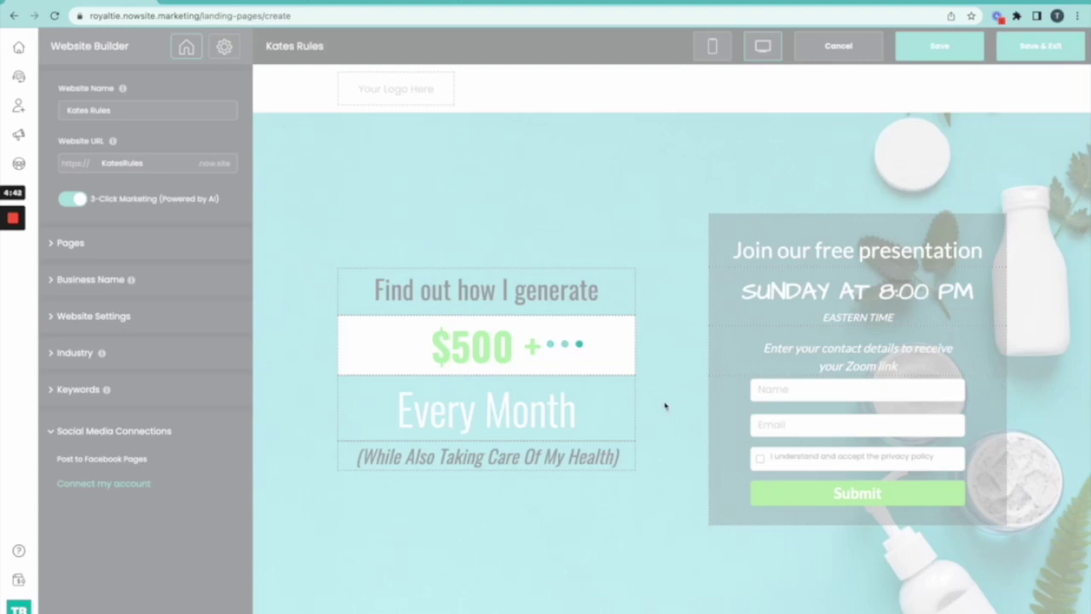
# - Reopen the Kates Rules site in the builder for editing
pyautogui.scroll(-2, 483, 439)
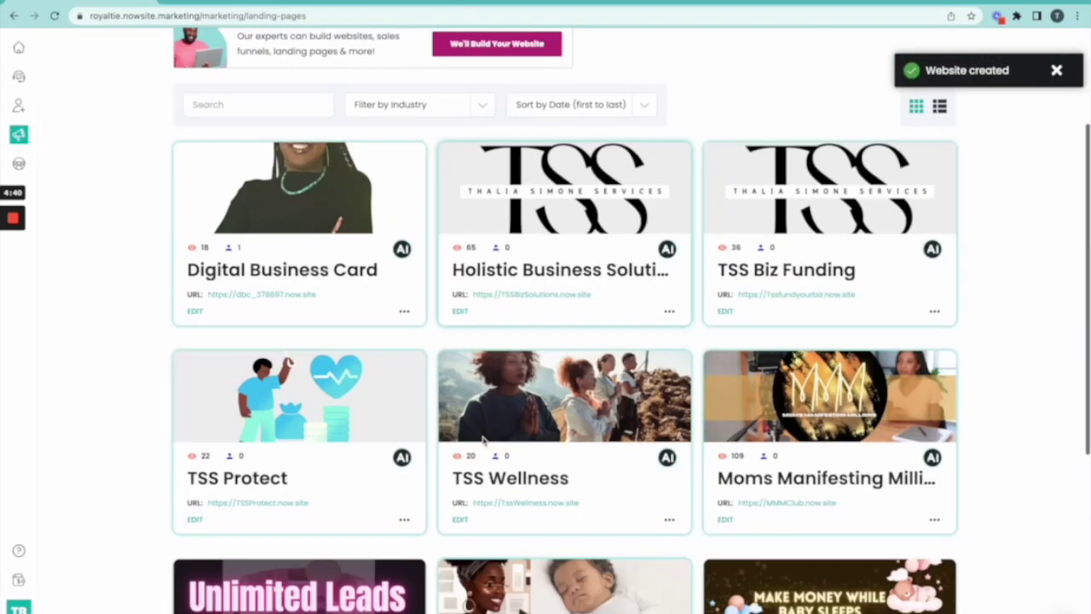
pyautogui.scroll(-5, 483, 439)
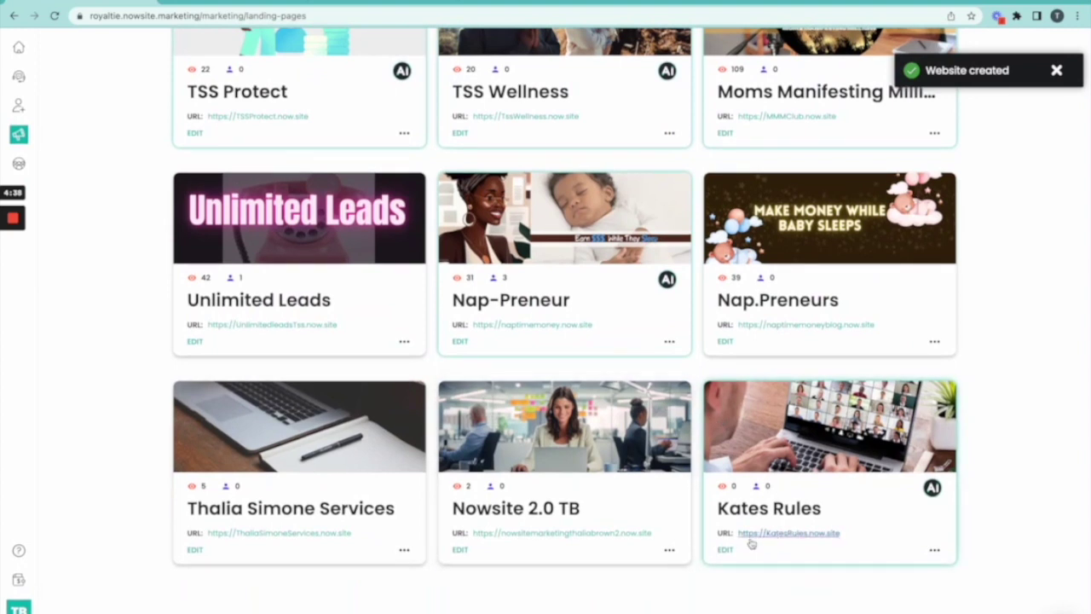
pyautogui.click(725, 550)
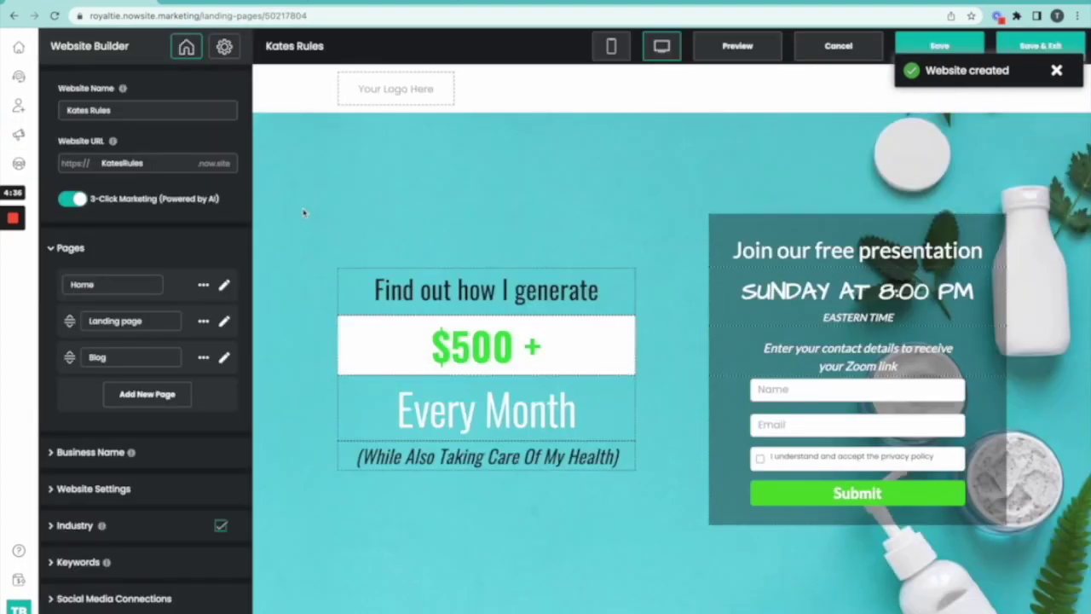
# - Upload the purple avatar picture as the site logo, accepting the crop
pyautogui.click(434, 92)
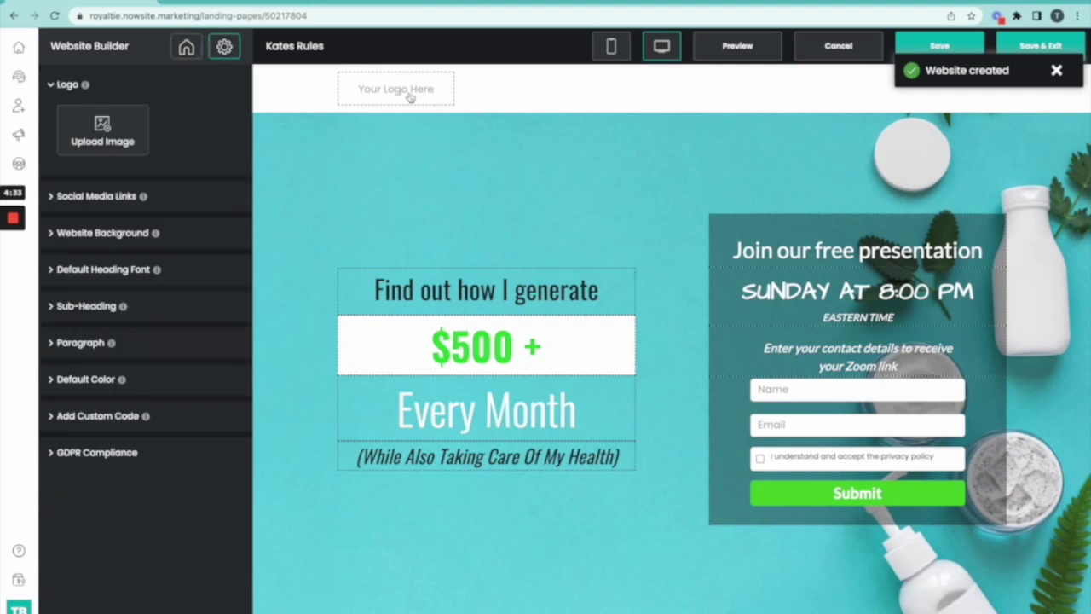
pyautogui.click(123, 142)
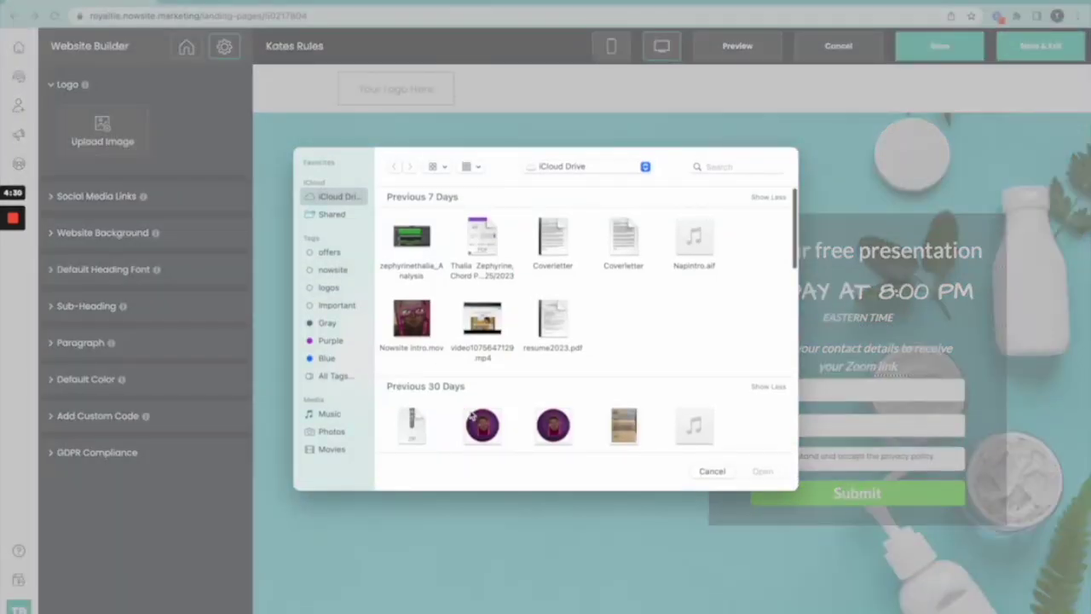
pyautogui.click(472, 416)
pyautogui.press('Return')
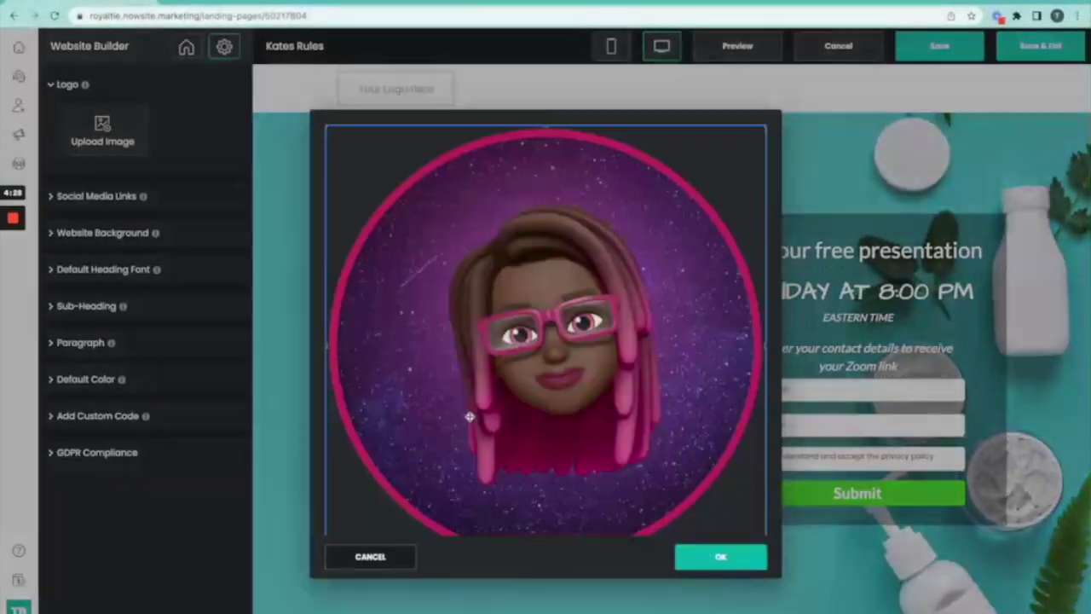
pyautogui.click(692, 554)
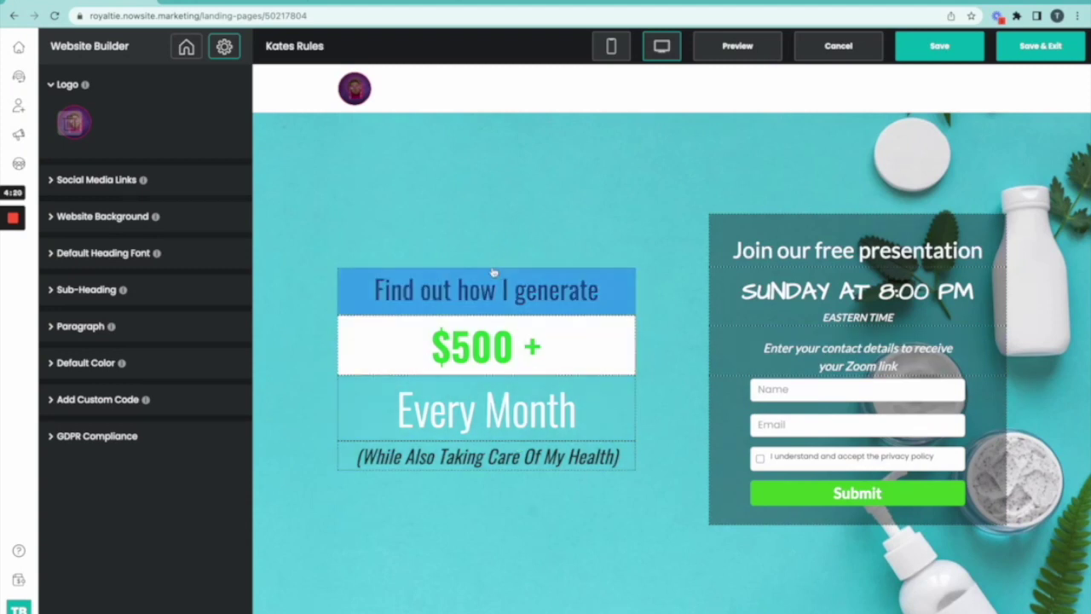
pyautogui.click(450, 157)
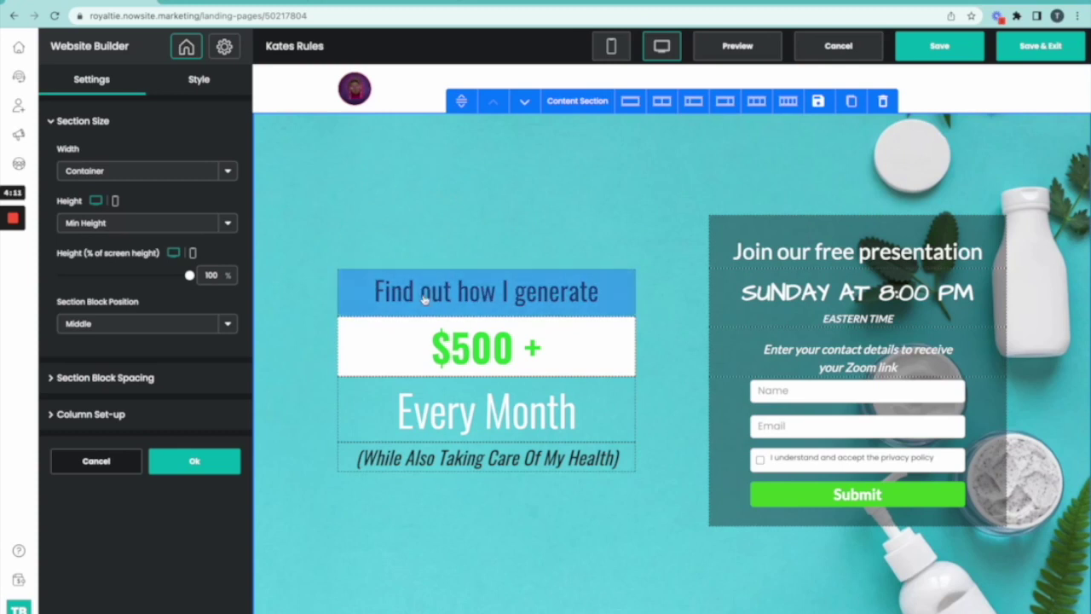
# - Show the content section's Style tab with its Section Background options
pyautogui.scroll(-1, 417, 299)
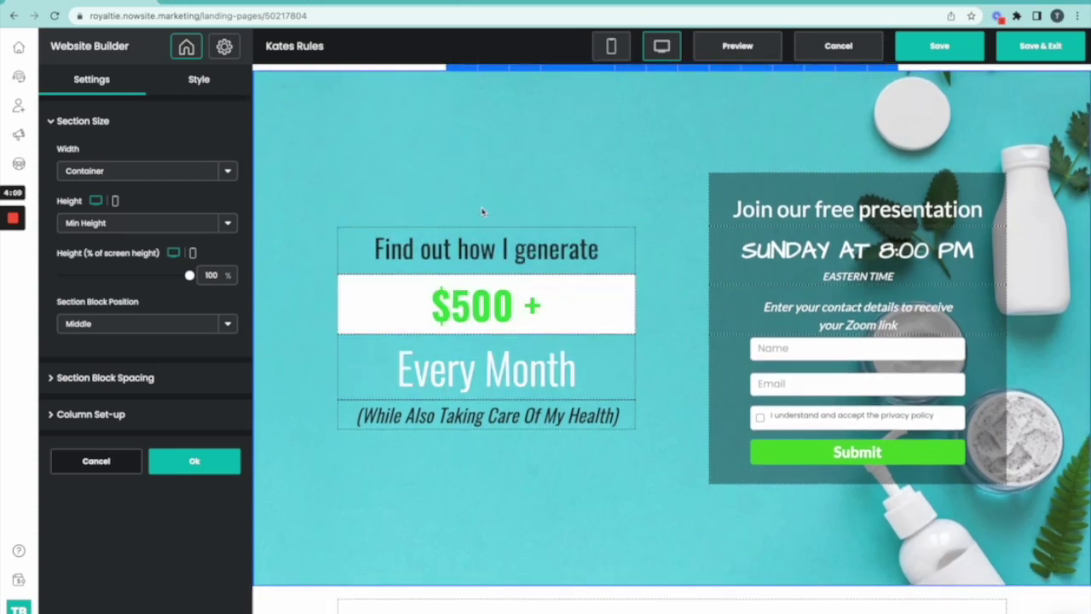
pyautogui.scroll(1, 521, 173)
pyautogui.scroll(1, 578, 181)
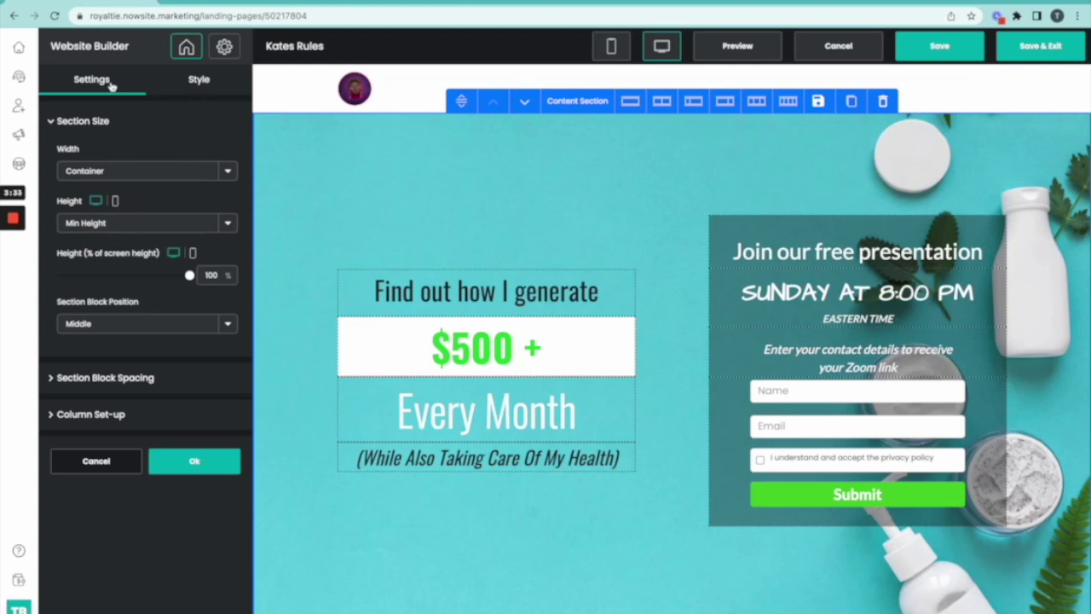
pyautogui.click(203, 82)
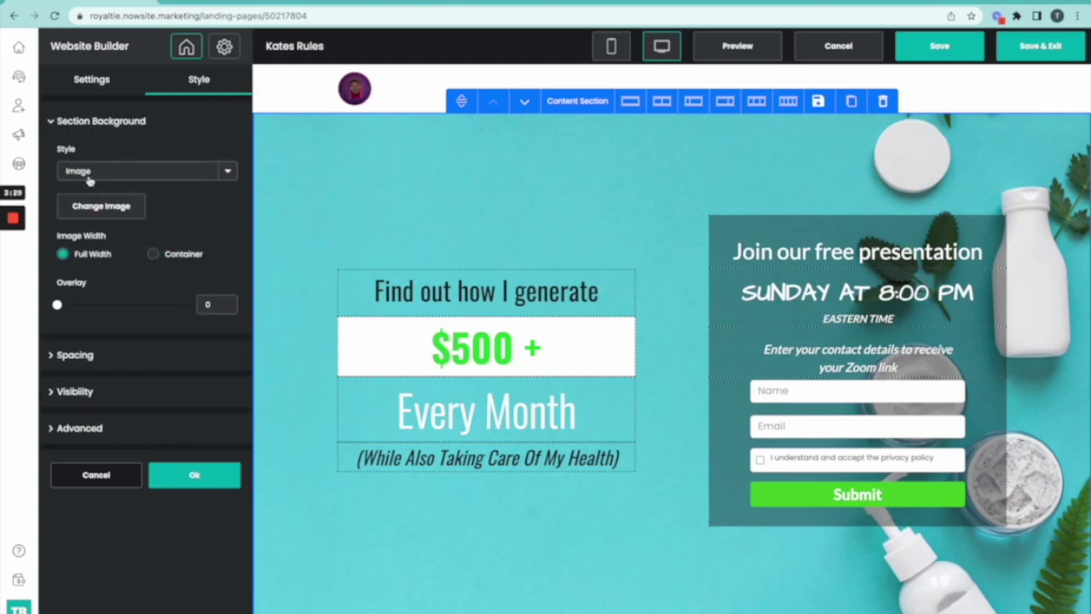
# - Search Pixabay stock images for 'marketing' to replace the section background
pyautogui.click(101, 206)
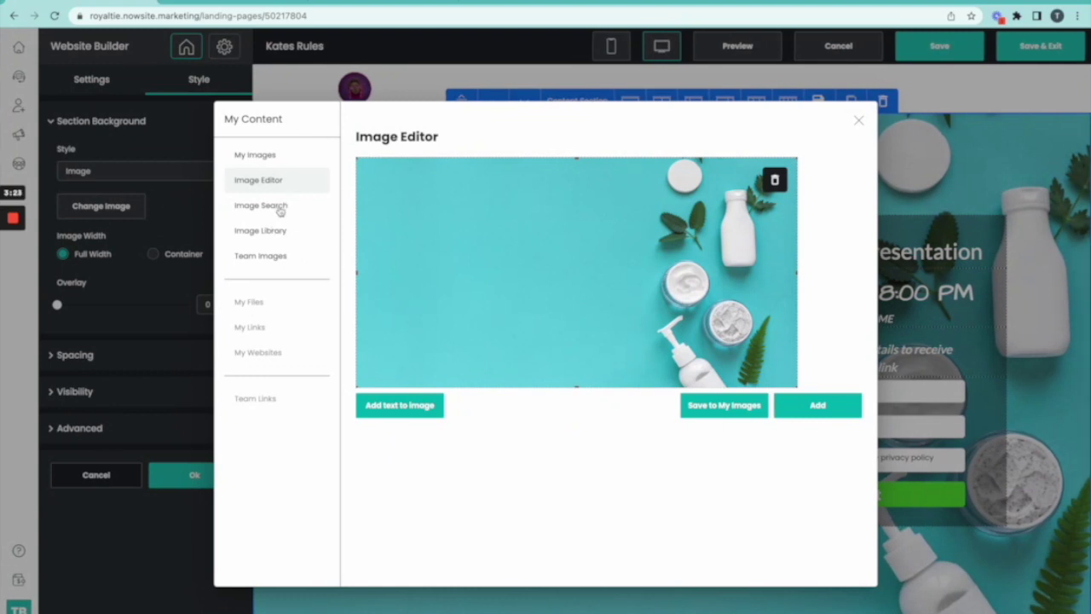
pyautogui.click(281, 210)
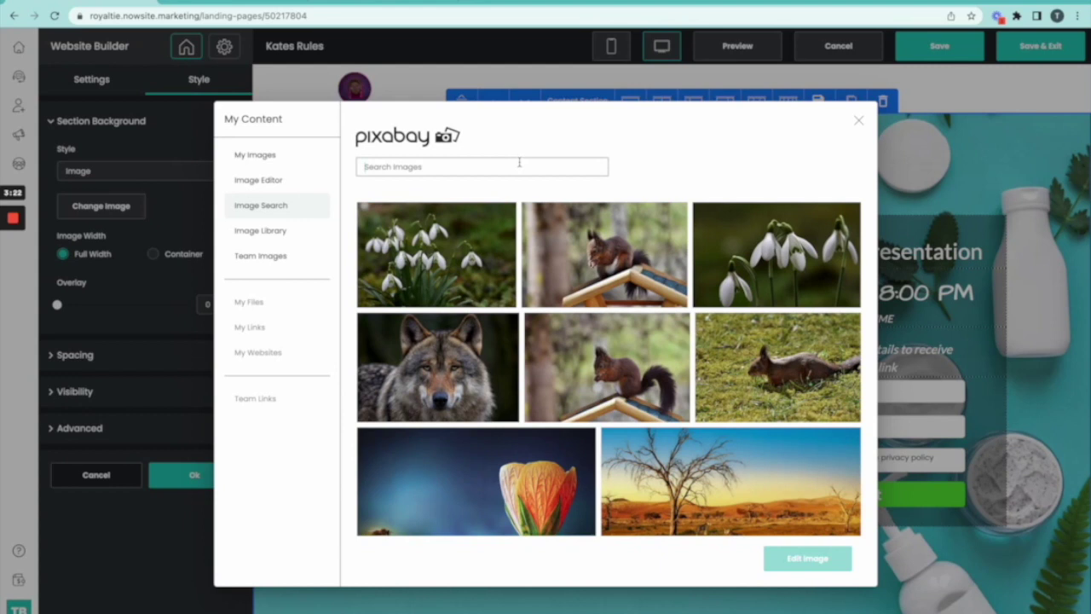
pyautogui.click(513, 165)
pyautogui.write('marketing')
pyautogui.press('Return')
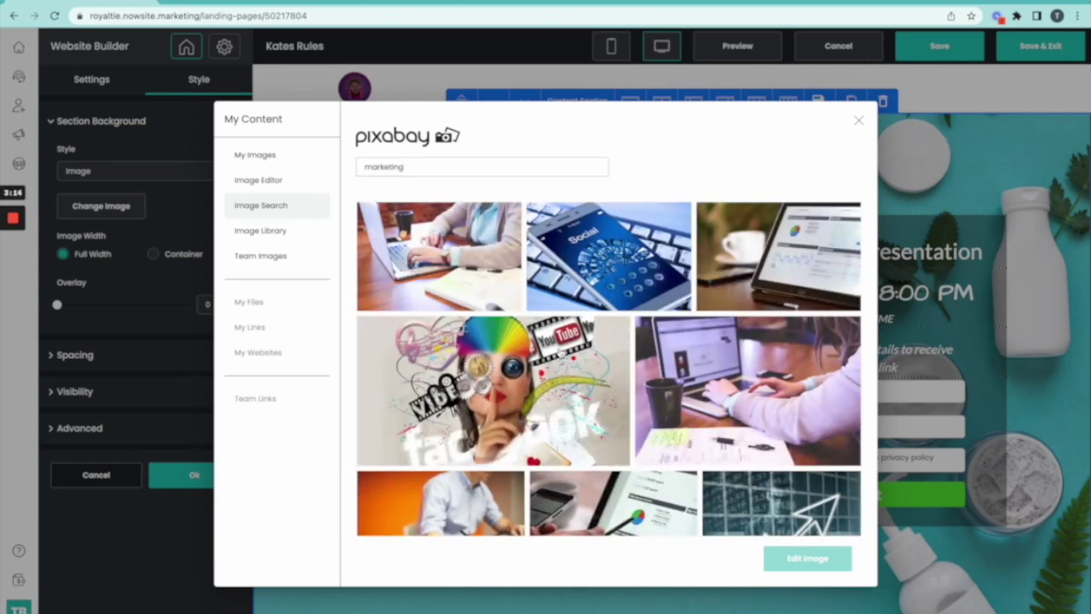
pyautogui.click(559, 352)
# - Scroll through the results and select the purple abstract shapes image
pyautogui.scroll(-2, 711, 377)
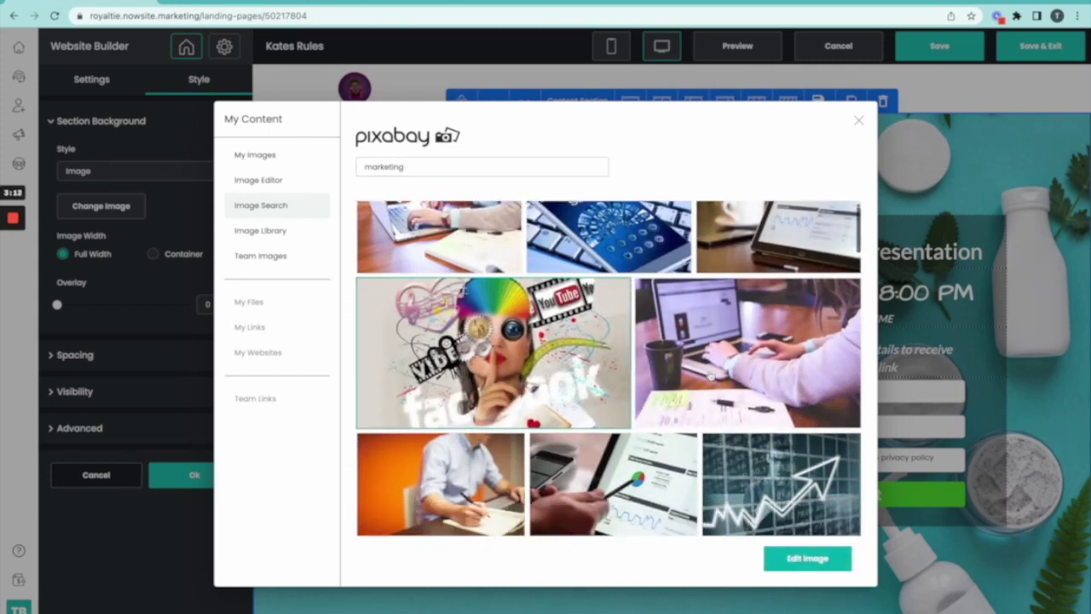
pyautogui.scroll(-1, 692, 404)
pyautogui.scroll(-2, 691, 403)
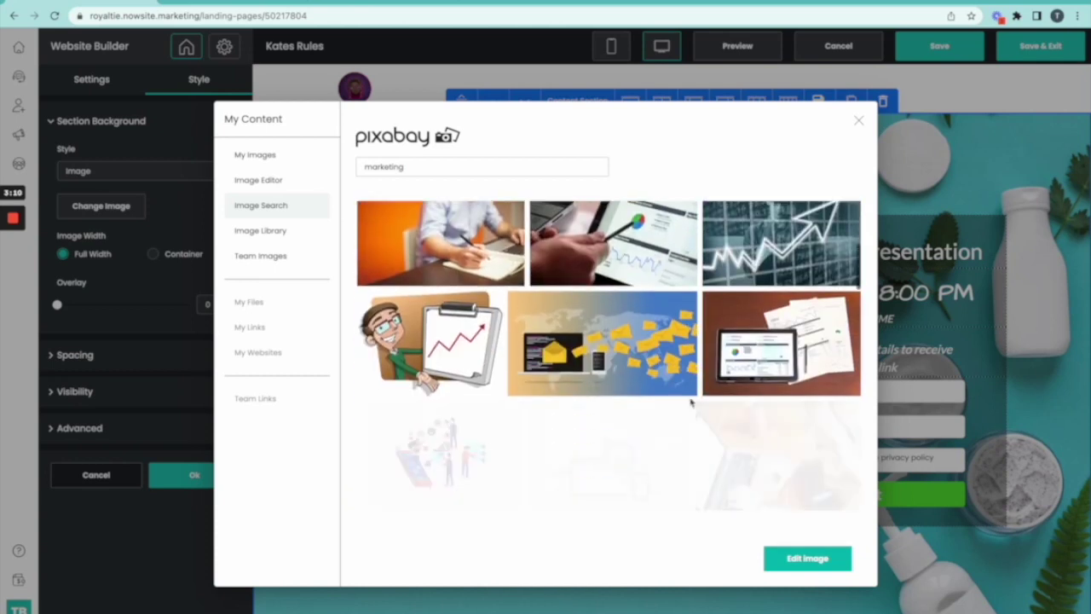
pyautogui.scroll(-2, 691, 401)
pyautogui.scroll(-1, 691, 396)
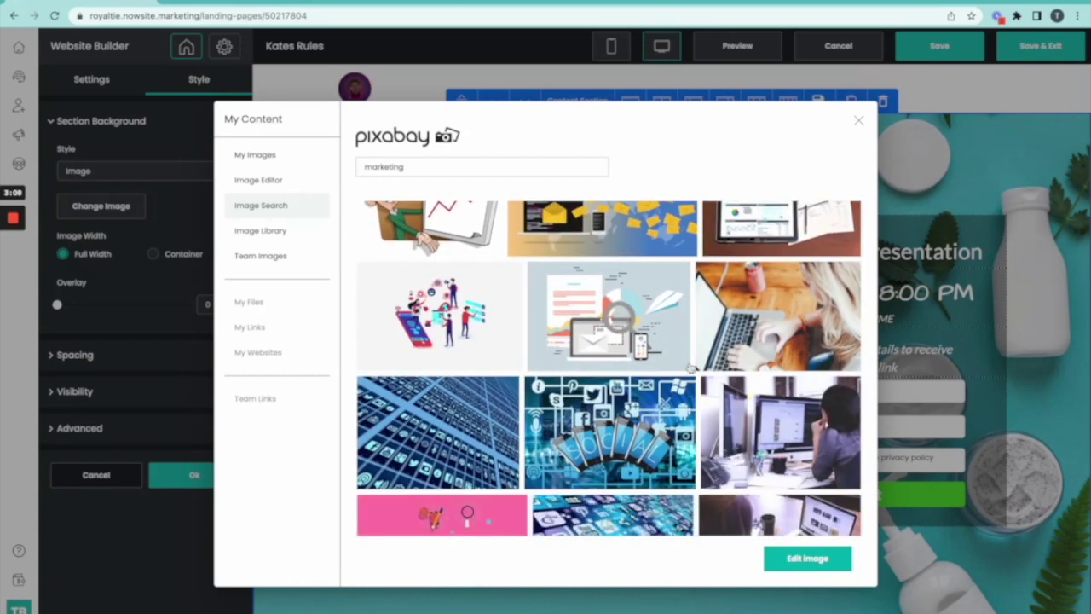
pyautogui.scroll(-2, 695, 369)
pyautogui.scroll(-1, 695, 369)
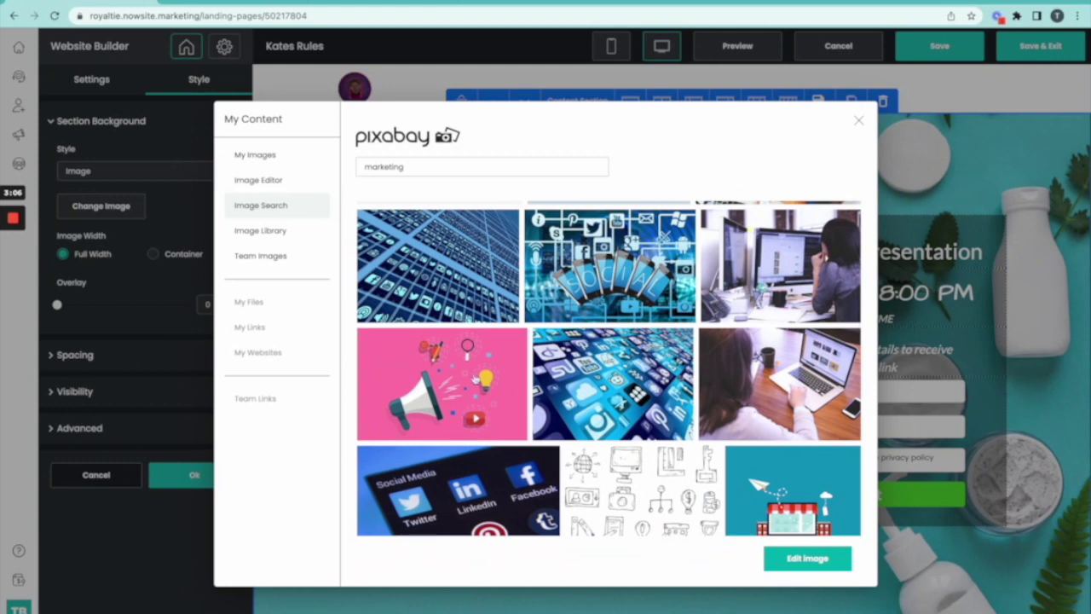
pyautogui.scroll(-3, 592, 500)
pyautogui.scroll(-1, 594, 501)
pyautogui.scroll(-2, 594, 500)
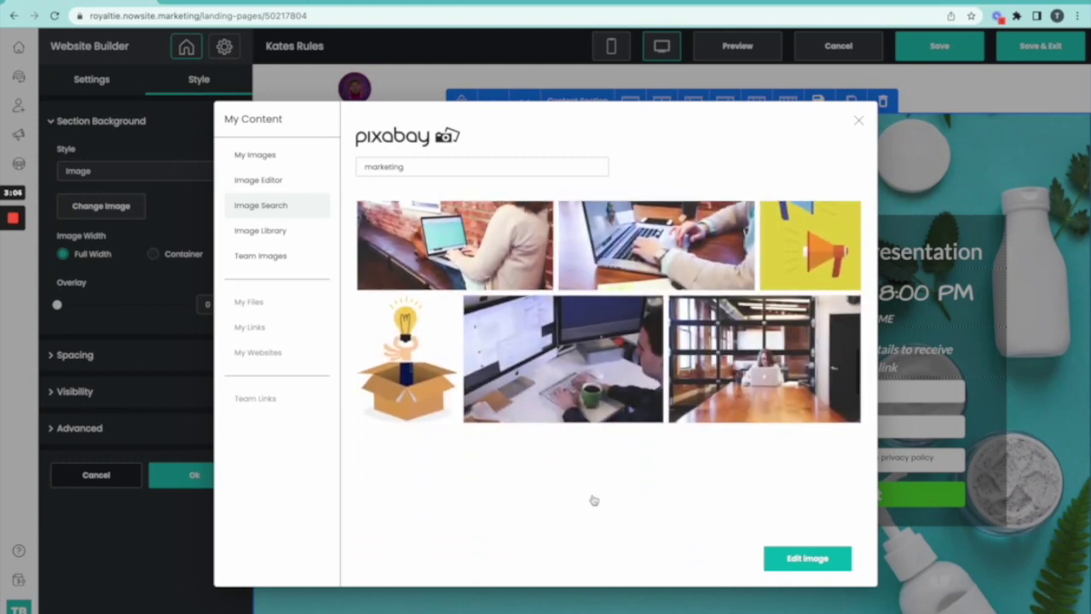
pyautogui.scroll(-1, 594, 500)
pyautogui.scroll(-1, 594, 500)
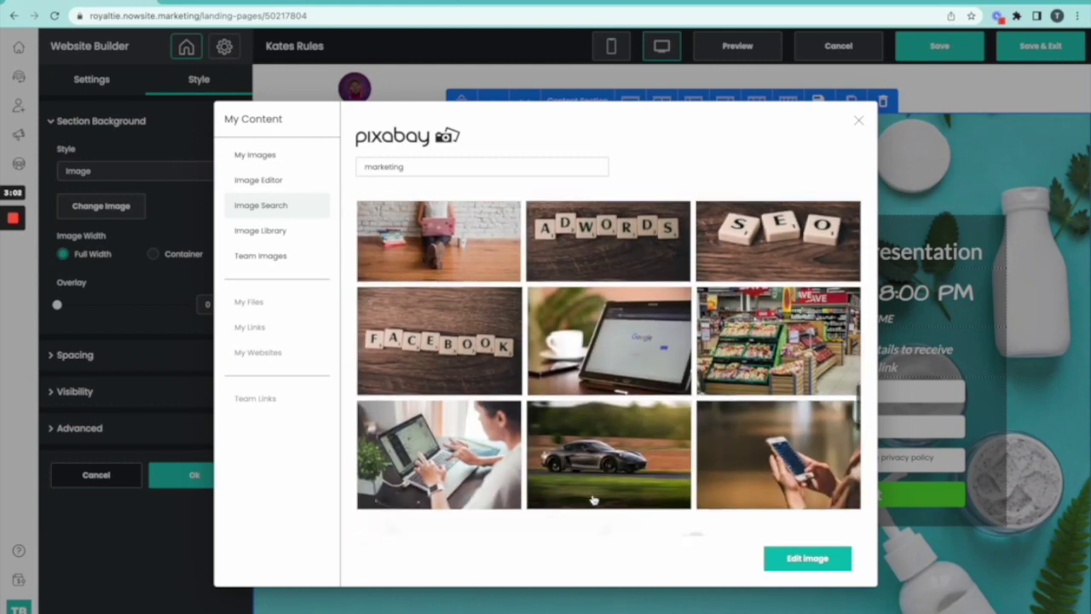
pyautogui.scroll(-2, 594, 501)
pyautogui.scroll(-3, 594, 501)
pyautogui.scroll(-2, 594, 501)
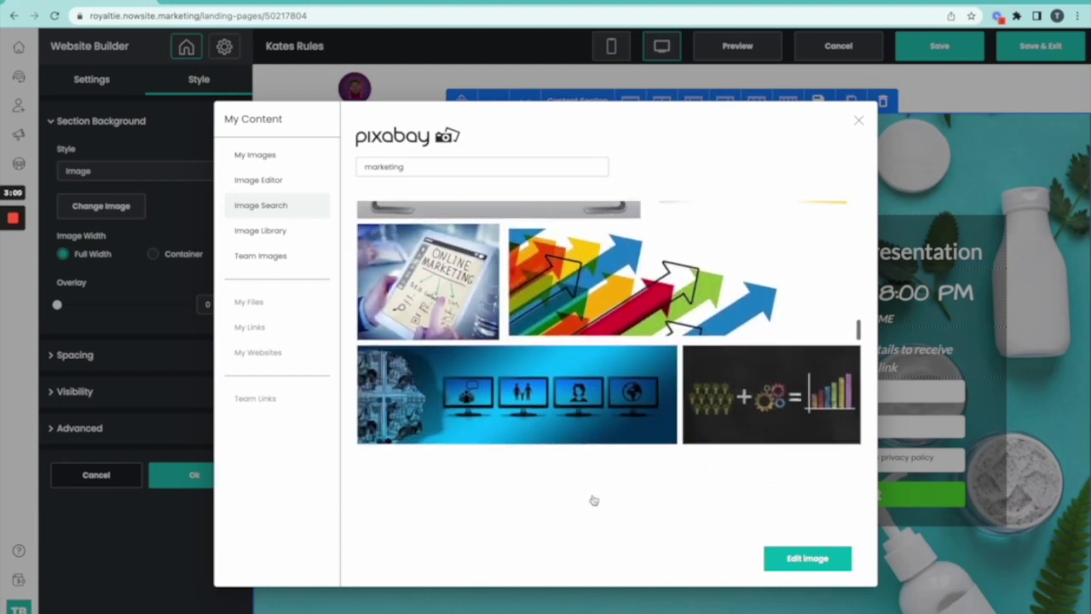
pyautogui.scroll(-1, 591, 501)
pyautogui.scroll(-3, 597, 482)
pyautogui.scroll(-3, 600, 485)
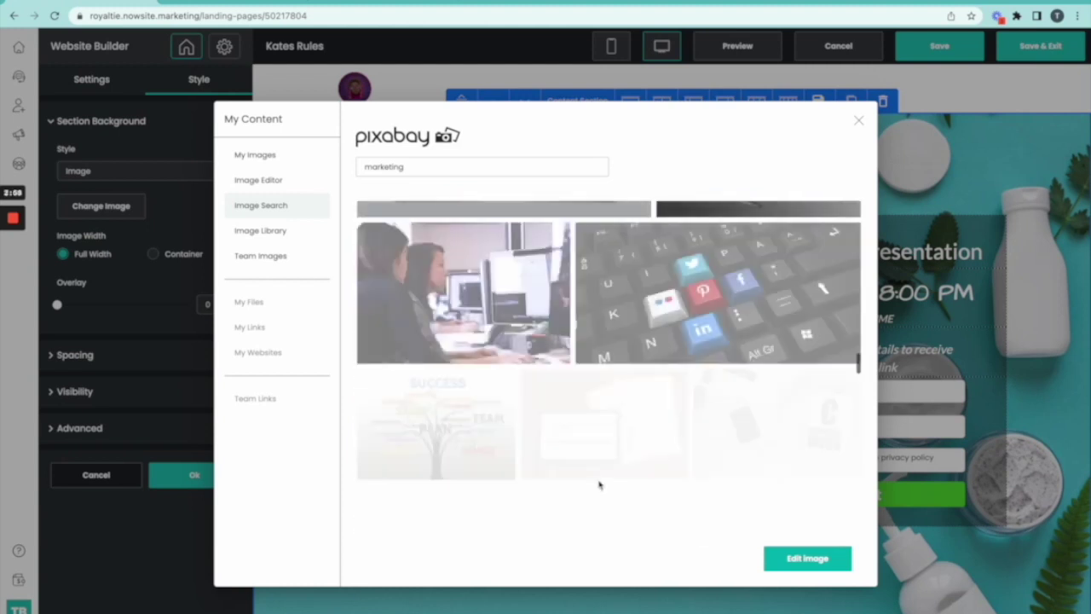
pyautogui.scroll(-2, 599, 483)
pyautogui.scroll(-2, 600, 484)
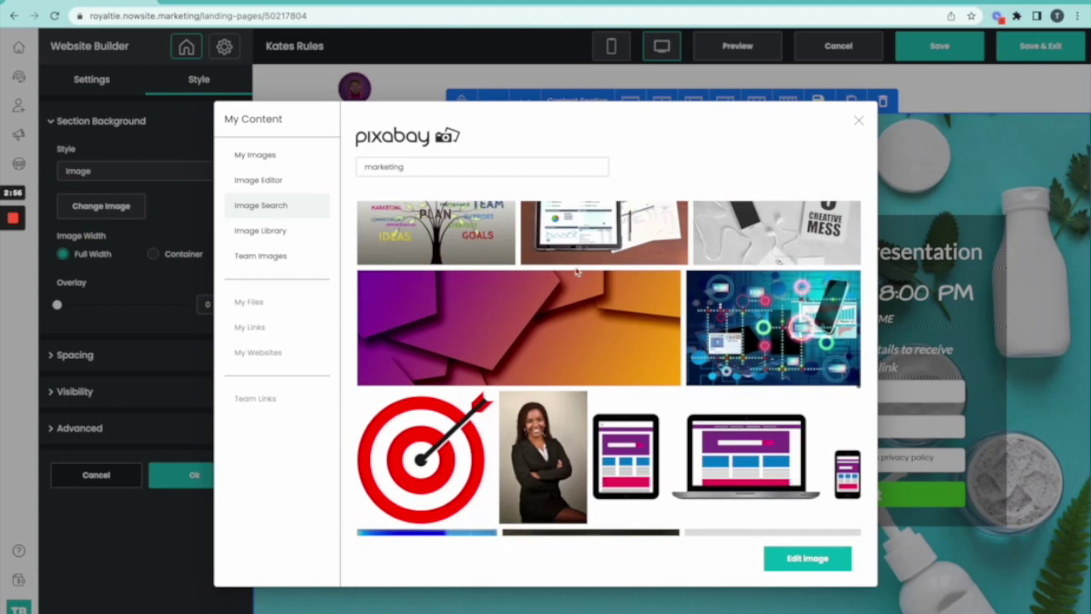
pyautogui.click(567, 348)
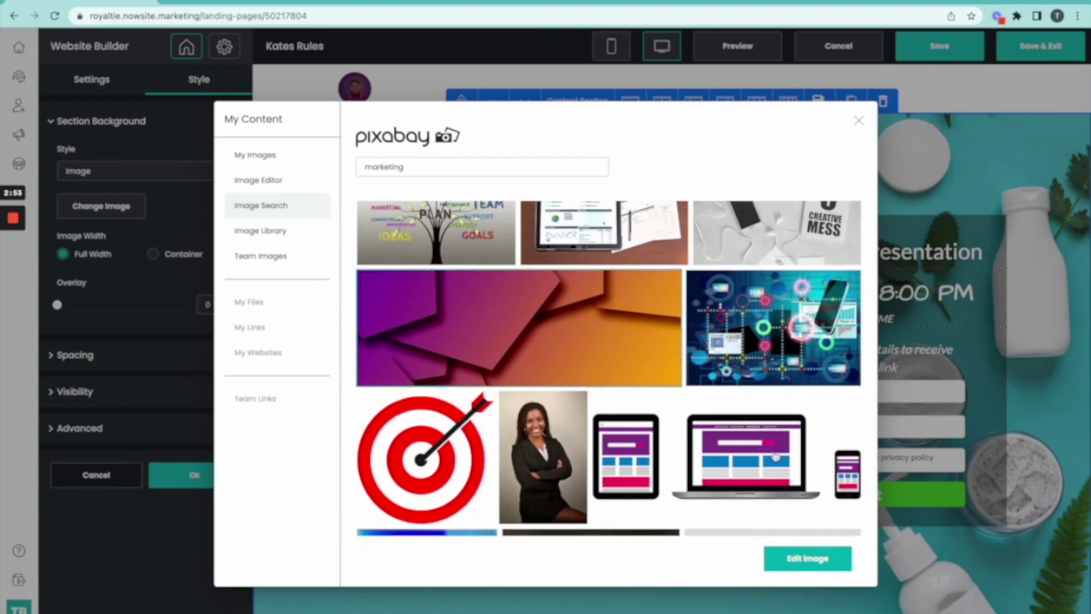
# - Apply the purple shapes image as the section background and check its spacing values
pyautogui.click(800, 558)
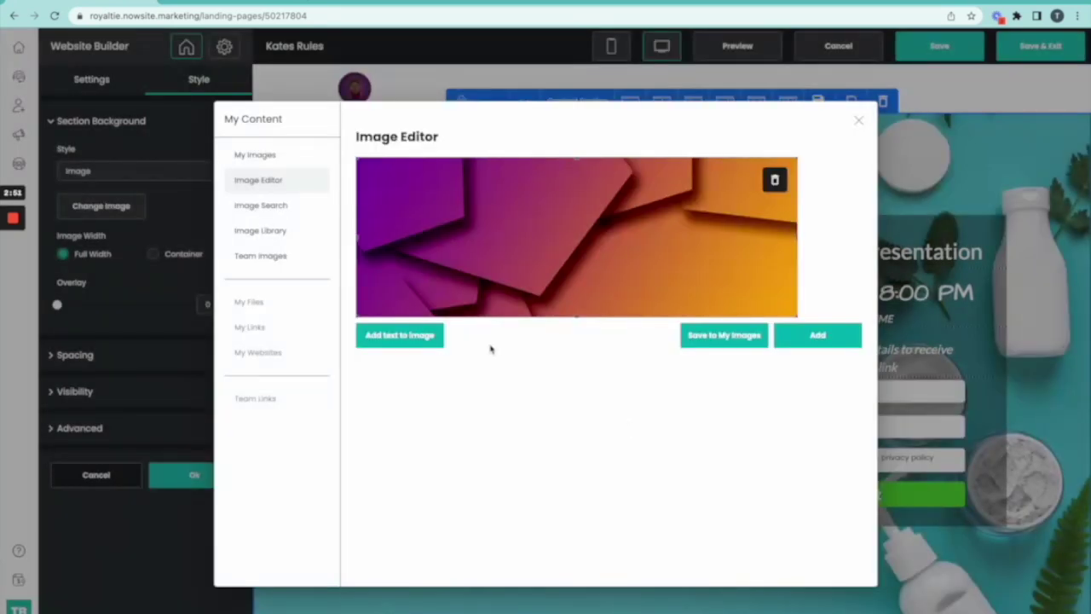
pyautogui.click(855, 341)
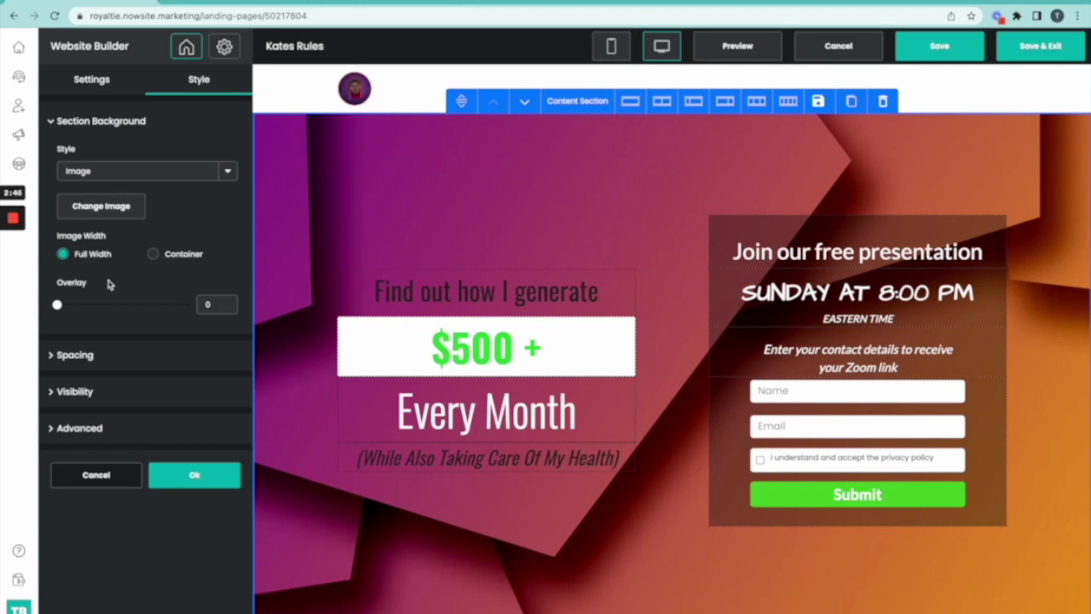
pyautogui.click(57, 356)
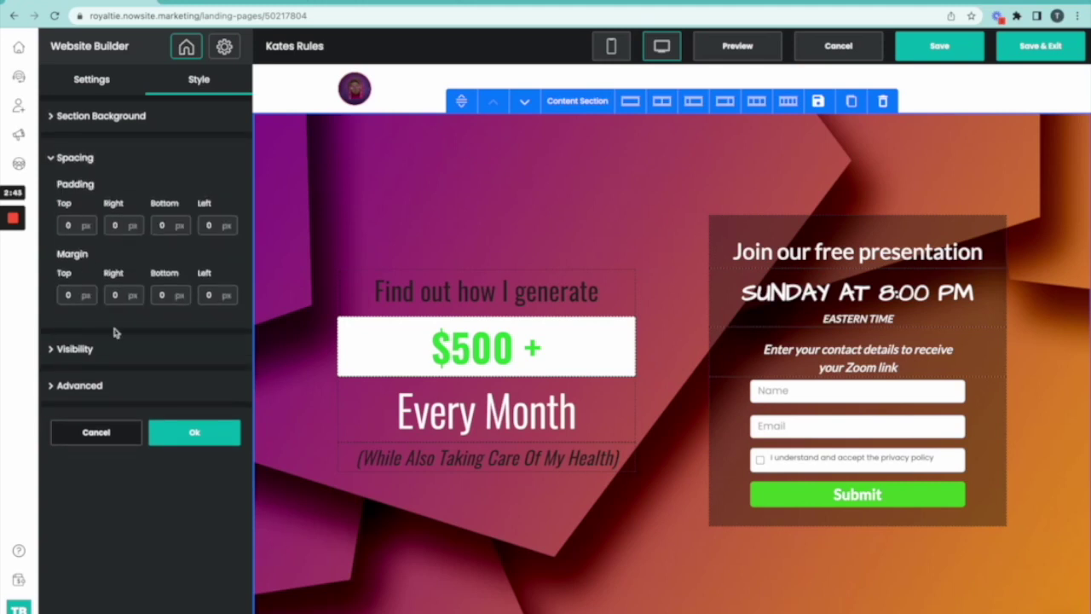
# - Close the section style panel and select the 'Find out how I generate' headline
pyautogui.click(195, 432)
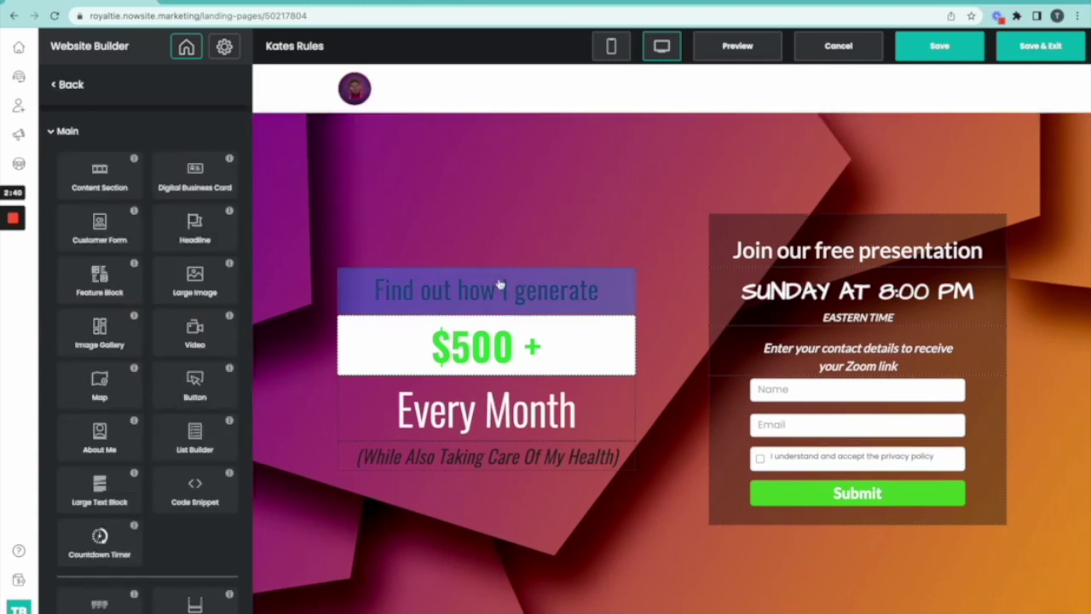
pyautogui.click(447, 303)
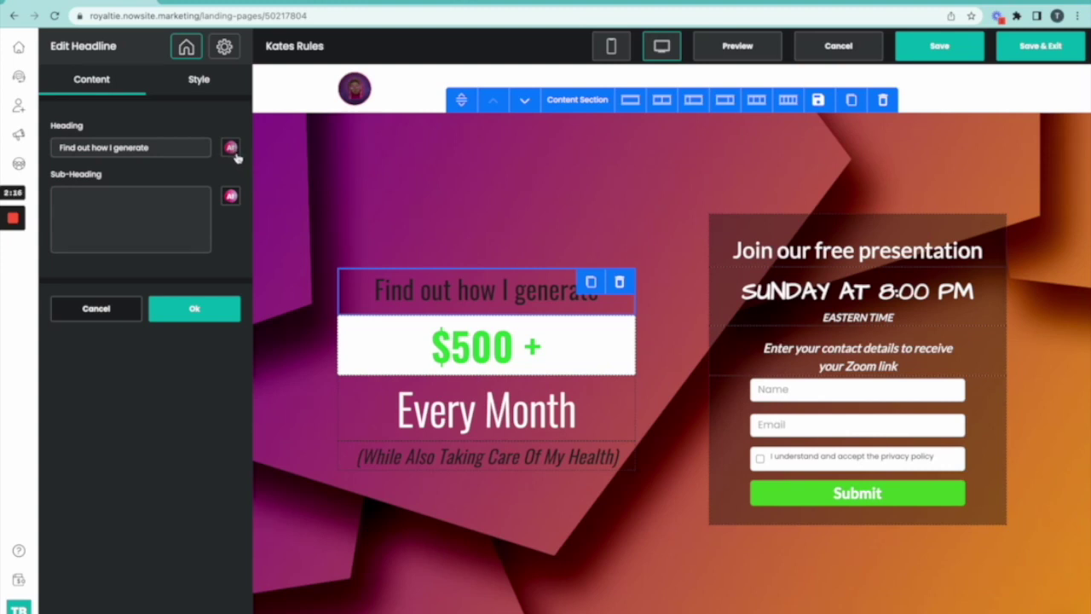
# - Use the AI writer to make the headline 'Introducing Nowsite: An All-in-One Marketing Platform'
pyautogui.click(235, 152)
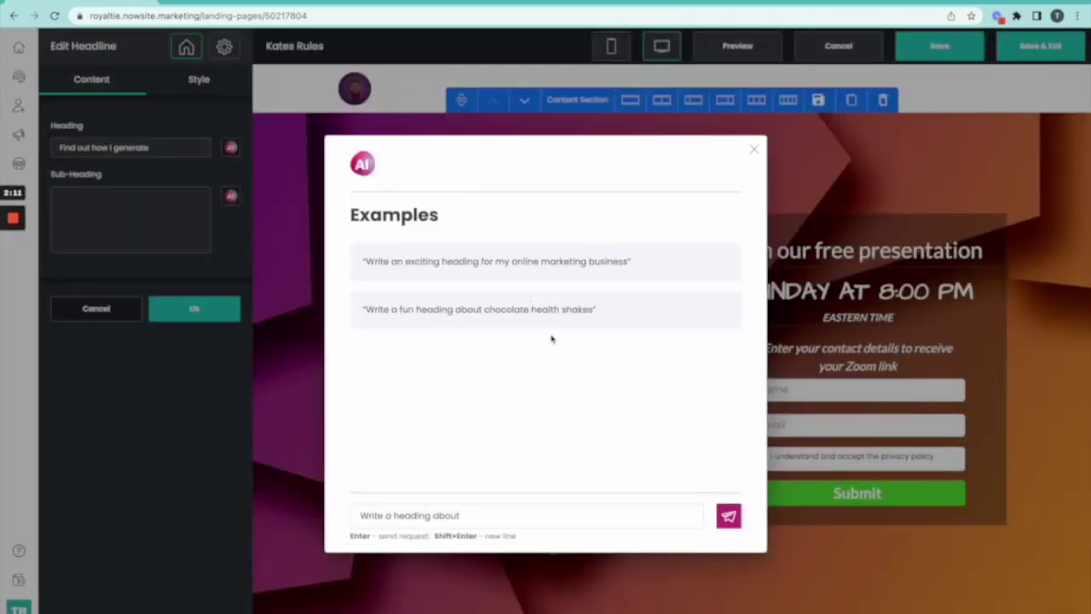
pyautogui.click(503, 517)
pyautogui.write('Nowsite, an all in one marketing platform')
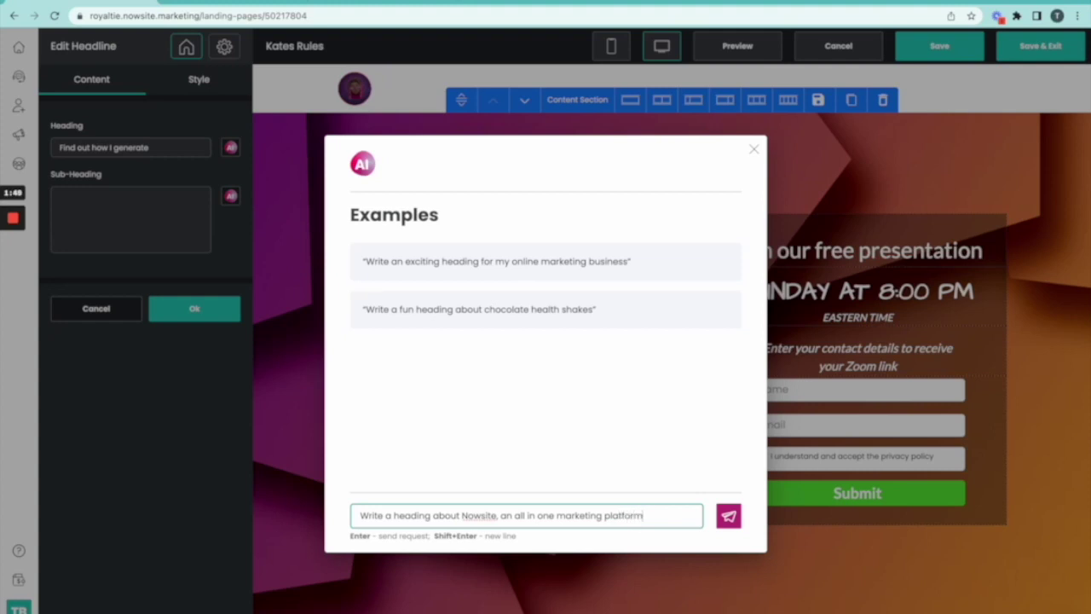
pyautogui.press('Return')
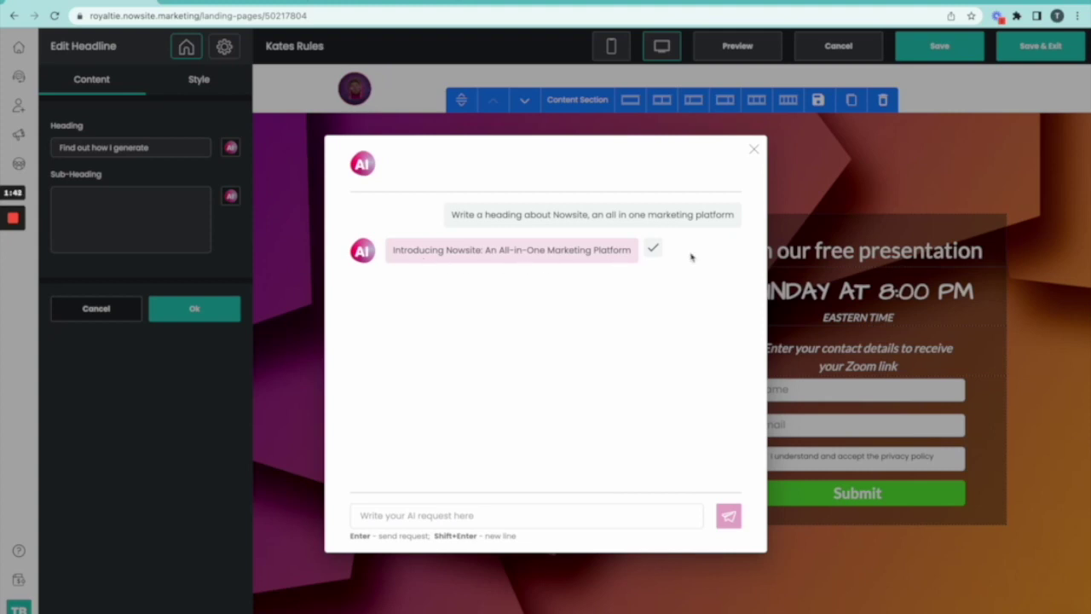
pyautogui.click(654, 249)
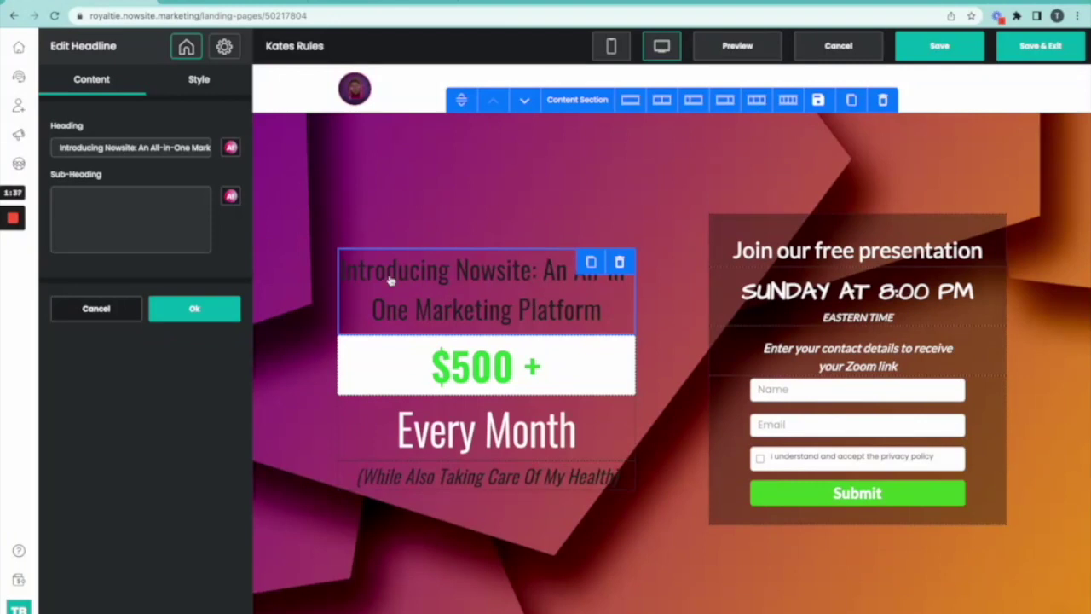
pyautogui.click(486, 377)
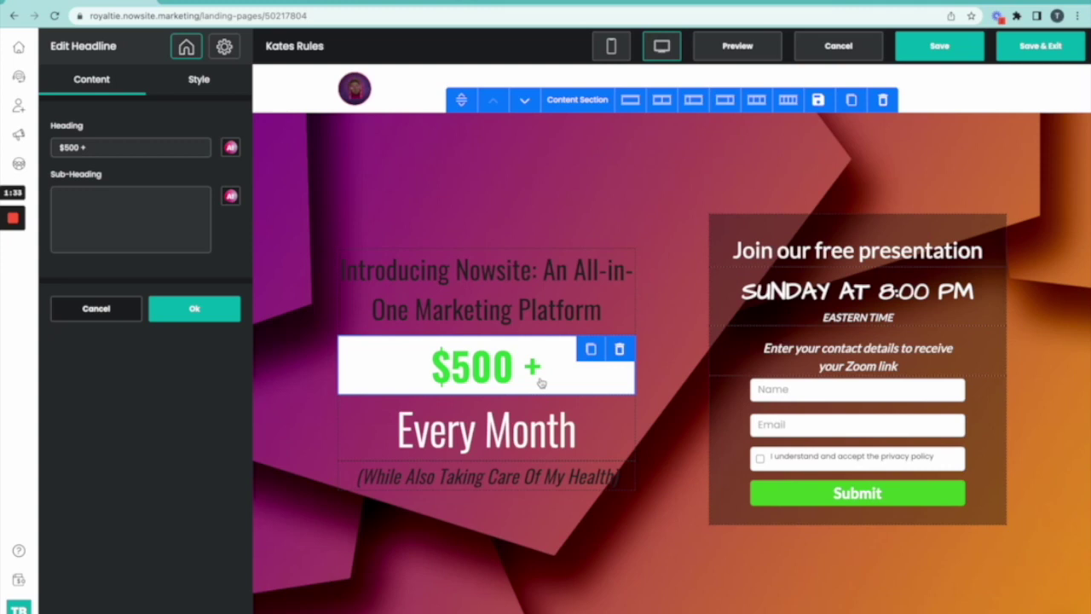
# - Replace the green '$500 +' heading text with 'Get Paid'
pyautogui.tripleClick(127, 149)
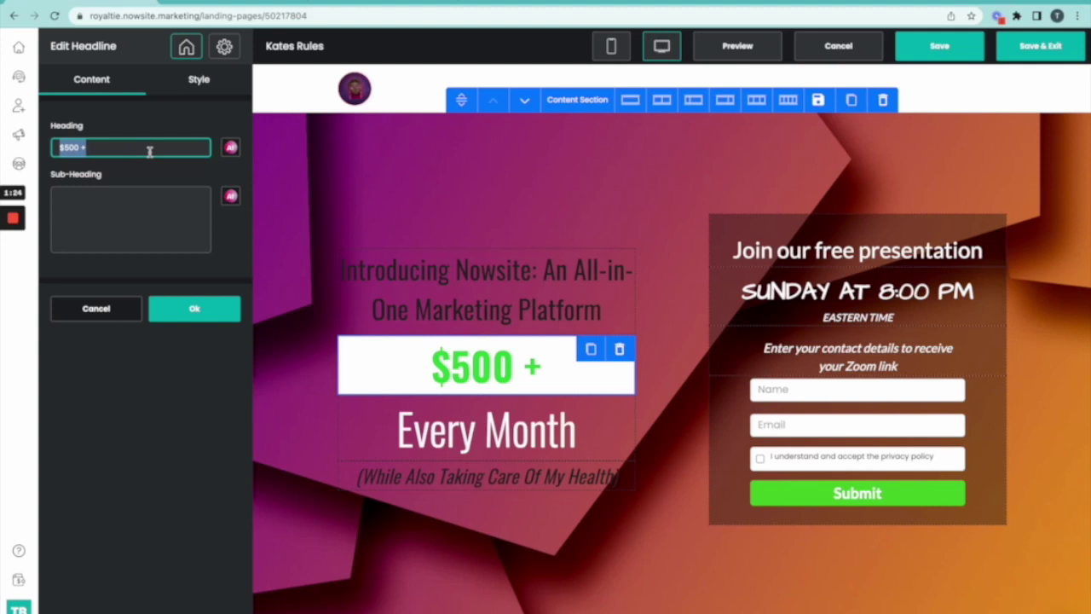
pyautogui.write('Get')
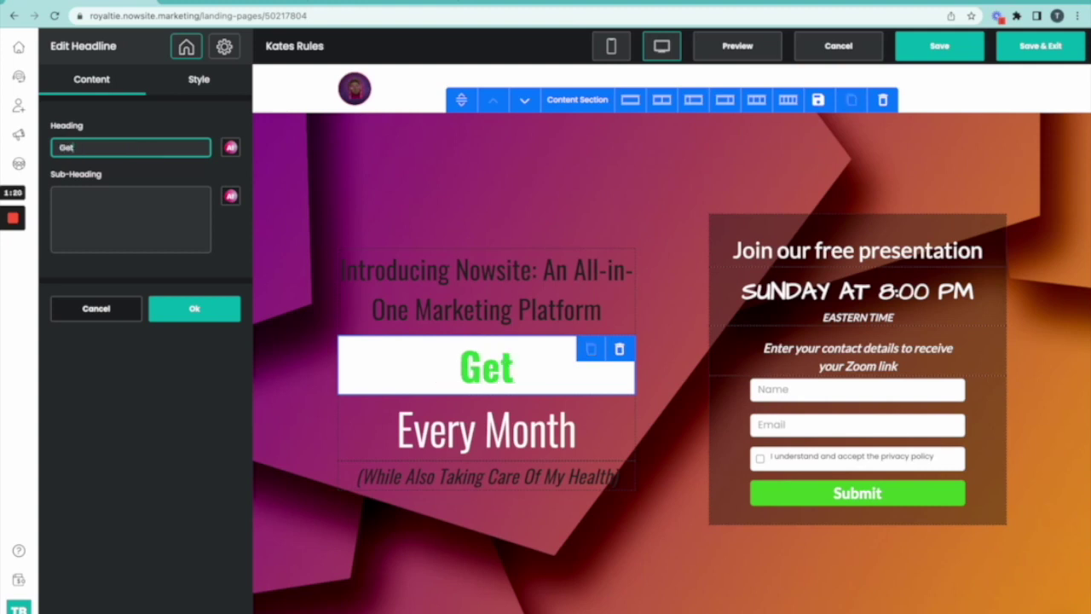
pyautogui.write(' Pai')
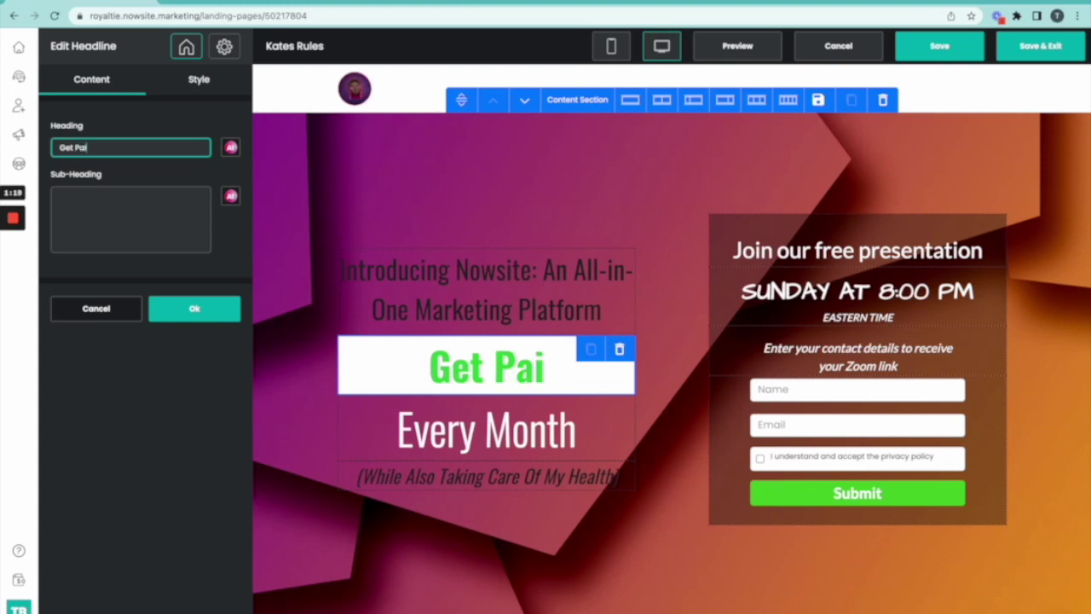
pyautogui.write('d')
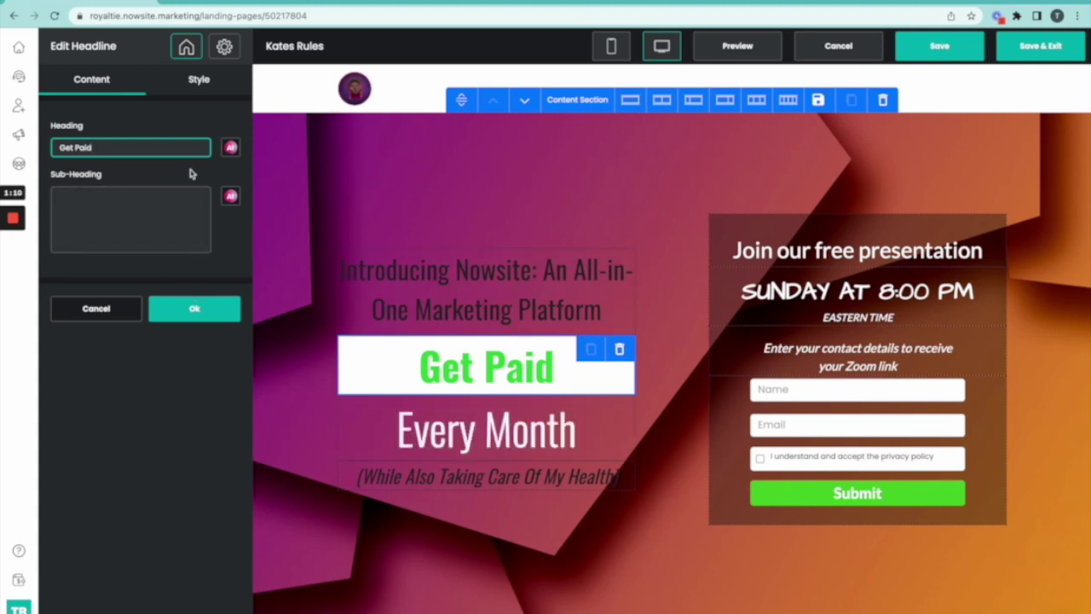
pyautogui.click(204, 82)
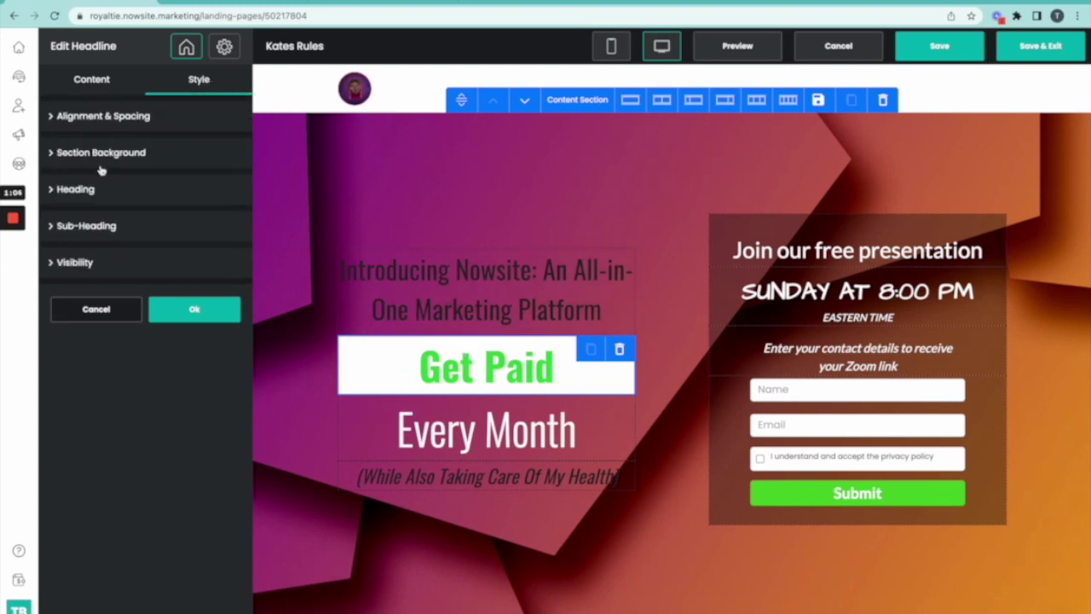
# - Change the 'Get Paid' heading colour from green to magenta (#d832b9)
pyautogui.click(64, 119)
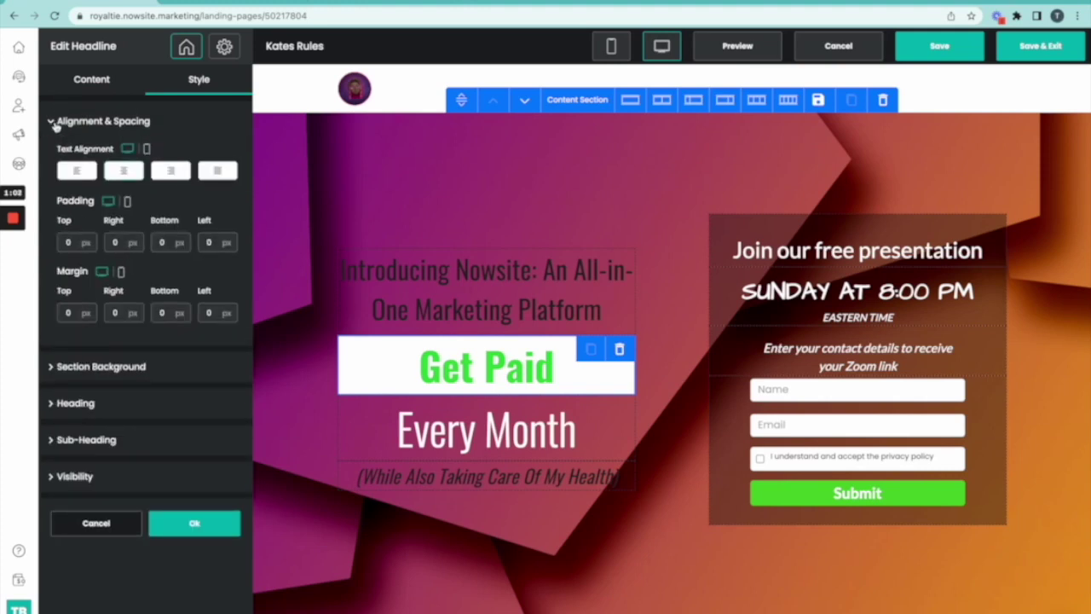
pyautogui.click(58, 118)
pyautogui.click(51, 155)
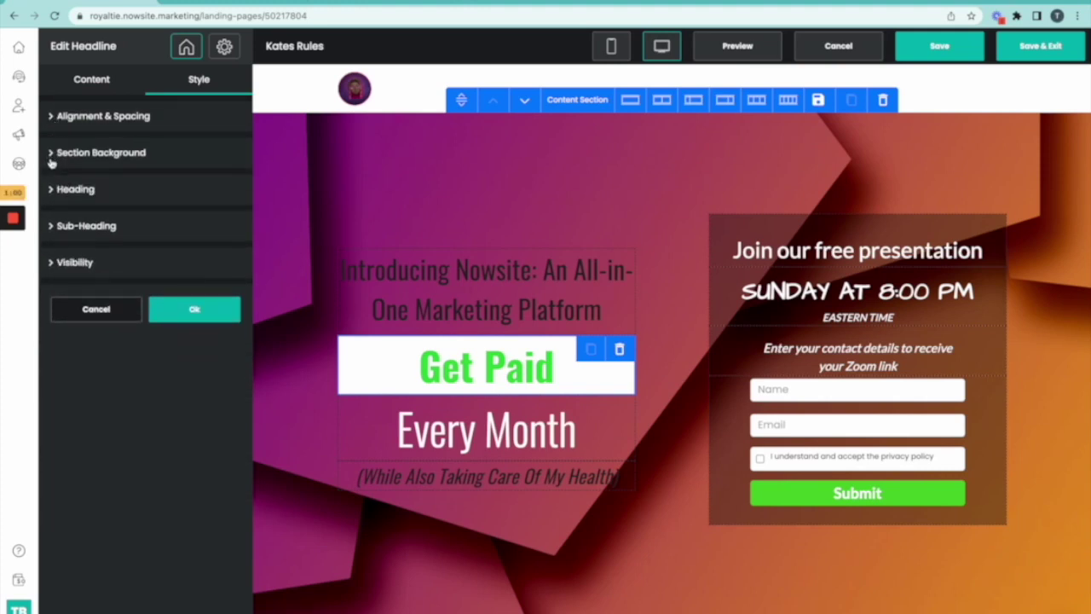
pyautogui.click(50, 193)
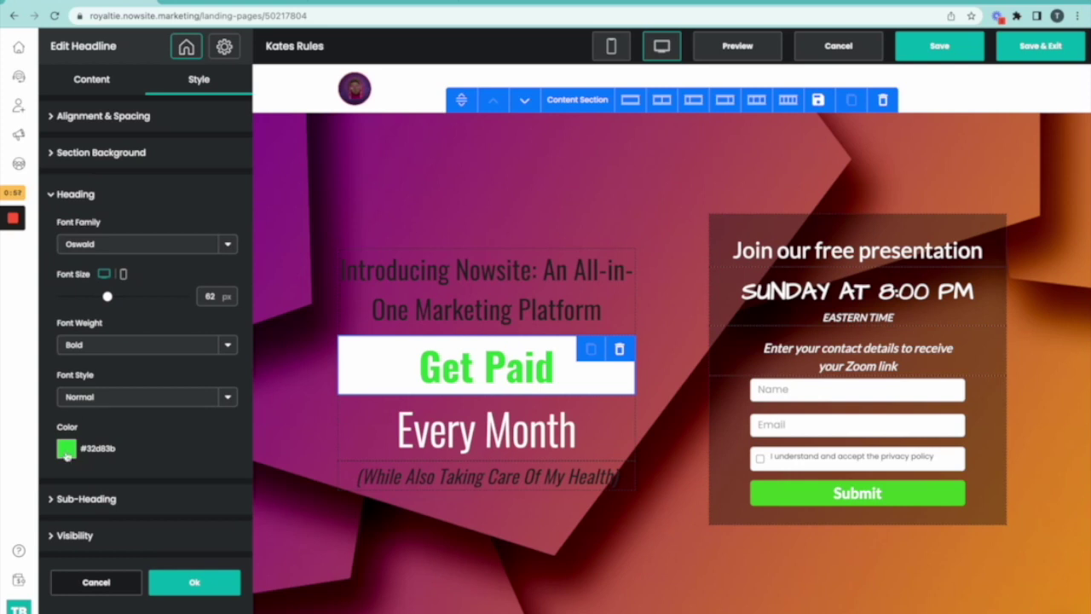
pyautogui.click(66, 449)
pyautogui.click(205, 537)
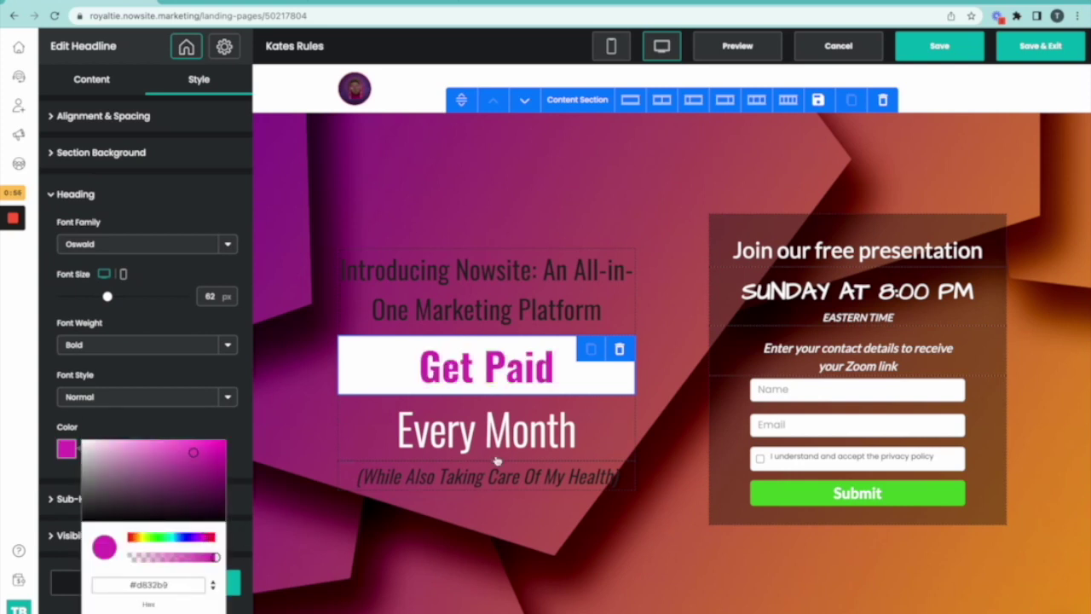
pyautogui.click(431, 445)
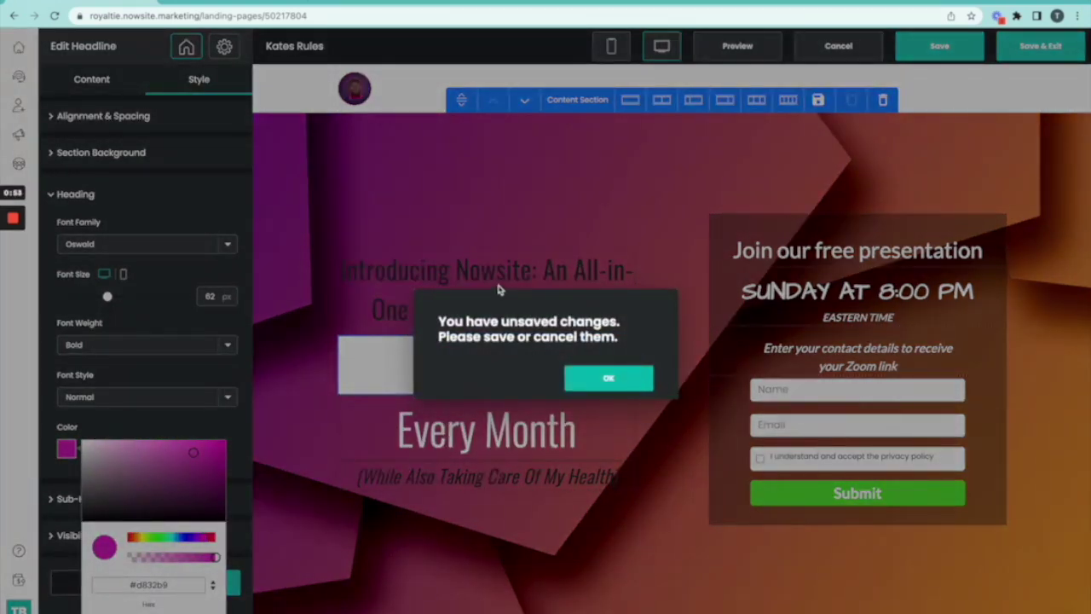
pyautogui.click(499, 290)
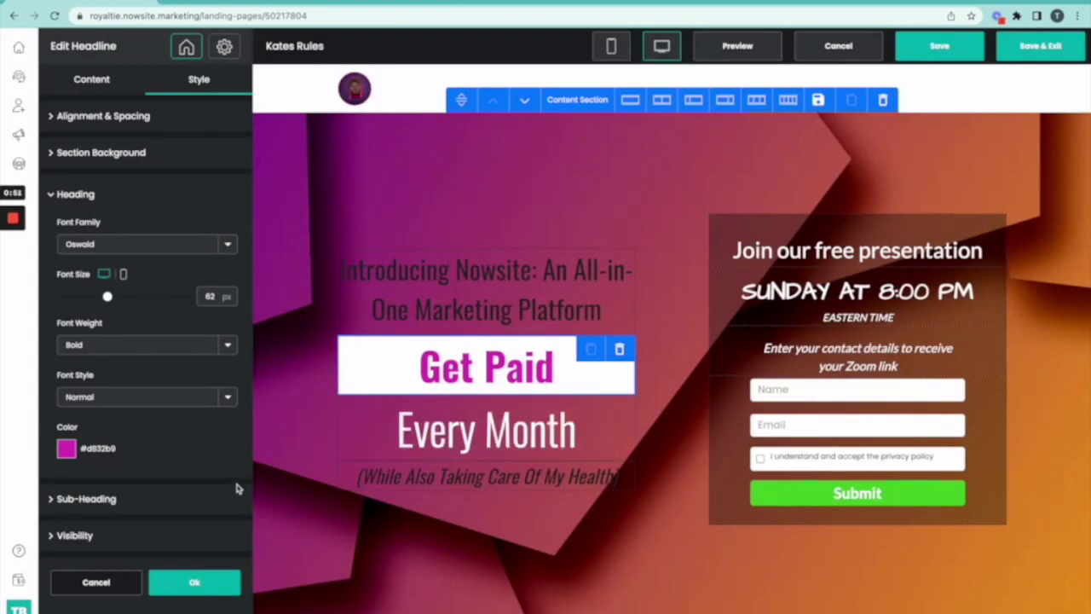
pyautogui.click(194, 581)
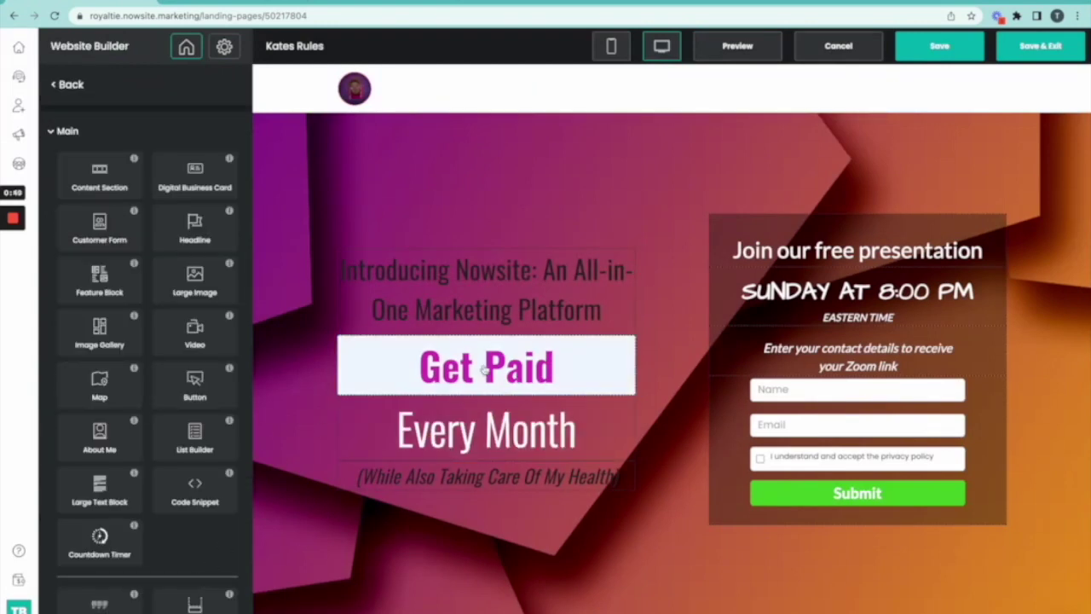
pyautogui.click(493, 337)
pyautogui.click(490, 315)
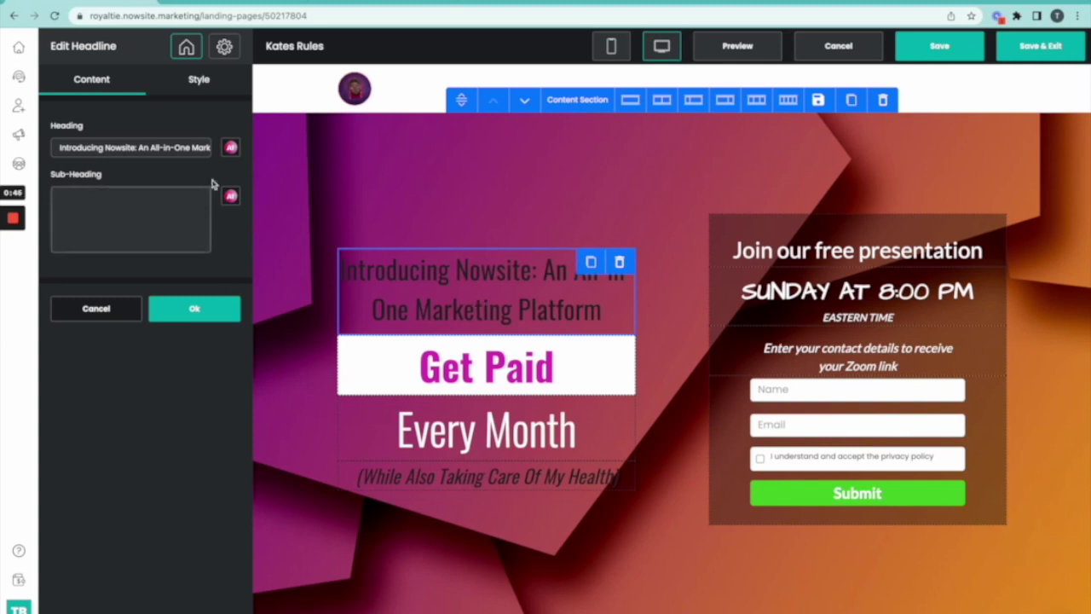
# - Set the 'Introducing Nowsite' headline's heading colour to white (#ffffff)
pyautogui.click(195, 92)
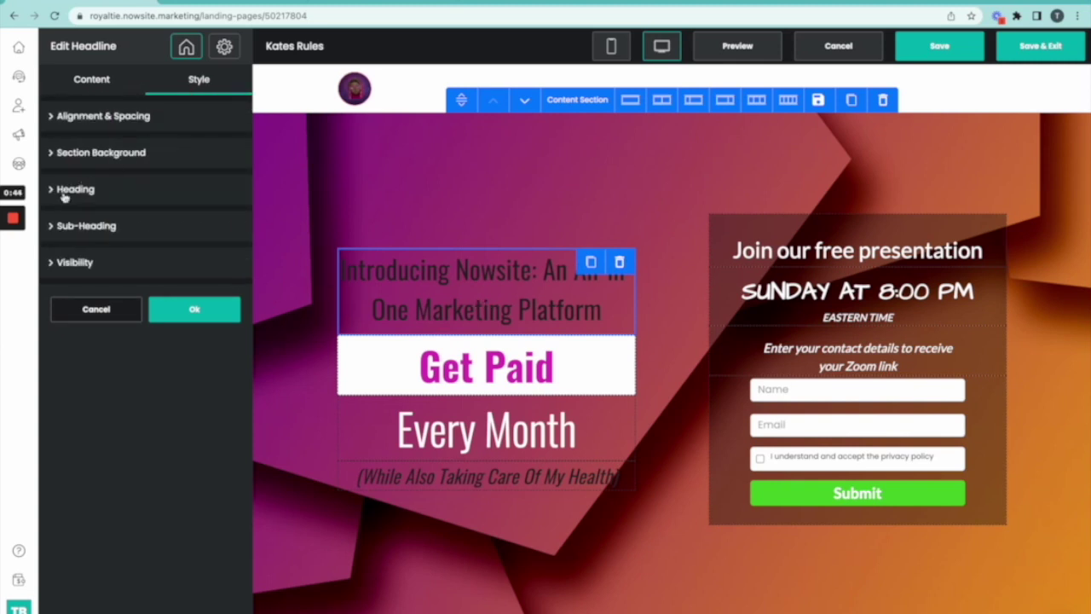
pyautogui.click(51, 195)
pyautogui.click(67, 448)
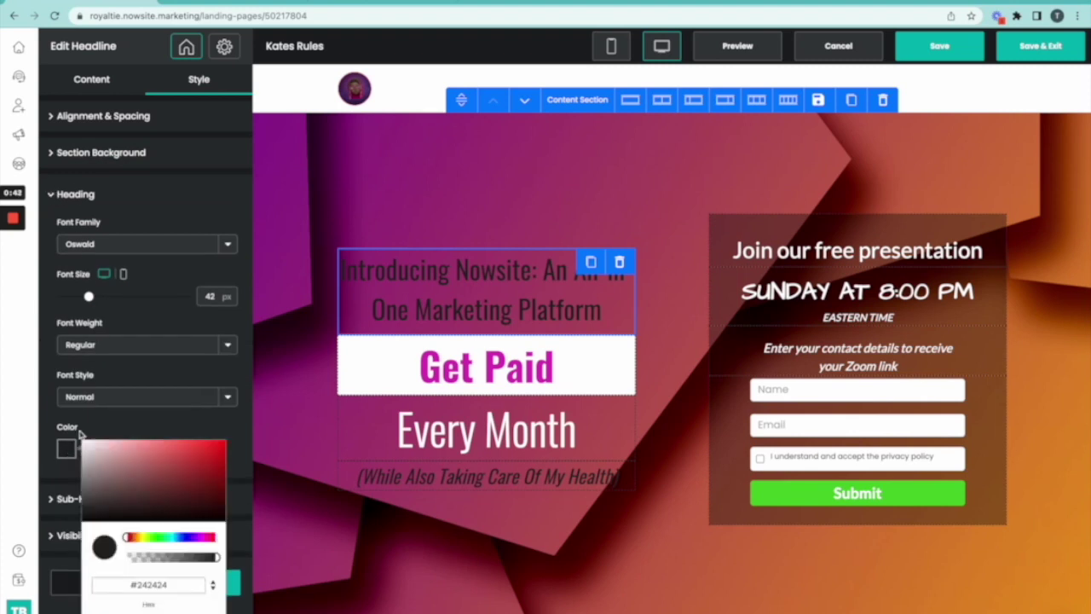
pyautogui.click(85, 445)
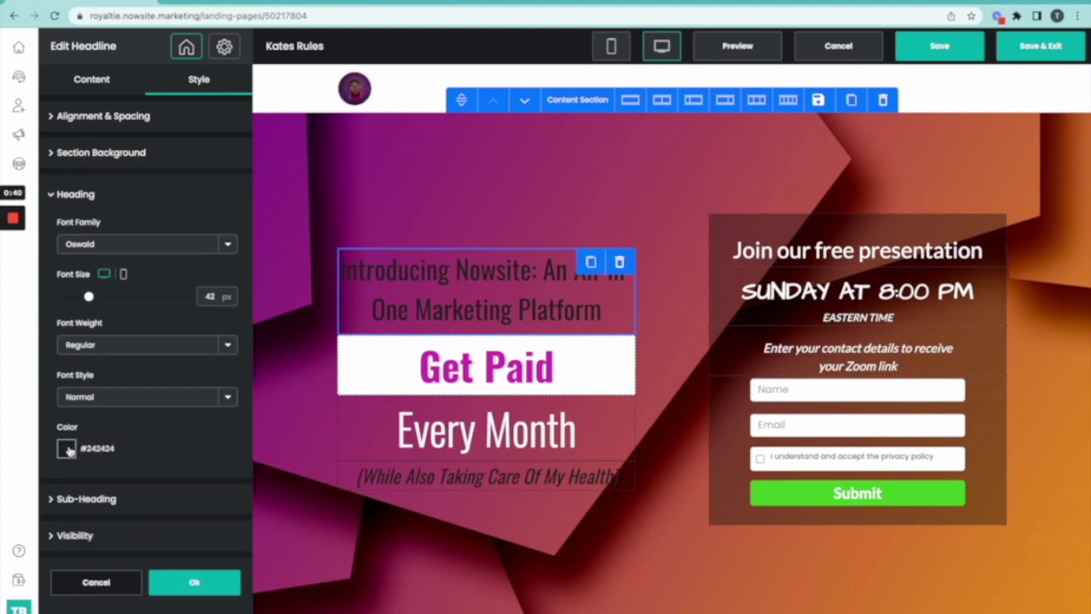
pyautogui.click(70, 450)
pyautogui.click(83, 444)
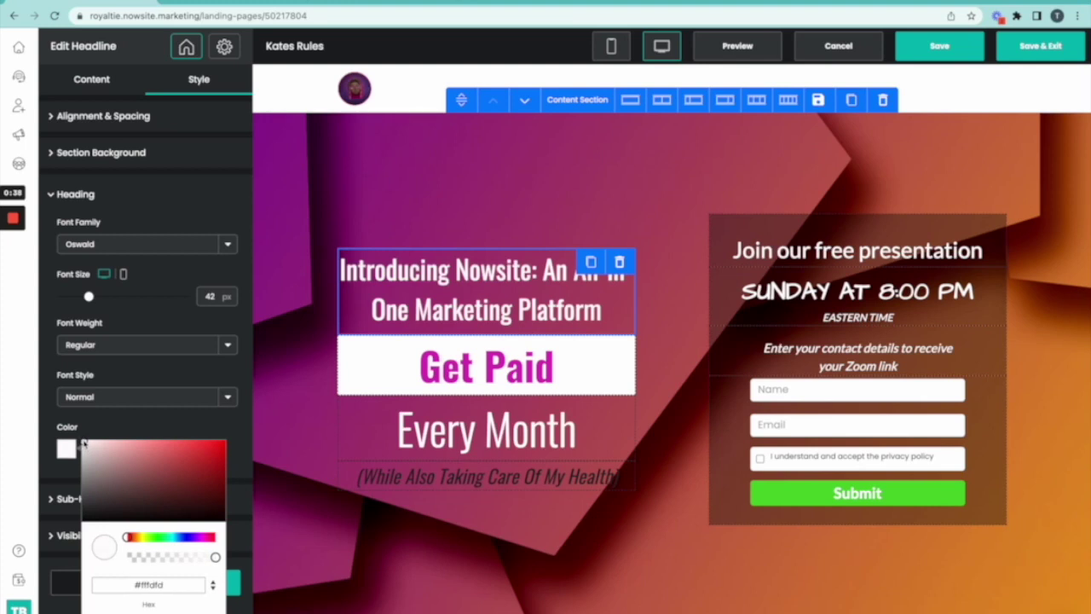
pyautogui.moveTo(84, 446); pyautogui.dragTo(81, 439)
pyautogui.click(680, 405)
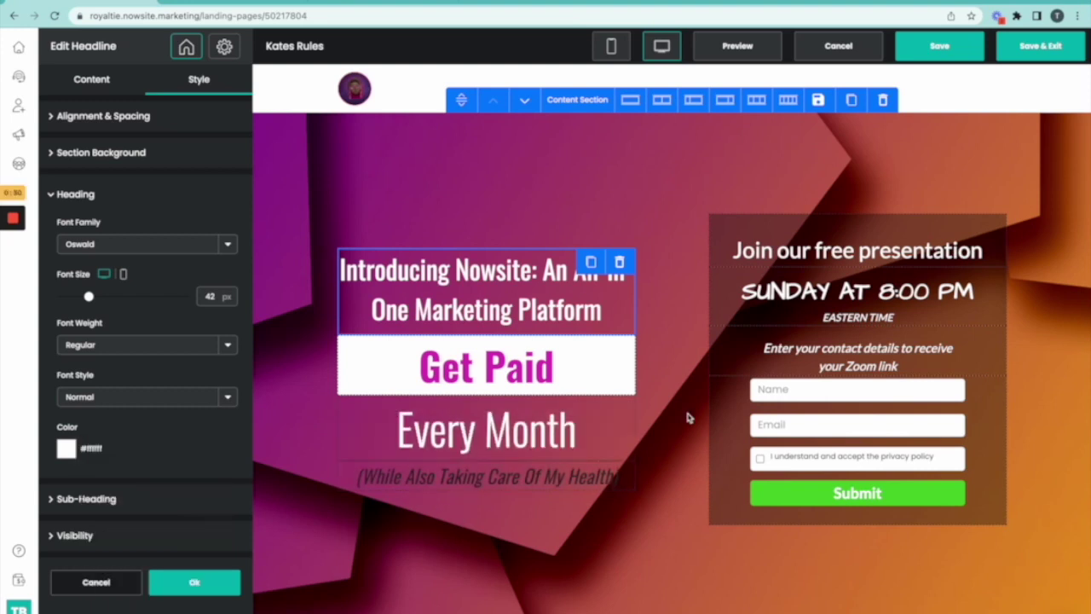
pyautogui.click(510, 479)
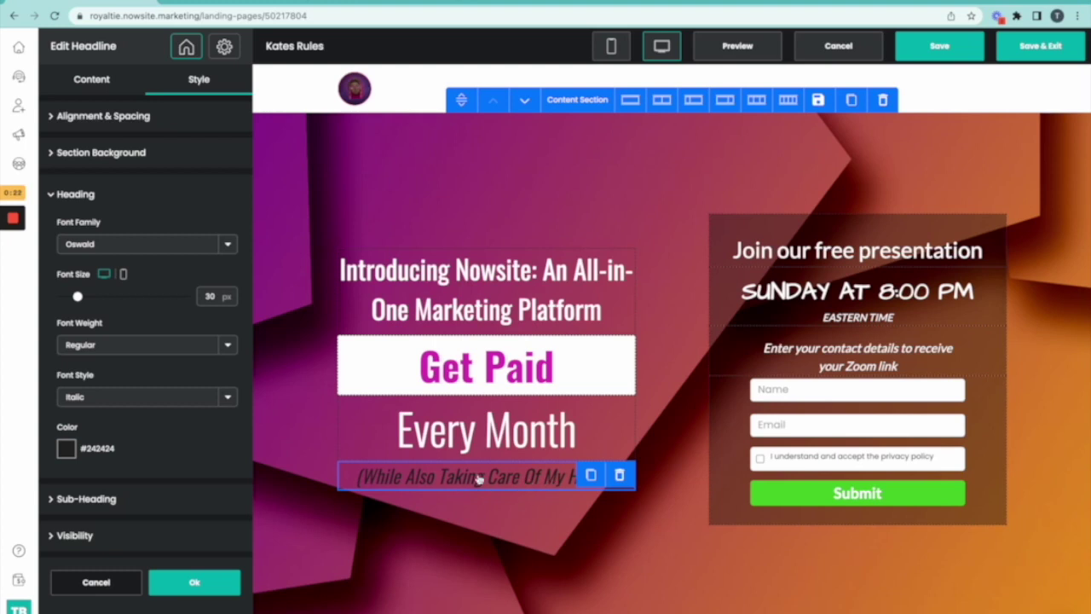
# - Replace the italic '(While Also Taking Care Of My Health)' line with 'By sharing NowSite with Your Friends!'
pyautogui.click(58, 194)
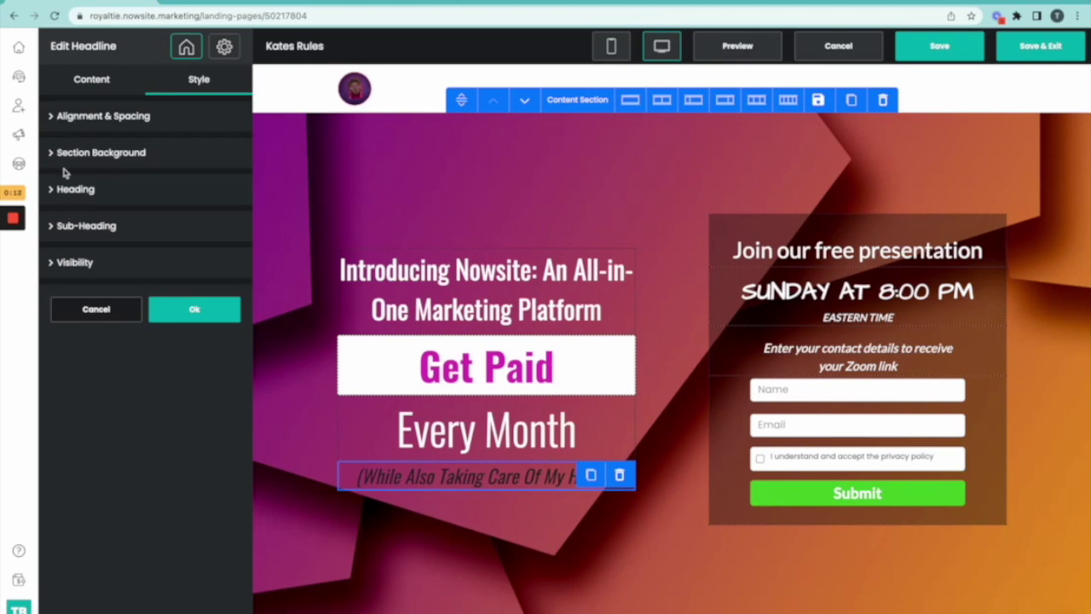
pyautogui.click(96, 82)
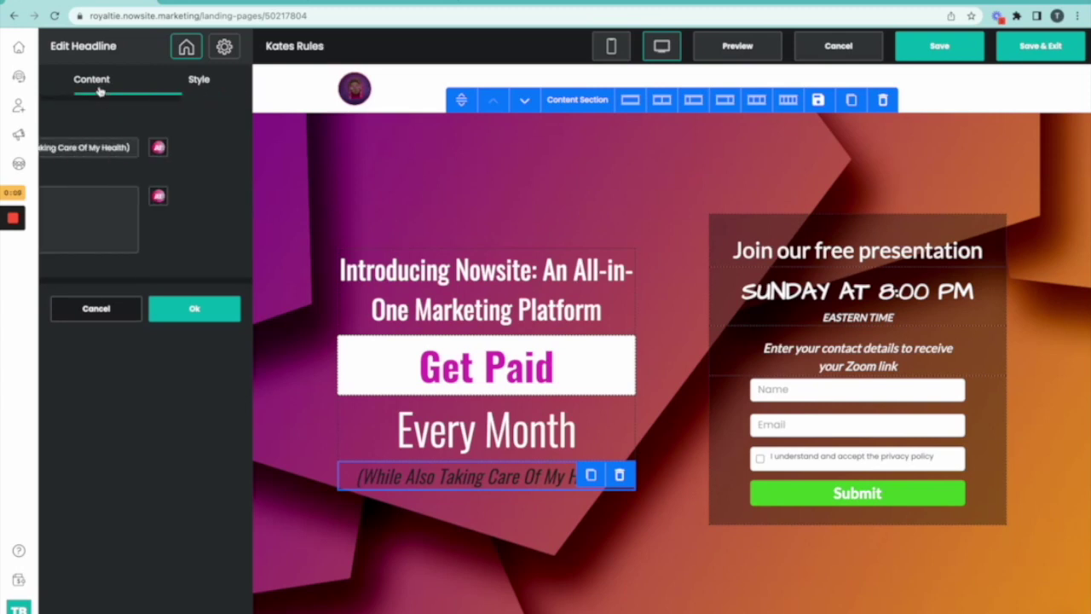
pyautogui.tripleClick(155, 145)
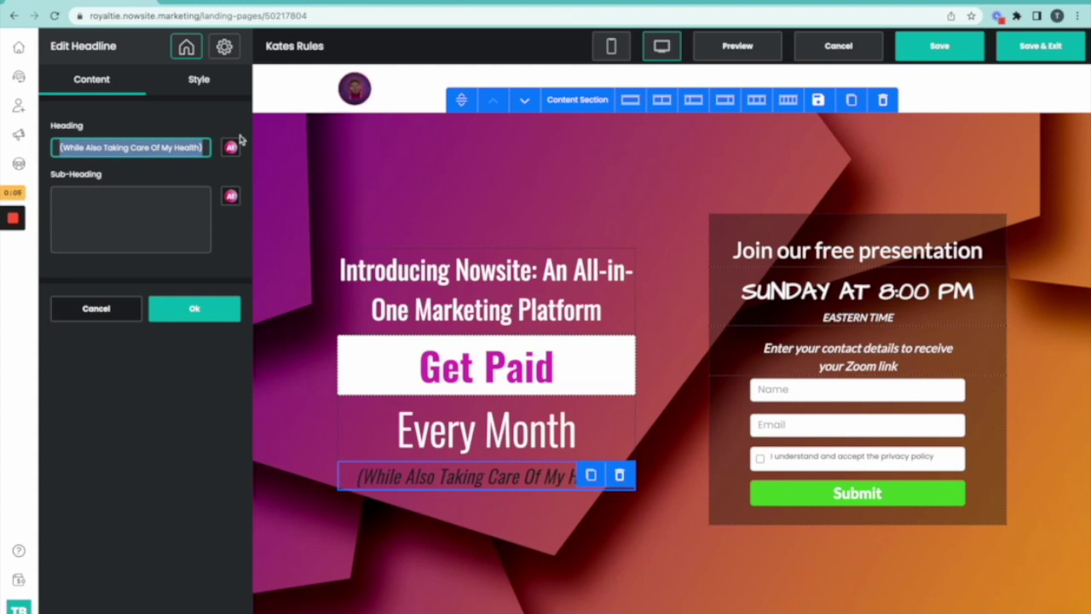
pyautogui.write('By S')
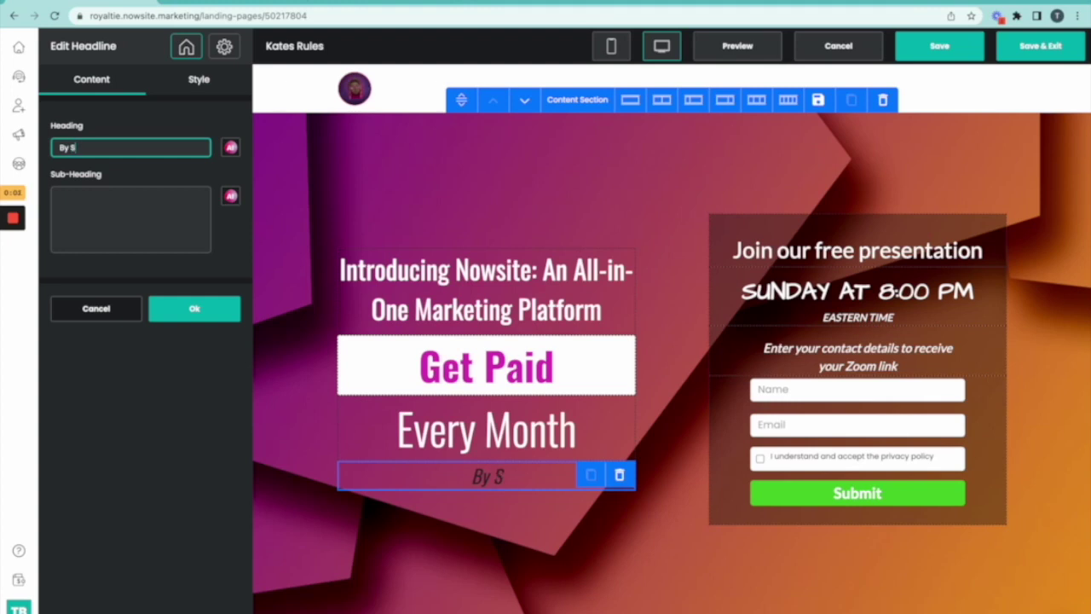
pyautogui.write('ha')
pyautogui.press('BackSpace')
pyautogui.press('BackSpace')
pyautogui.press('BackSpace')
pyautogui.write('B')
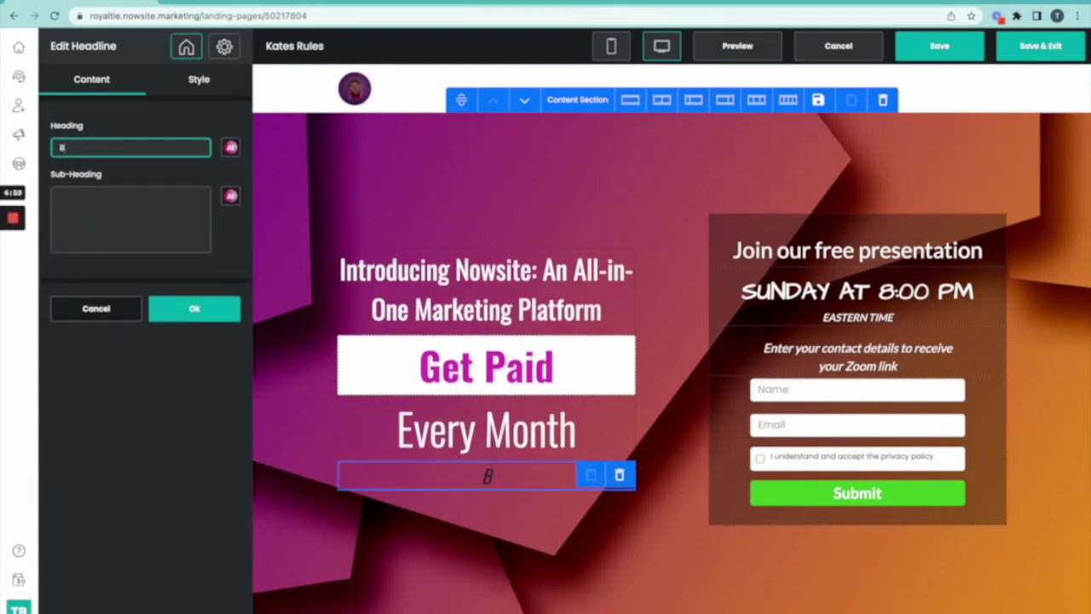
pyautogui.write('y shari')
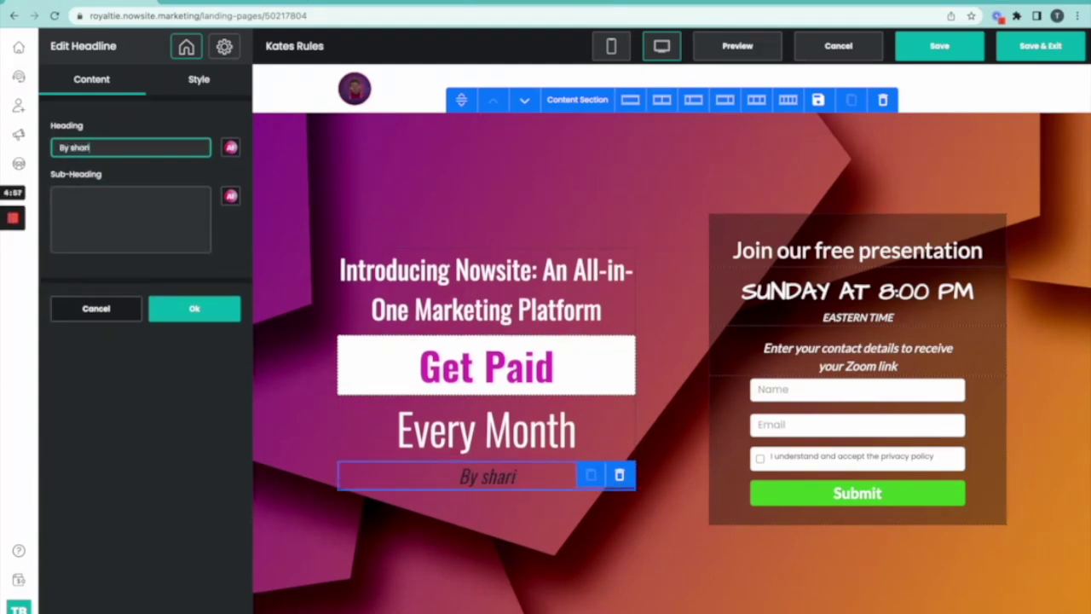
pyautogui.write('ng Now')
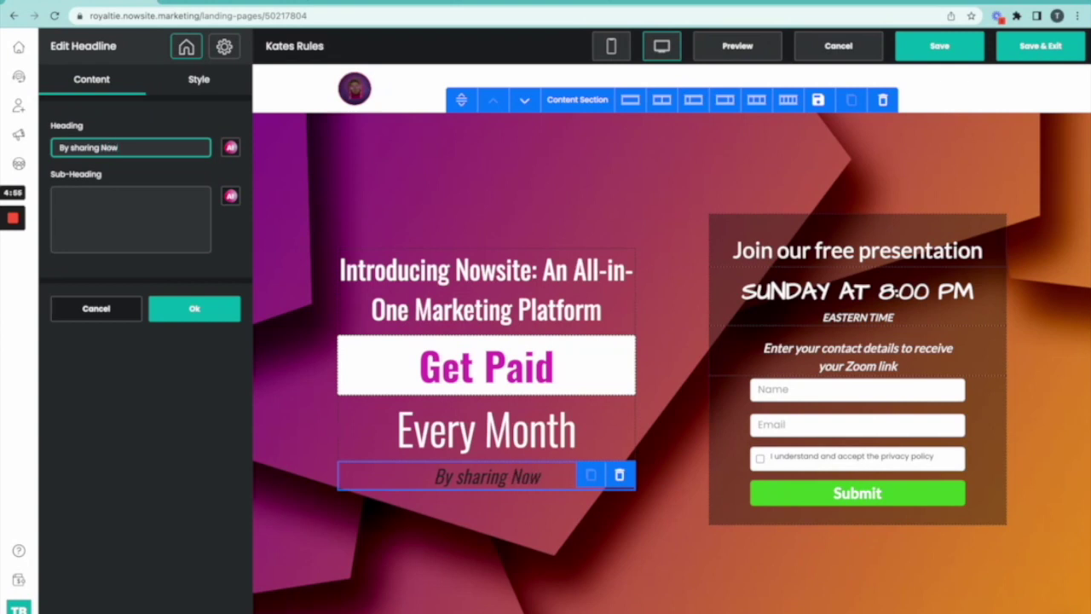
pyautogui.write('Site wi')
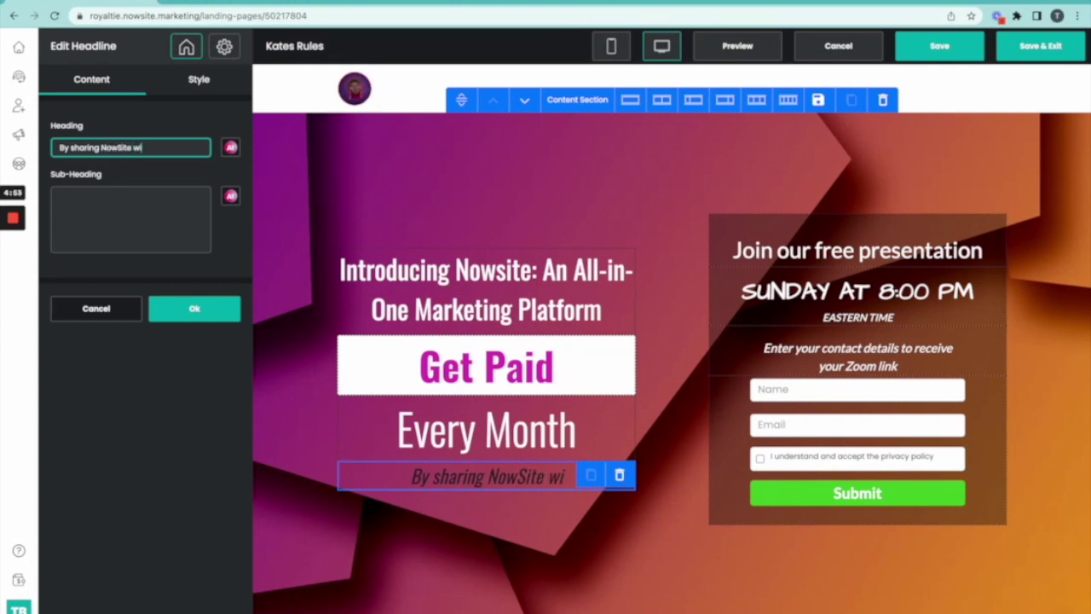
pyautogui.write('th Your')
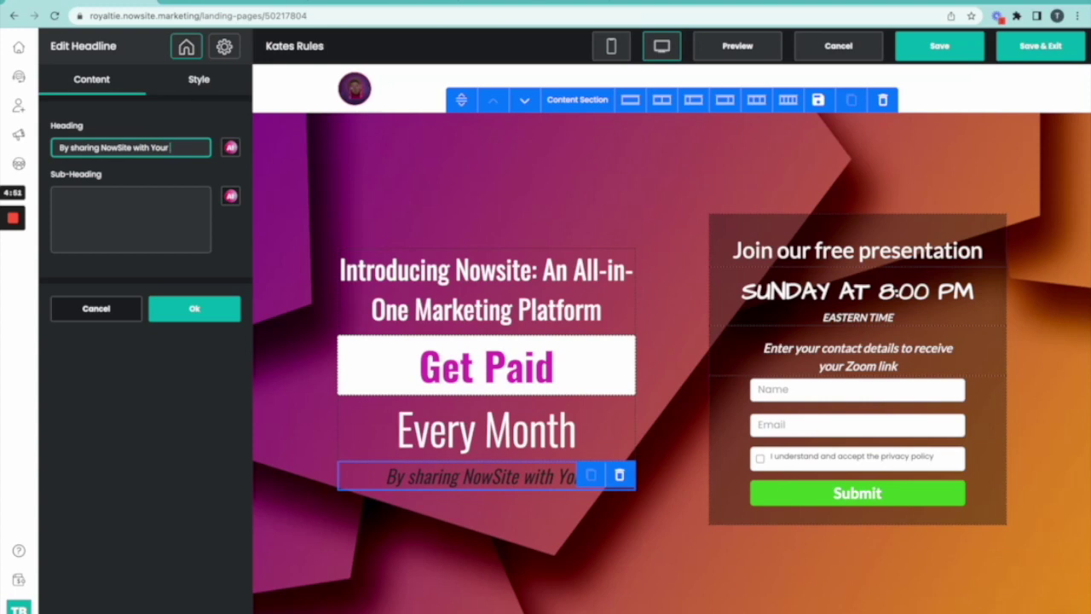
pyautogui.write(' Friends')
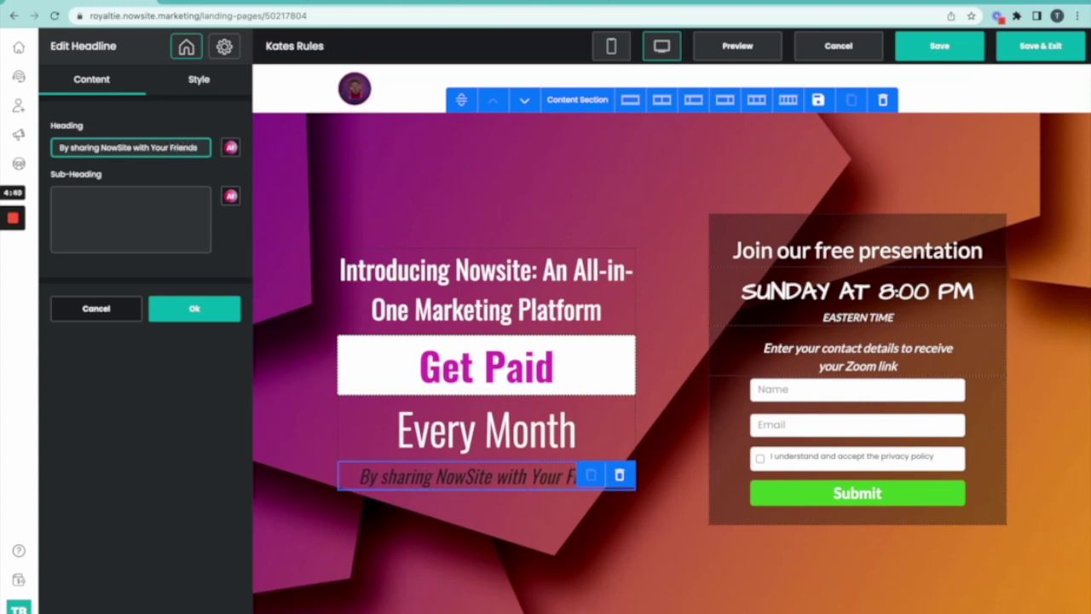
pyautogui.write('!')
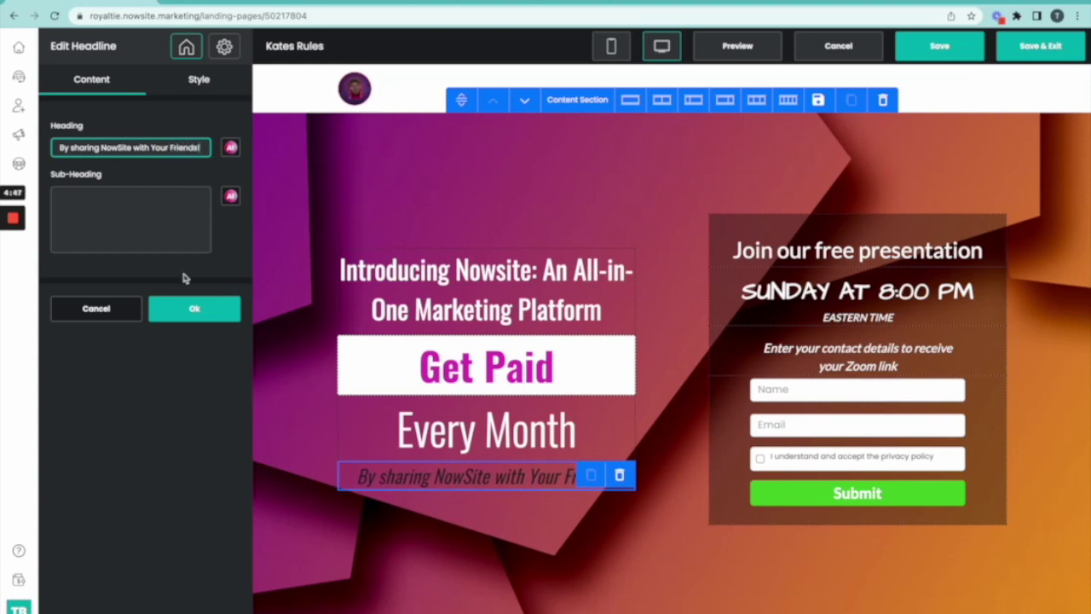
# - Tint the 'By sharing NowSite with Your Friends!' heading text pale pink
pyautogui.click(206, 85)
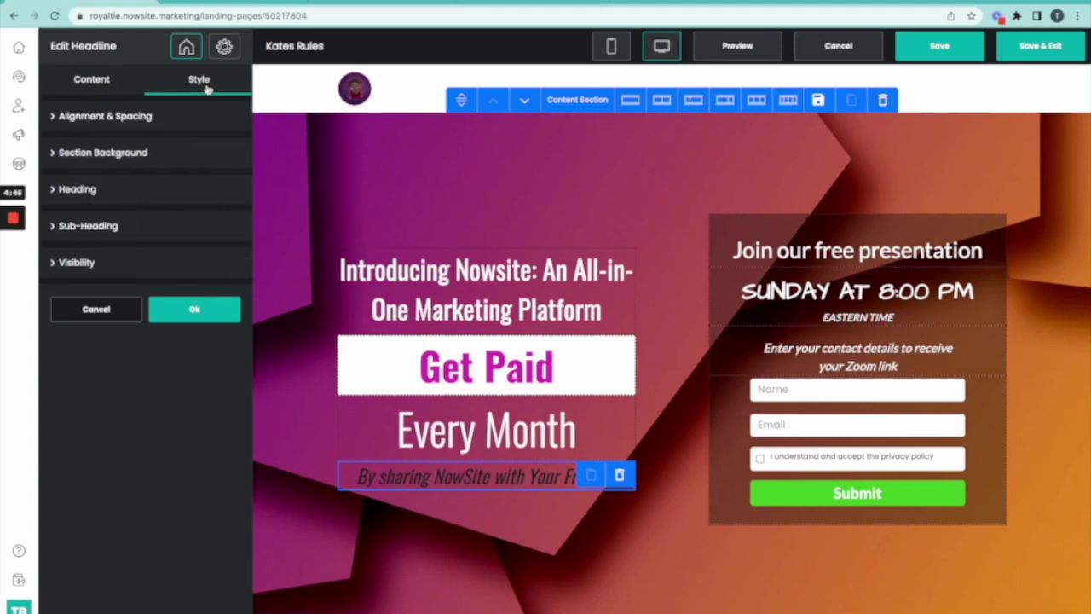
pyautogui.click(45, 195)
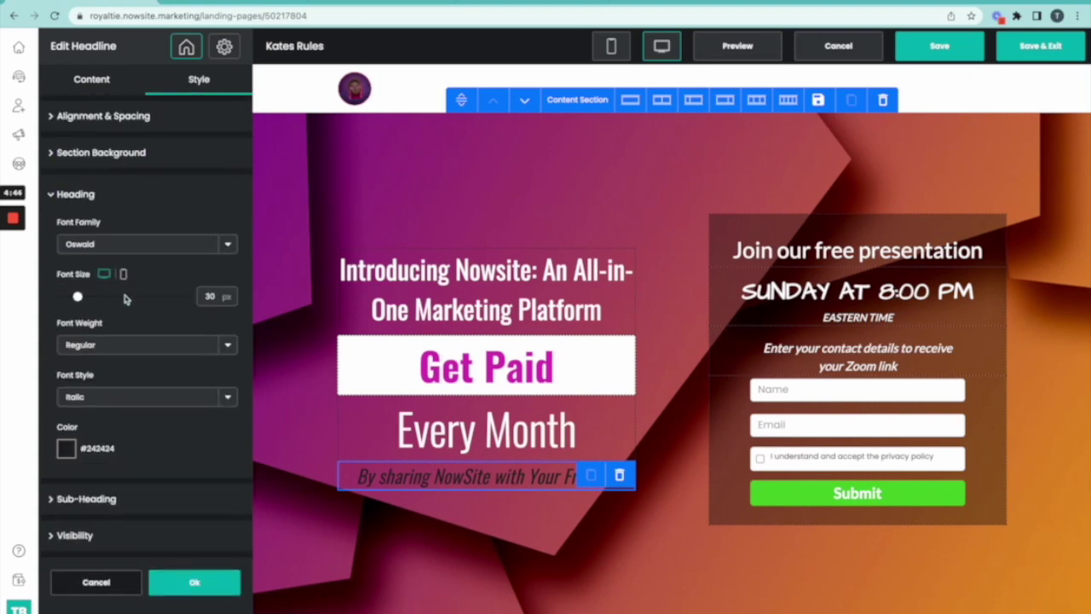
pyautogui.click(67, 450)
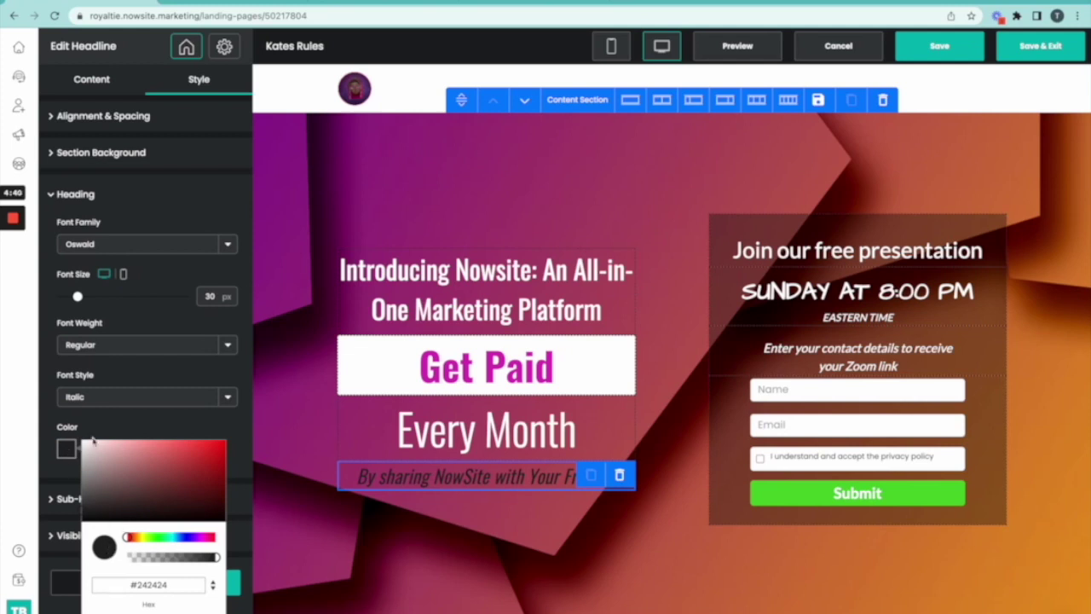
pyautogui.click(85, 445)
pyautogui.moveTo(86, 445); pyautogui.dragTo(83, 440)
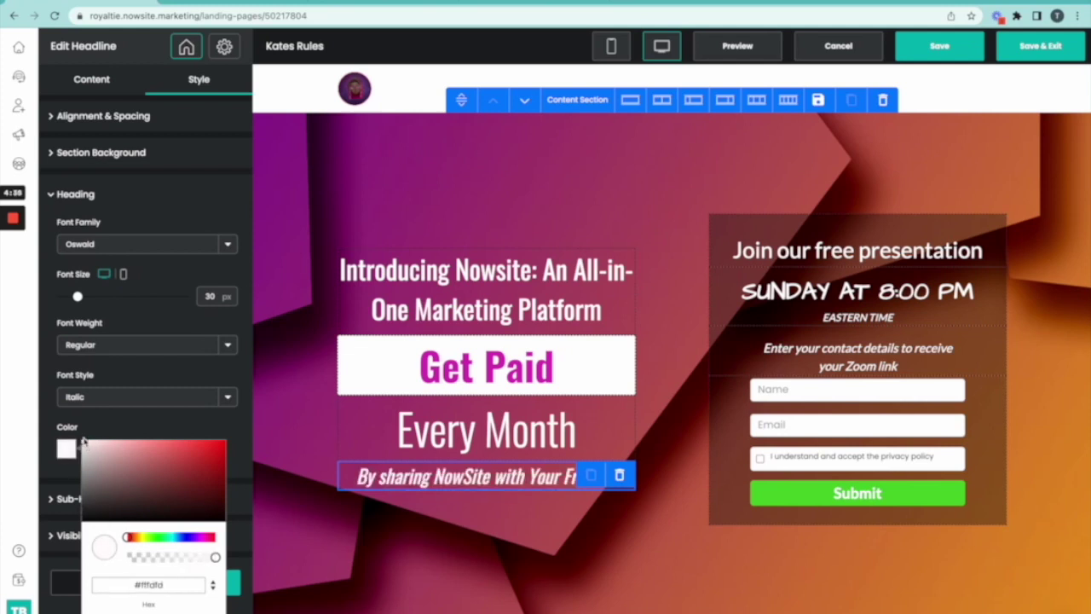
pyautogui.click(198, 539)
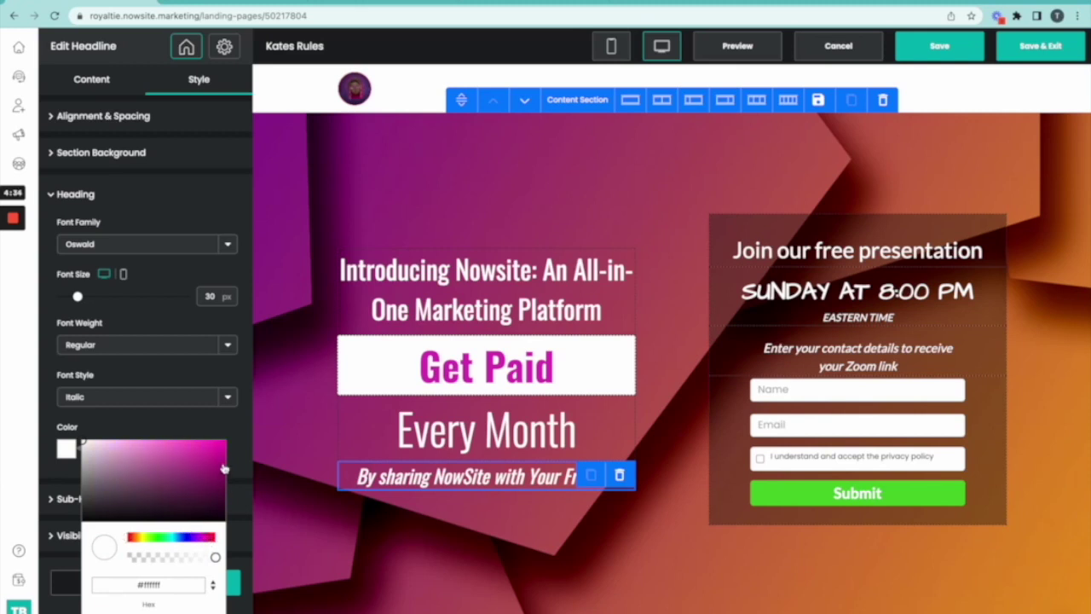
pyautogui.moveTo(223, 452); pyautogui.dragTo(105, 443)
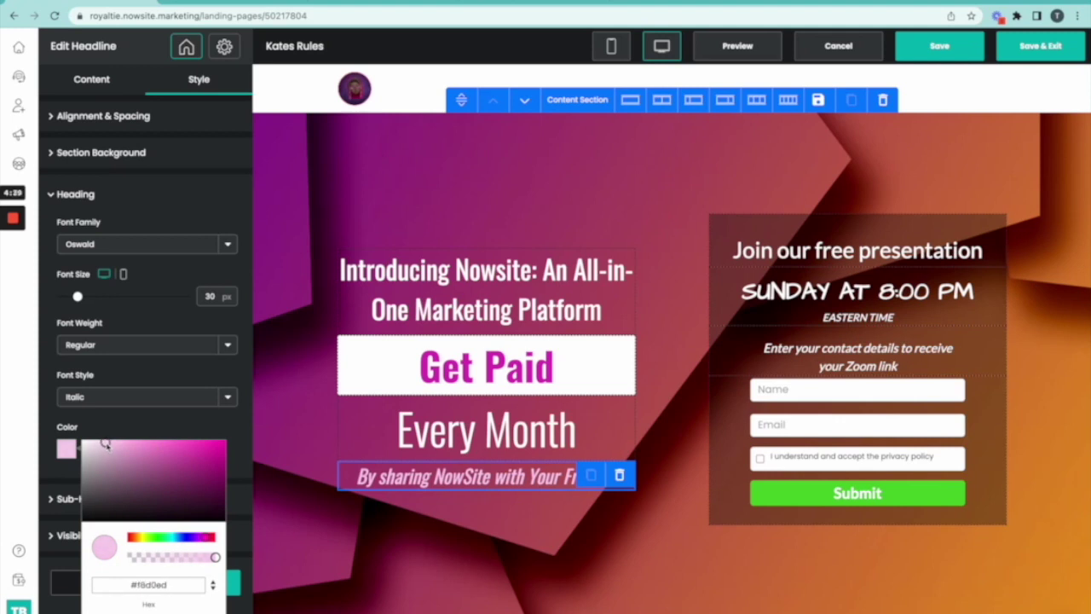
pyautogui.click(384, 576)
pyautogui.click(601, 381)
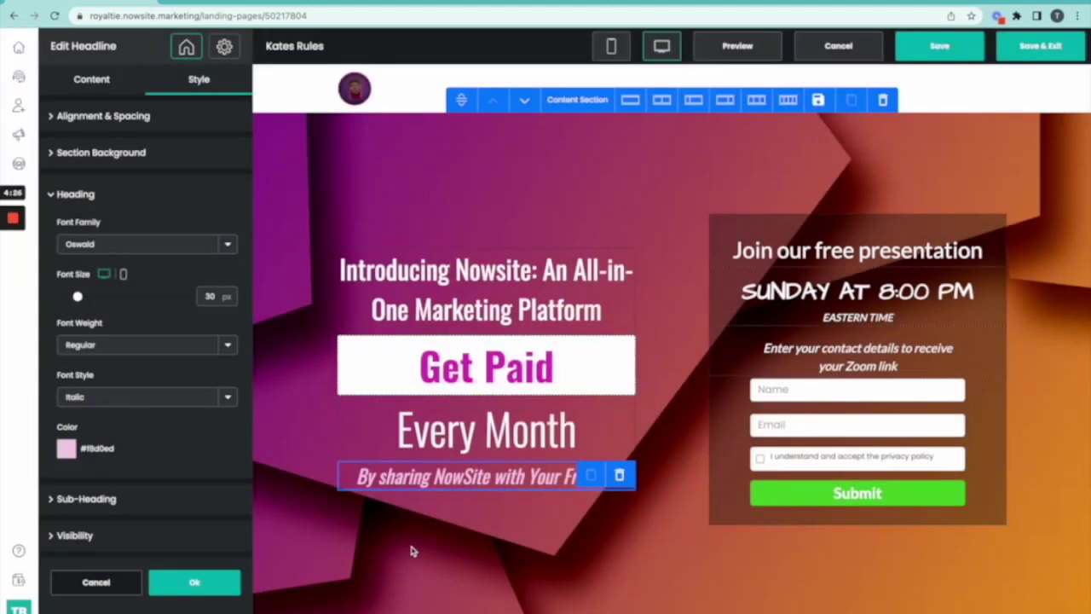
pyautogui.click(209, 583)
pyautogui.click(529, 556)
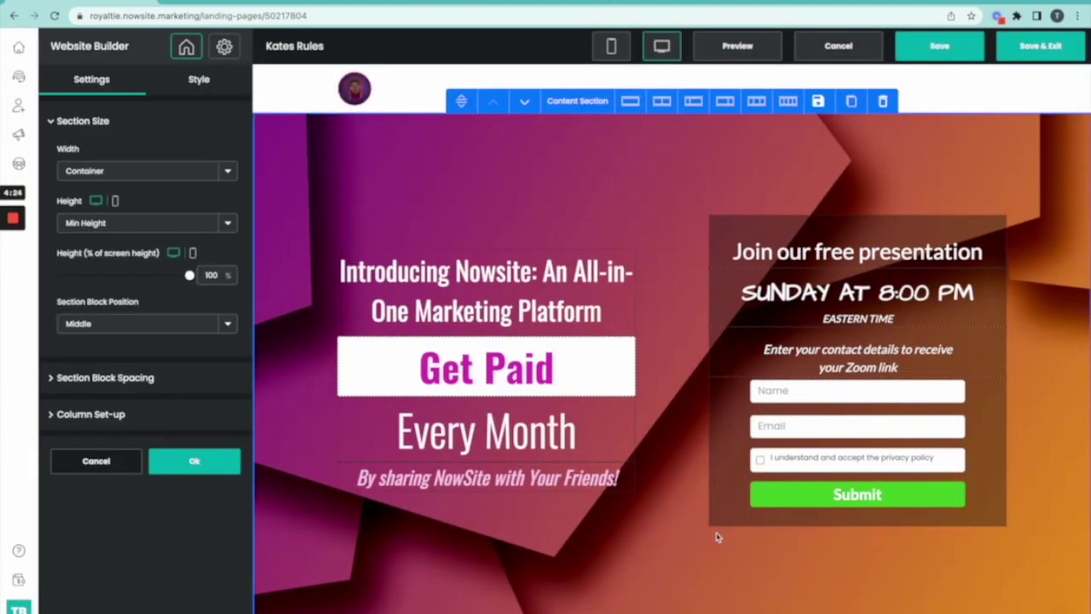
# - Change the 'Join our free presentation' headline text to 'Get Started'
pyautogui.click(796, 254)
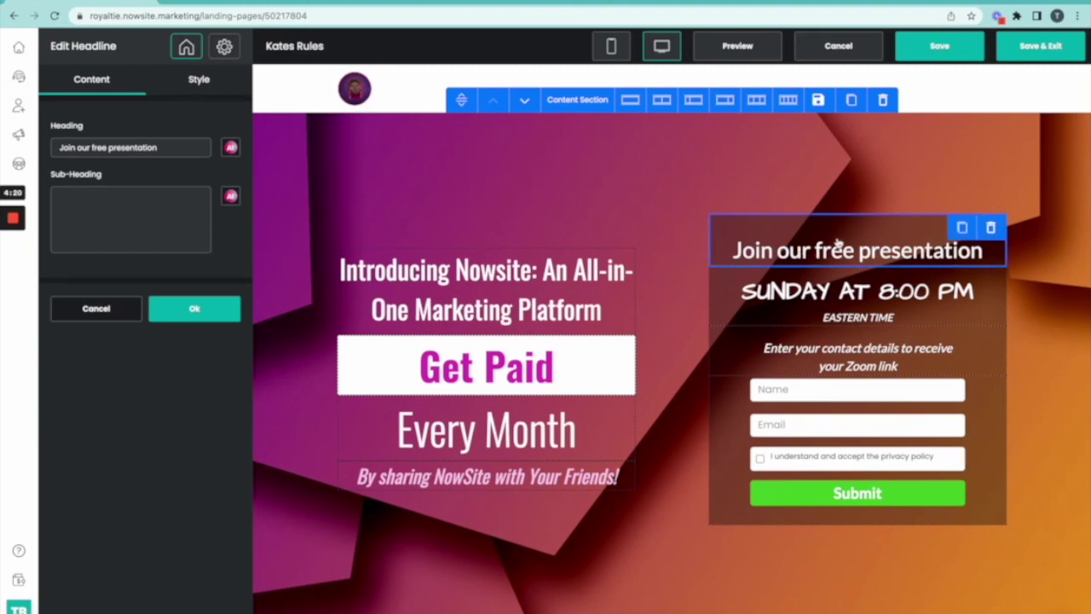
pyautogui.click(797, 281)
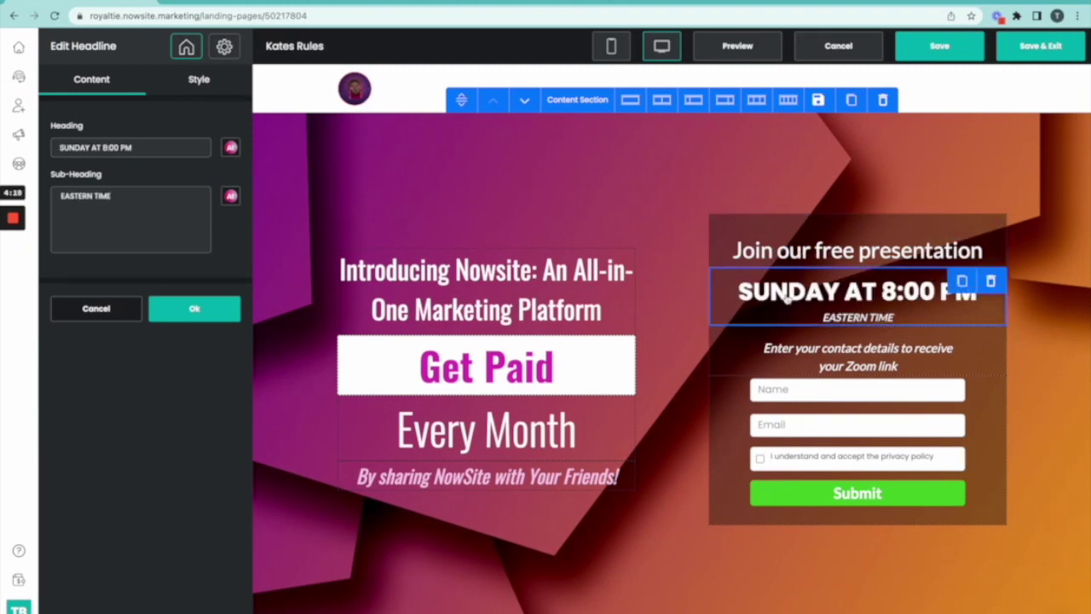
pyautogui.click(858, 249)
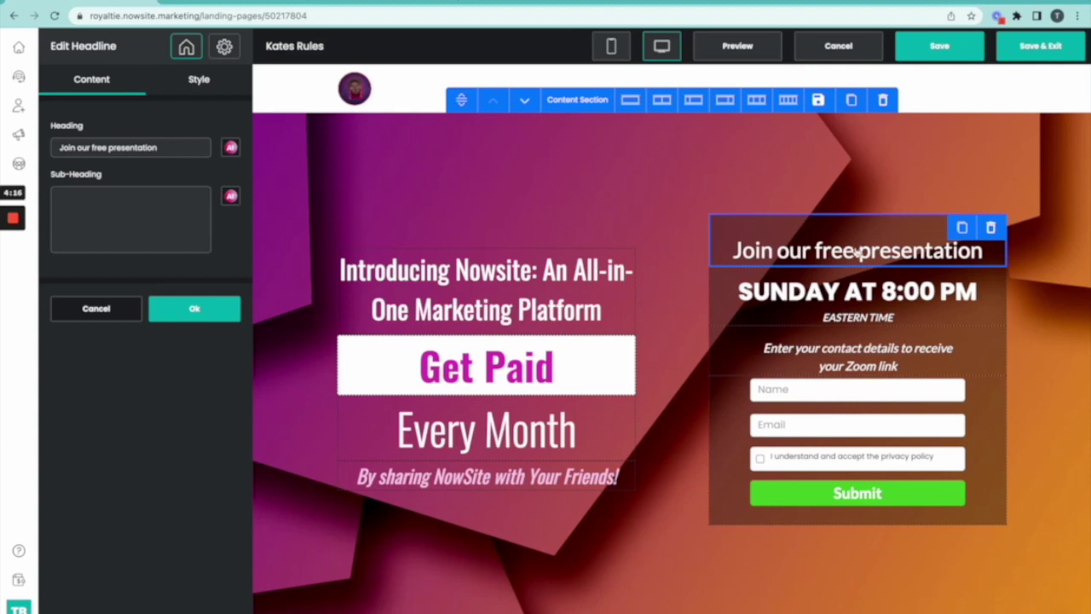
pyautogui.click(139, 149)
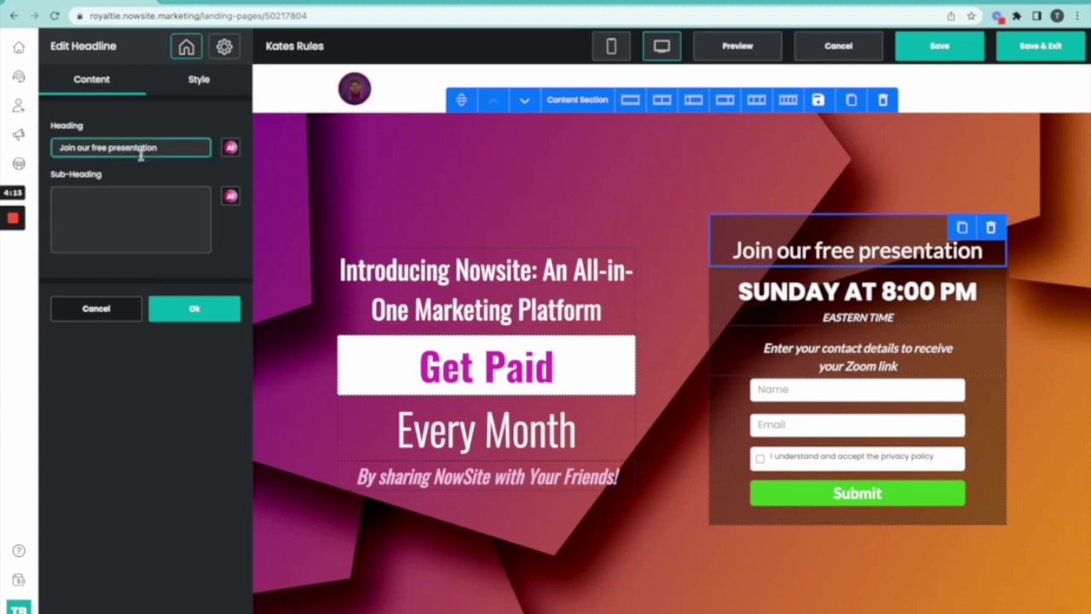
pyautogui.hotkey('ctrl', 'a')
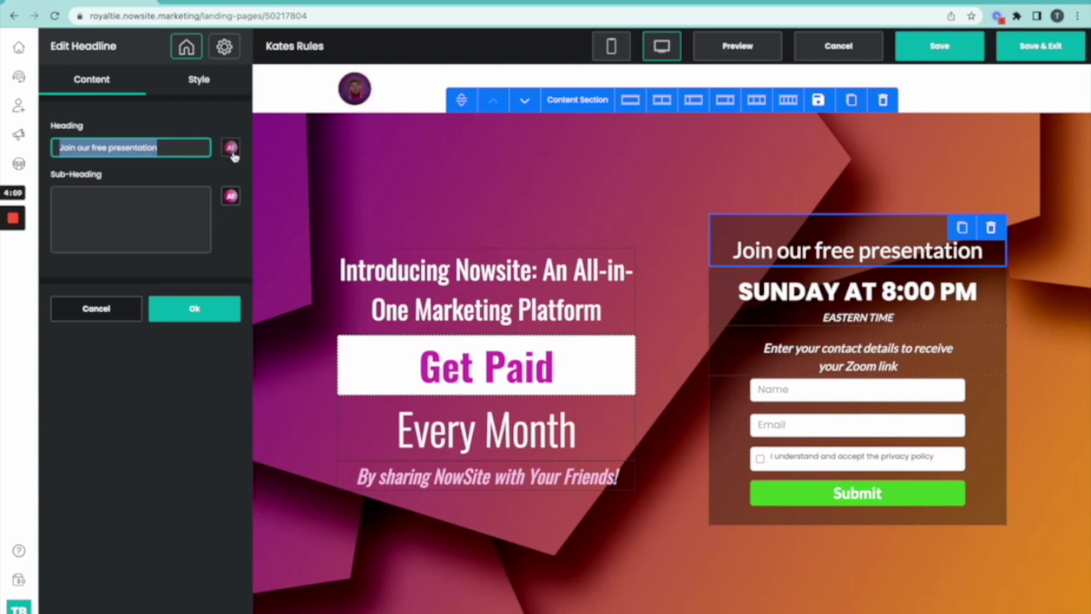
pyautogui.write('Get Star')
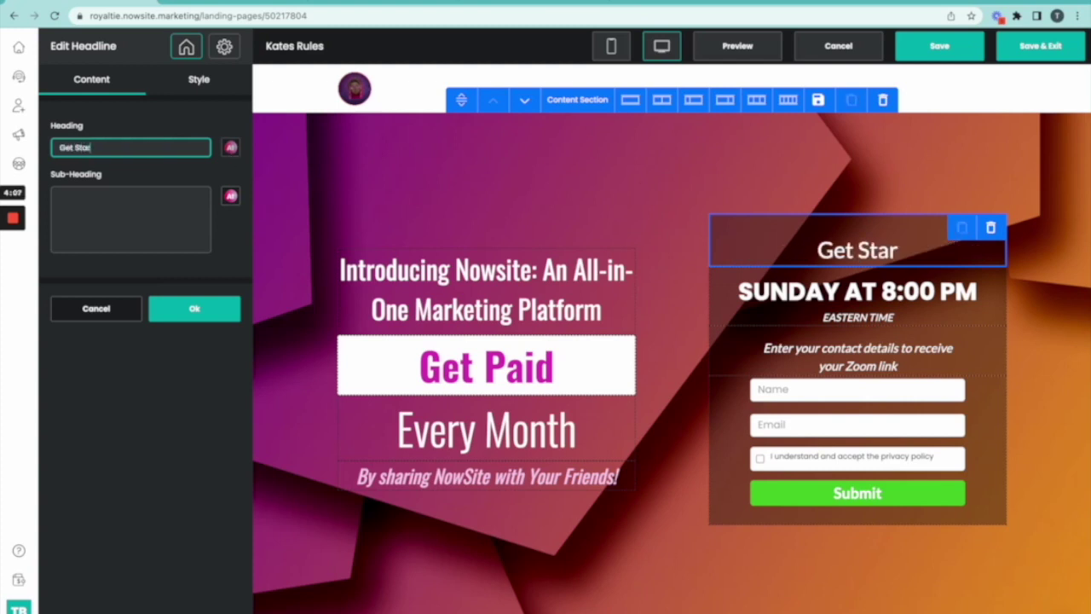
pyautogui.write('ted')
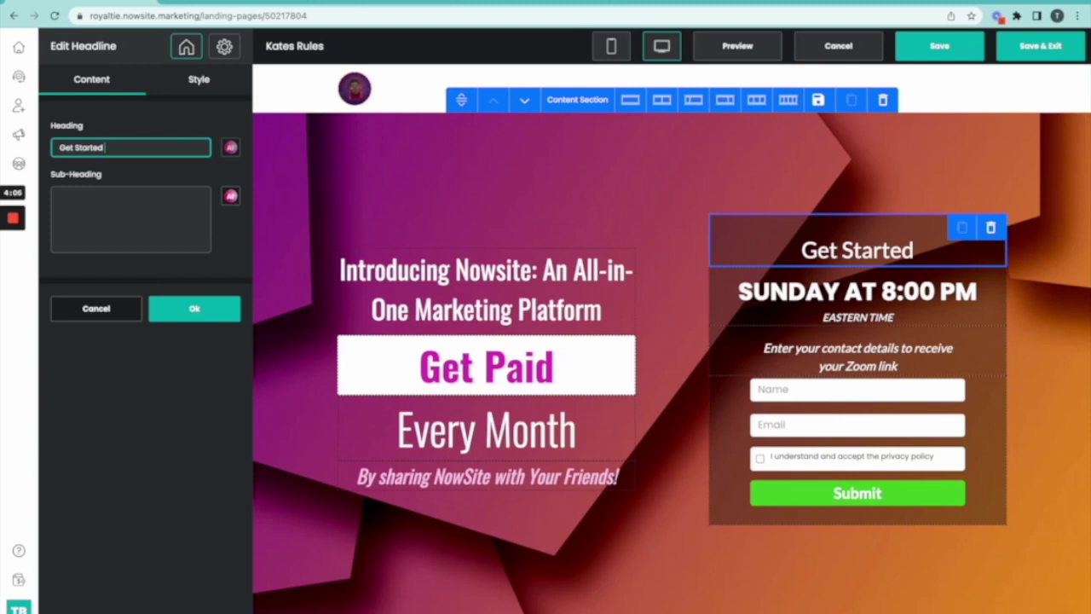
pyautogui.write(' Tod')
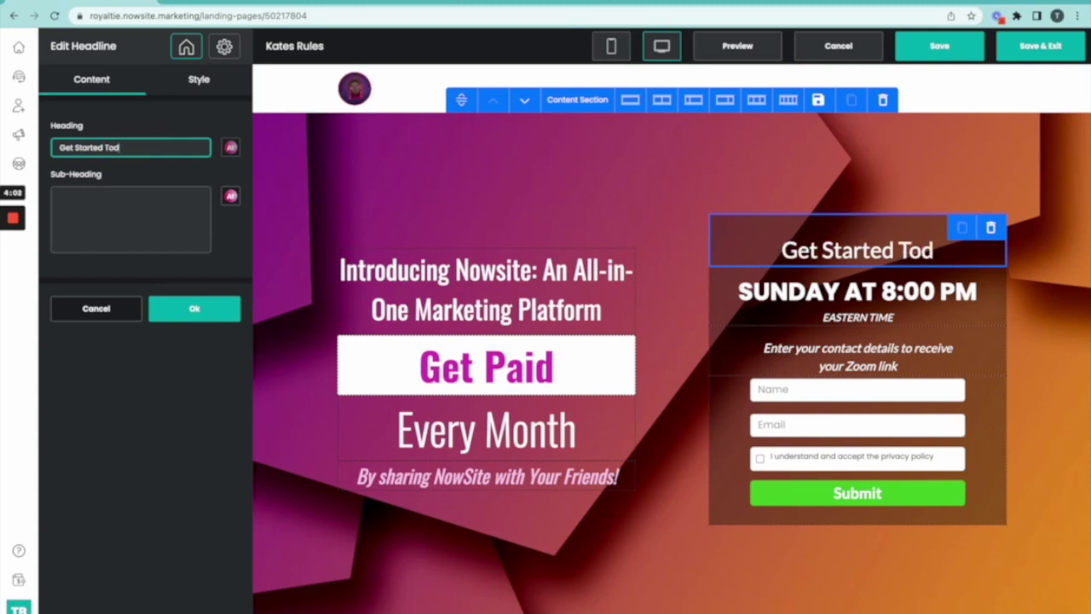
pyautogui.write('ay')
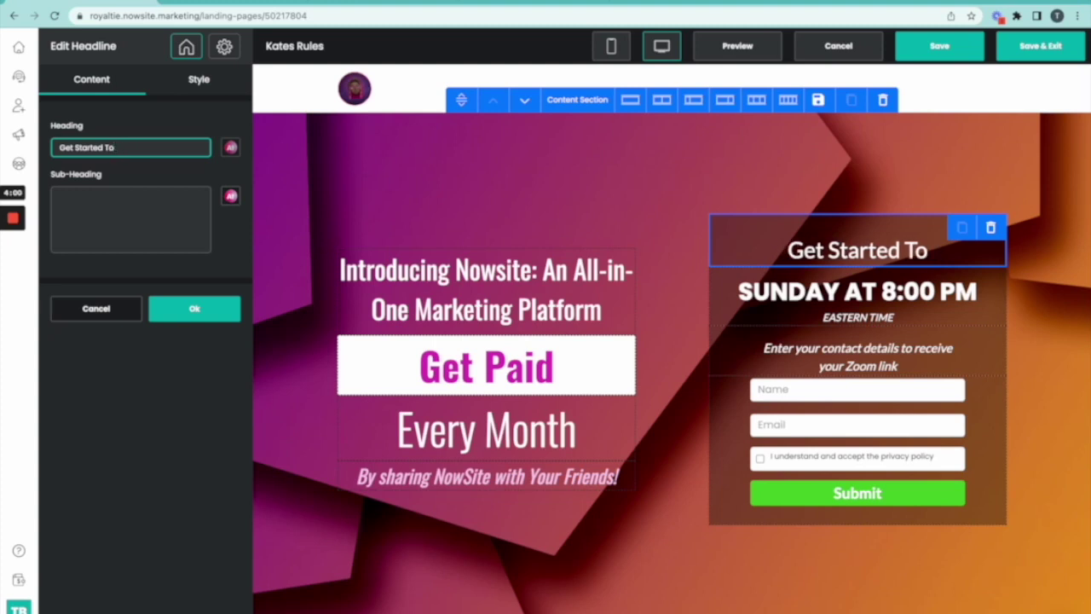
pyautogui.press('BackSpace')
pyautogui.press('BackSpace')
pyautogui.press('BackSpace')
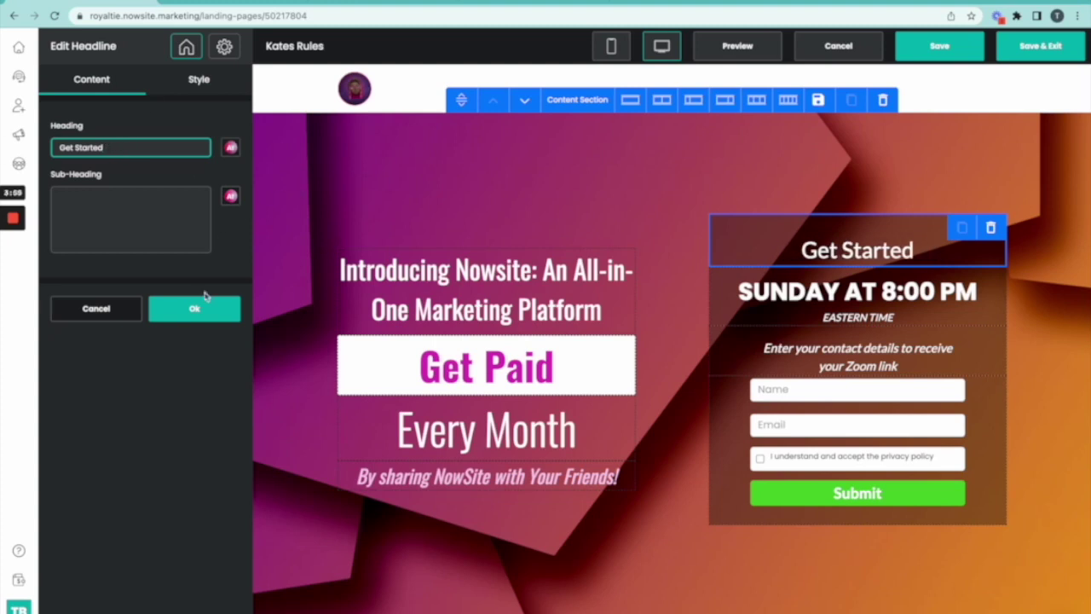
pyautogui.click(201, 310)
# - Replace the 'SUNDAY AT 8:00 PM' heading with 'Today' and delete the EASTERN TIME sub-heading
pyautogui.click(797, 286)
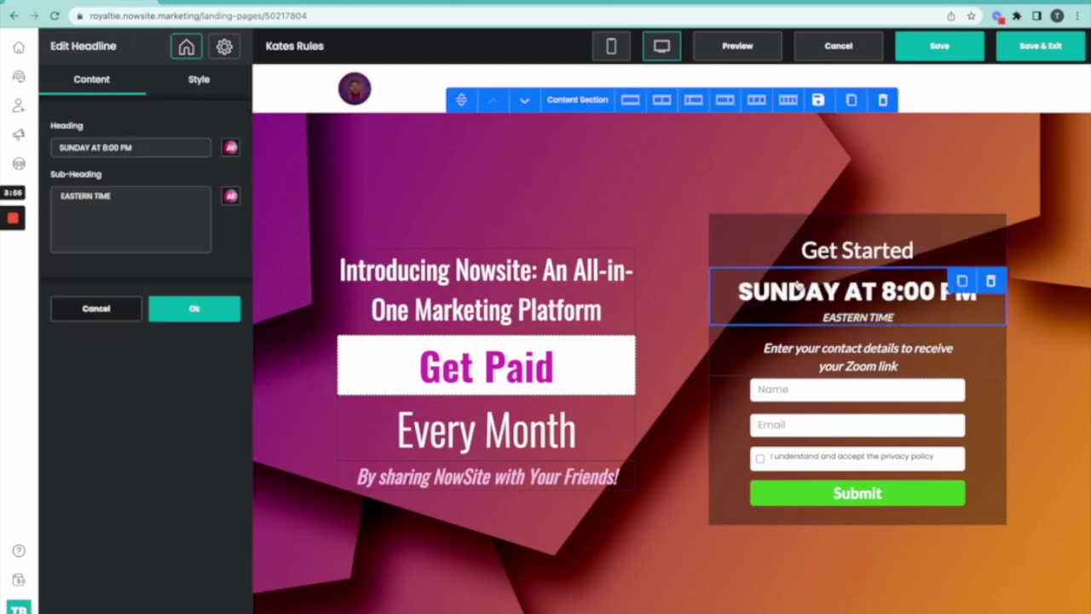
pyautogui.tripleClick(176, 152)
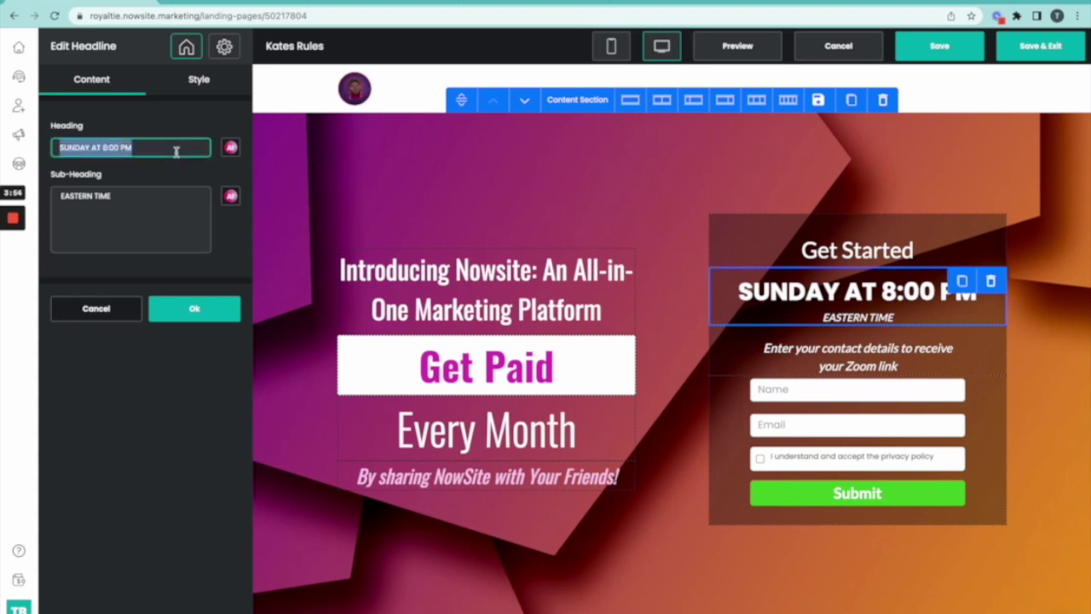
pyautogui.write('Today')
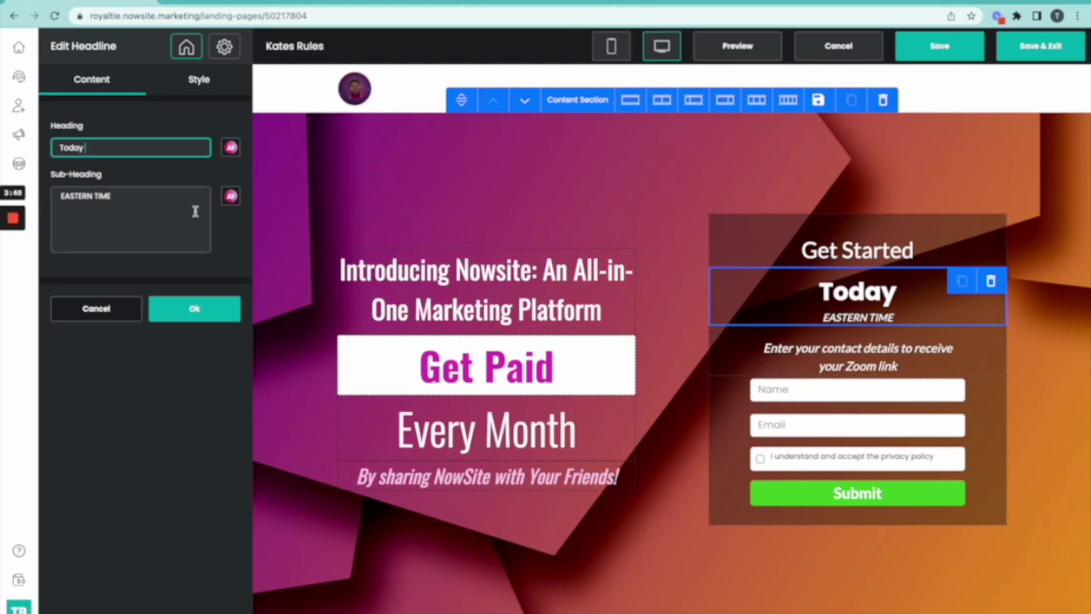
pyautogui.tripleClick(126, 195)
pyautogui.press('BackSpace')
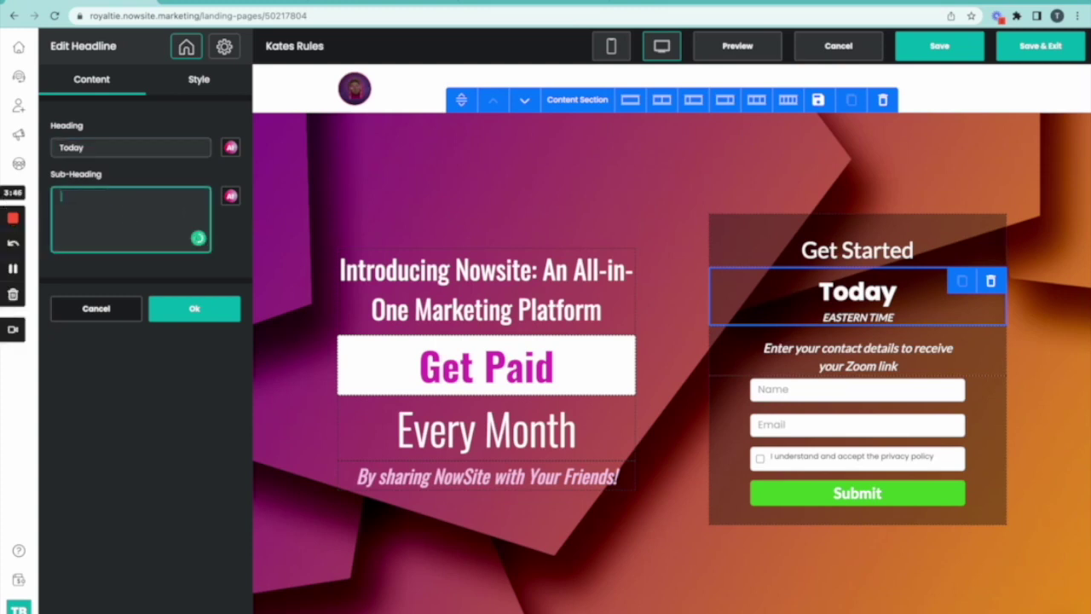
pyautogui.click(851, 347)
pyautogui.click(620, 381)
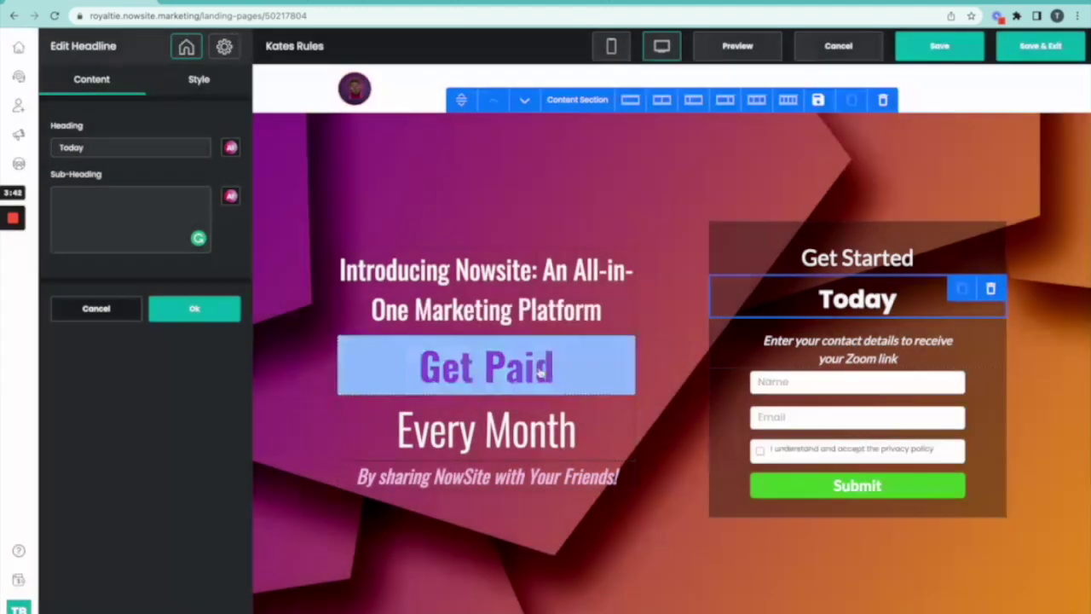
pyautogui.click(221, 313)
# - Change the contact-details line's ending from the Zoom link to 'to Learn How'
pyautogui.click(908, 340)
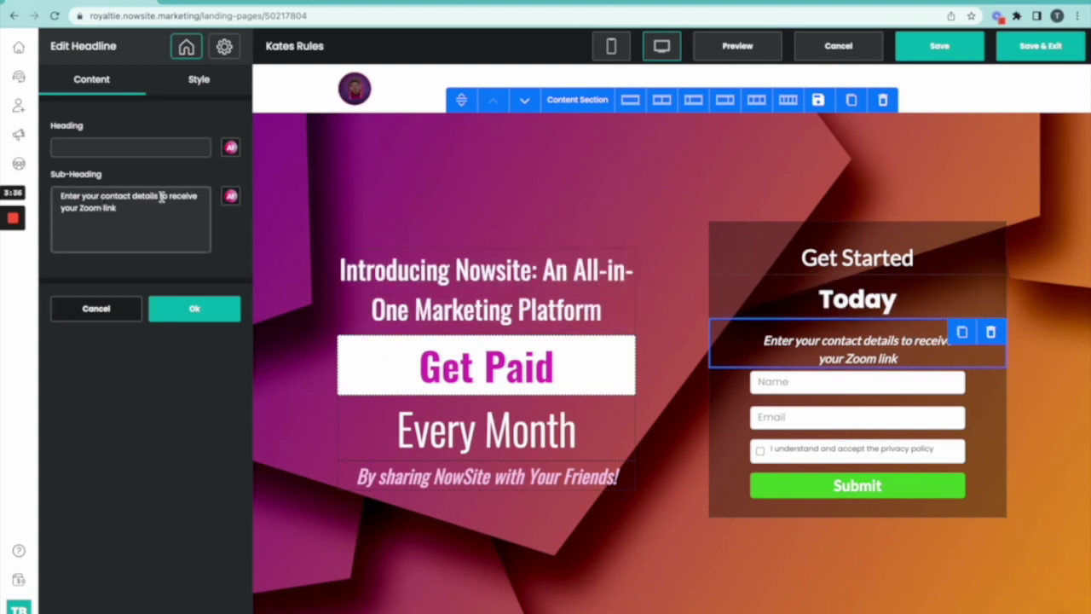
pyautogui.moveTo(161, 197); pyautogui.dragTo(185, 204)
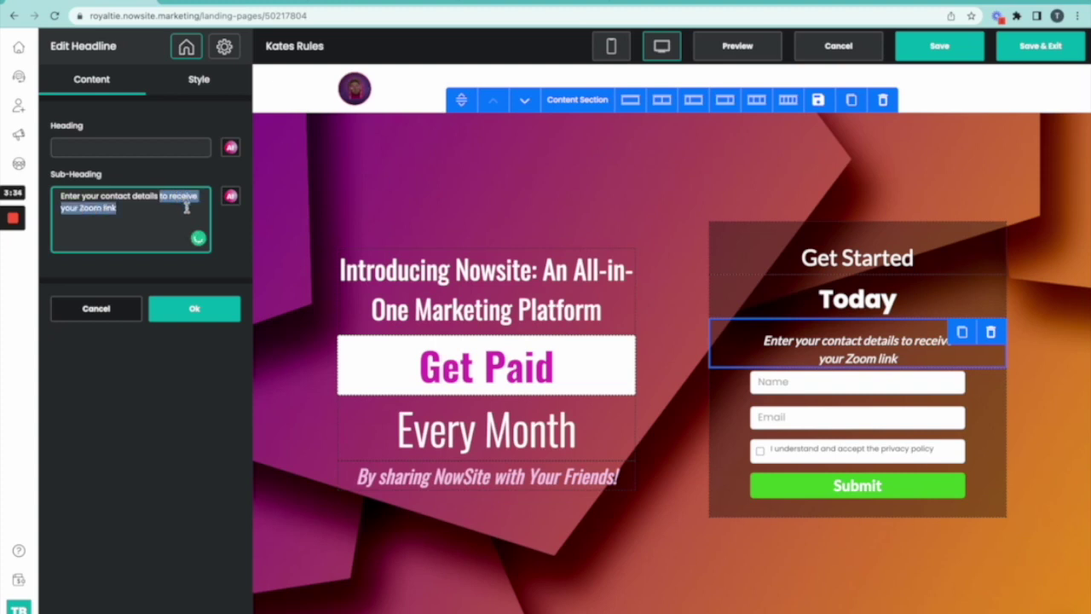
pyautogui.press('BackSpace')
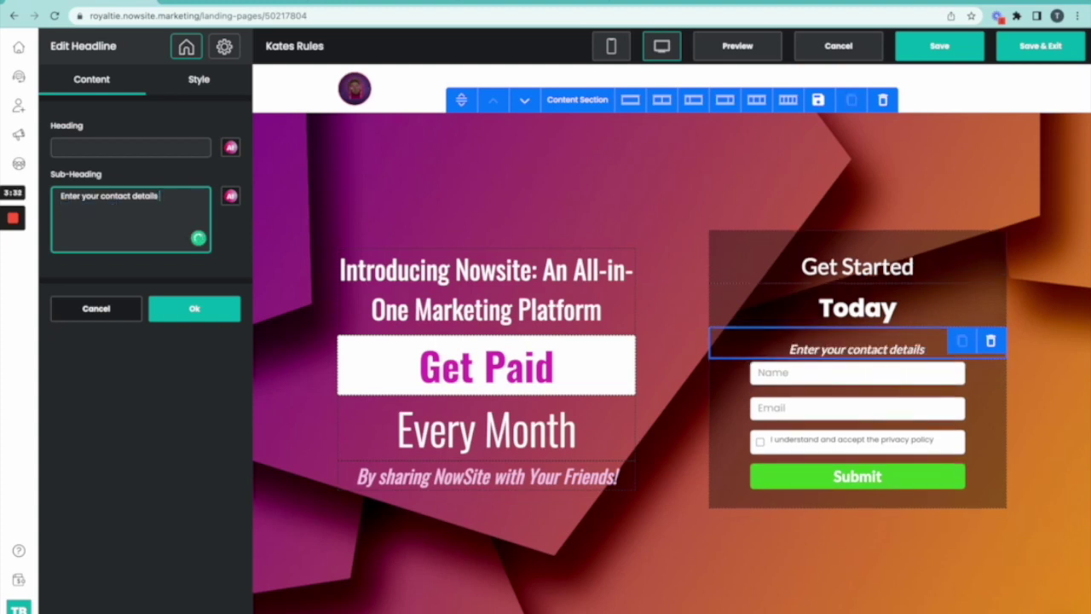
pyautogui.write('to')
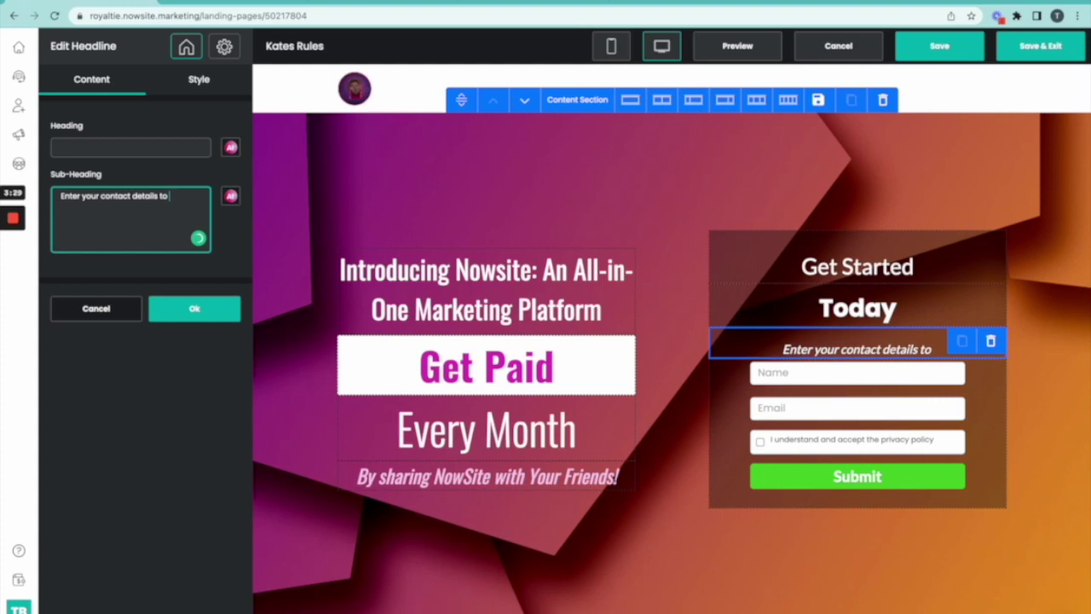
pyautogui.write(' Le')
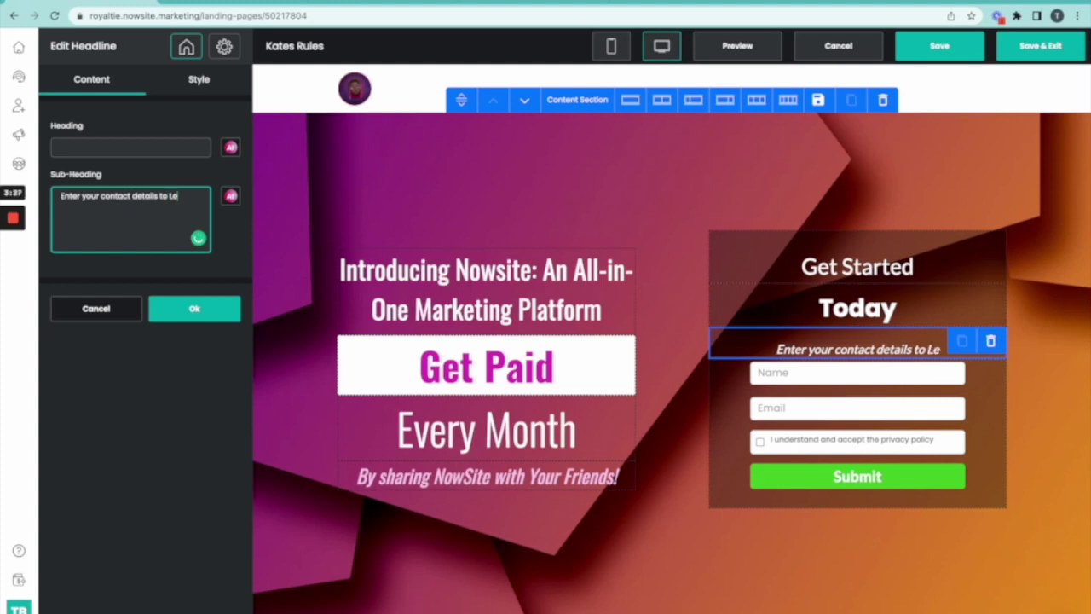
pyautogui.write('arn How')
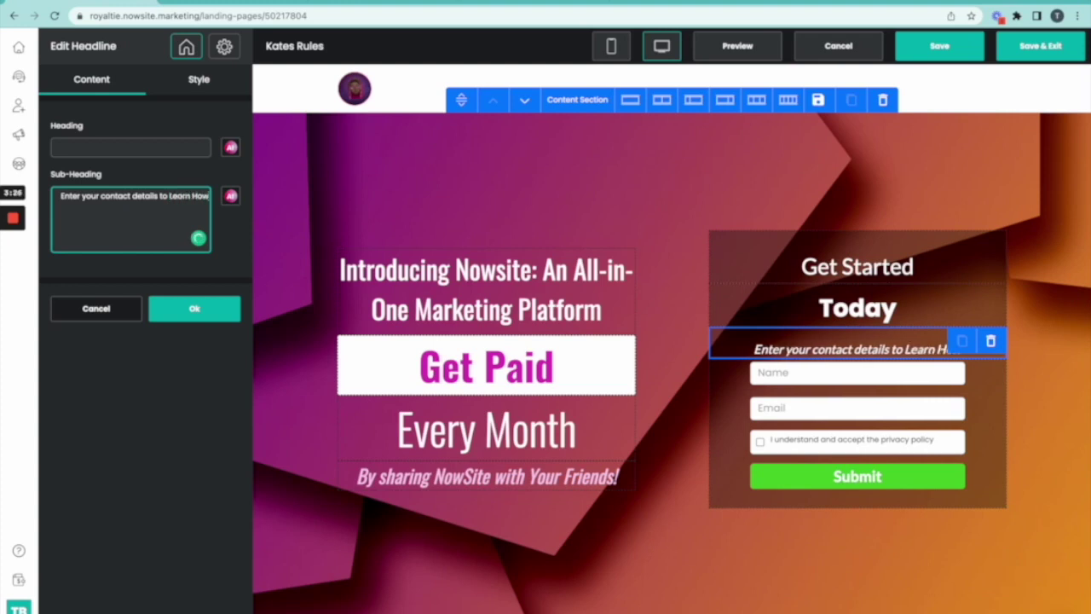
pyautogui.click(173, 309)
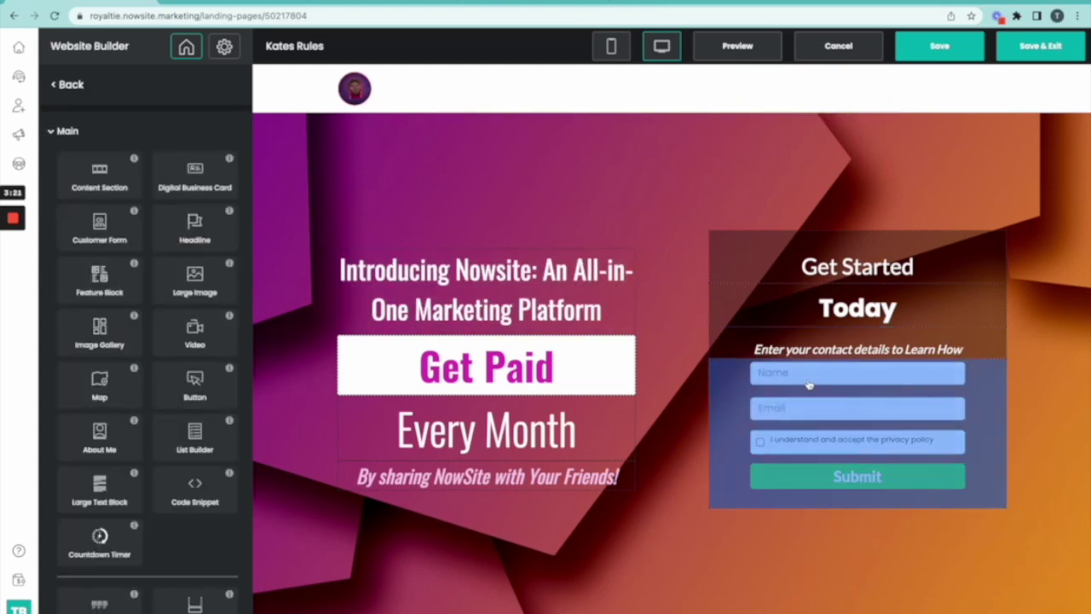
# - Add a Phone field to the signup contact form
pyautogui.click(809, 385)
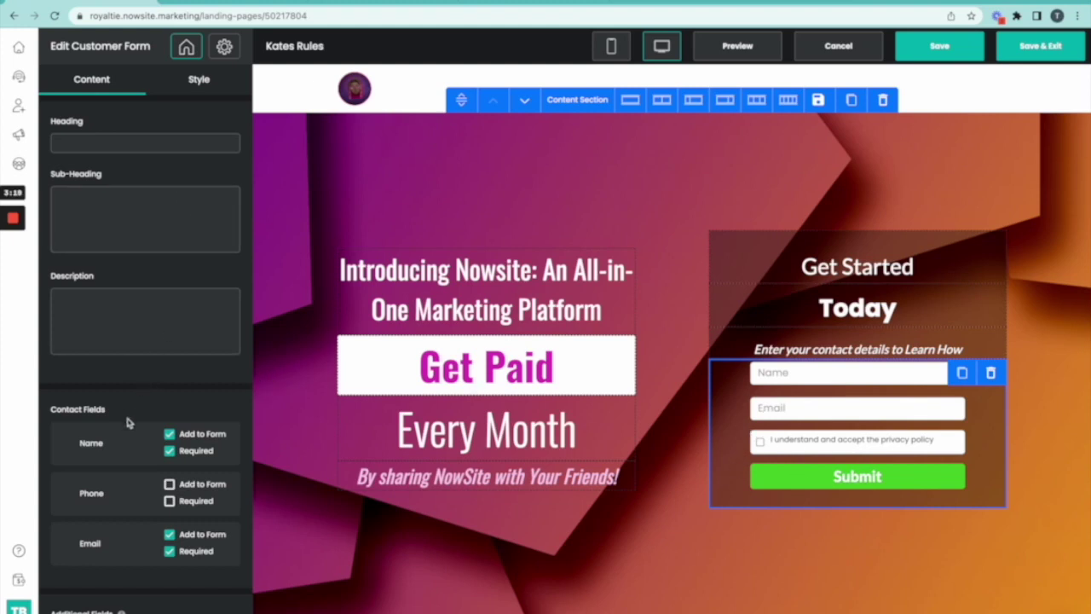
pyautogui.scroll(-3, 127, 422)
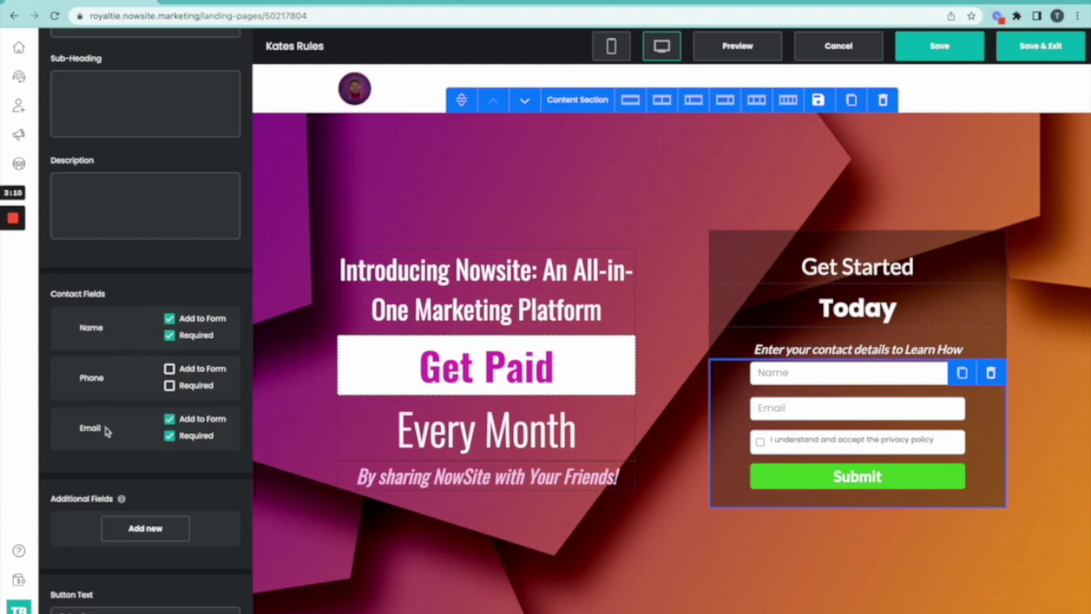
pyautogui.click(170, 369)
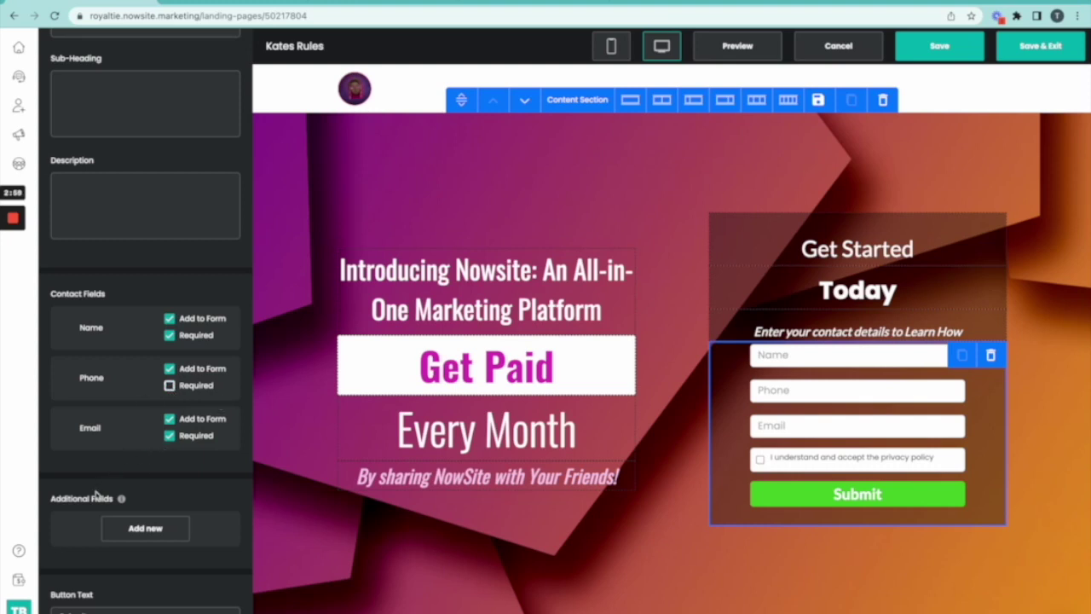
# - Relabel the form's submit button from 'Submit' to 'Take Me To NowSite!'
pyautogui.scroll(-3, 180, 503)
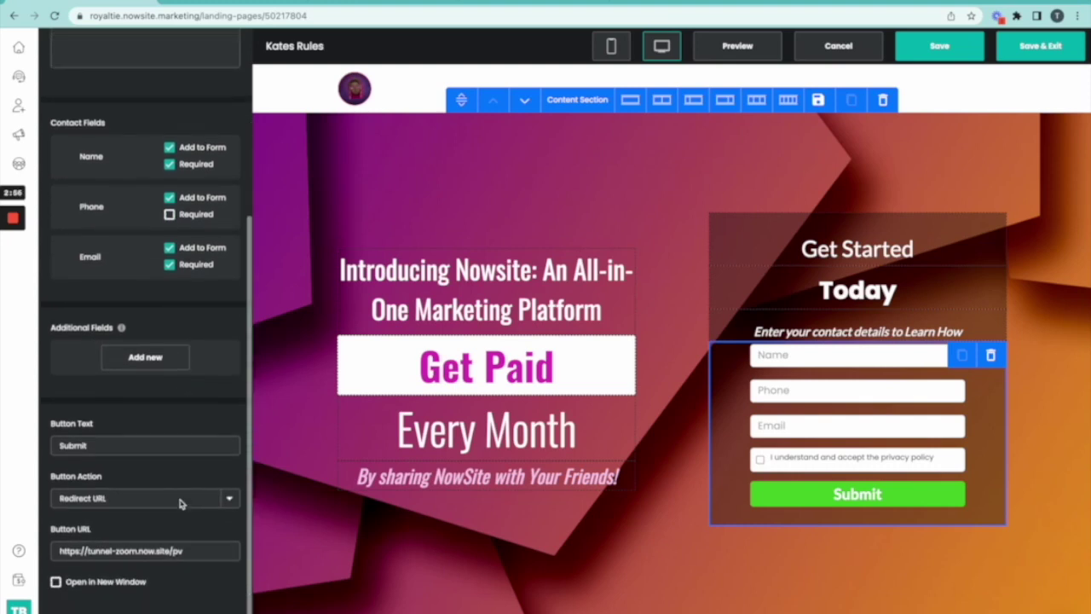
pyautogui.scroll(-1, 180, 504)
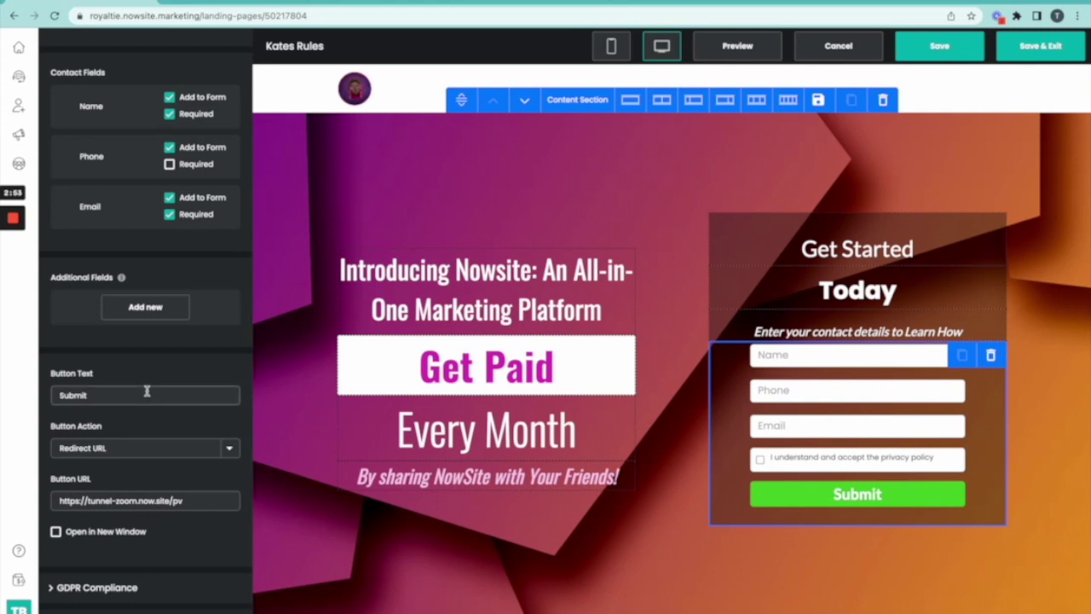
pyautogui.click(157, 389)
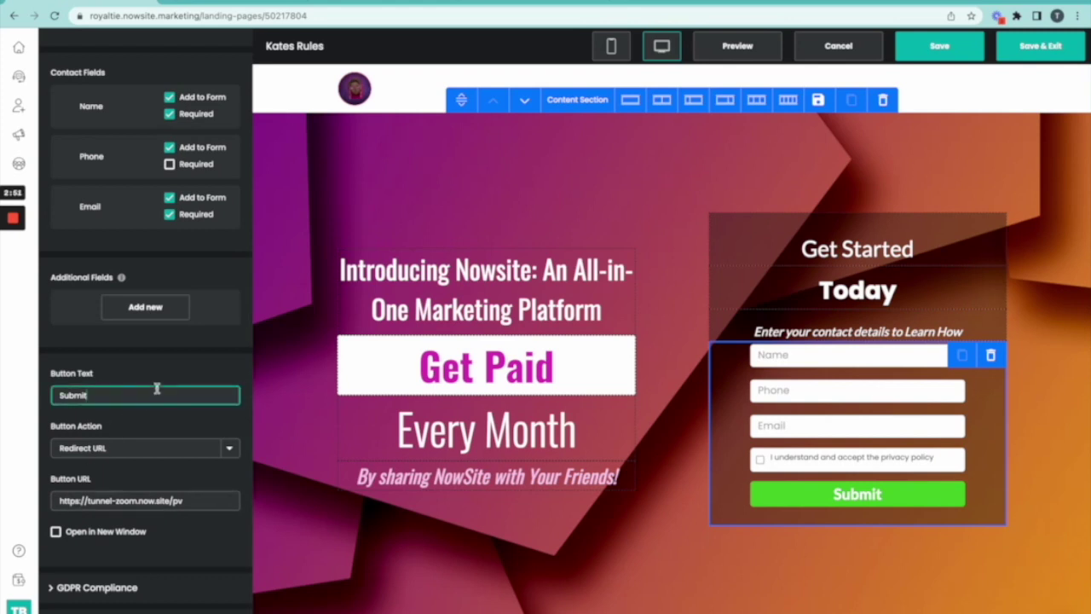
pyautogui.doubleClick(157, 388)
pyautogui.write('Take')
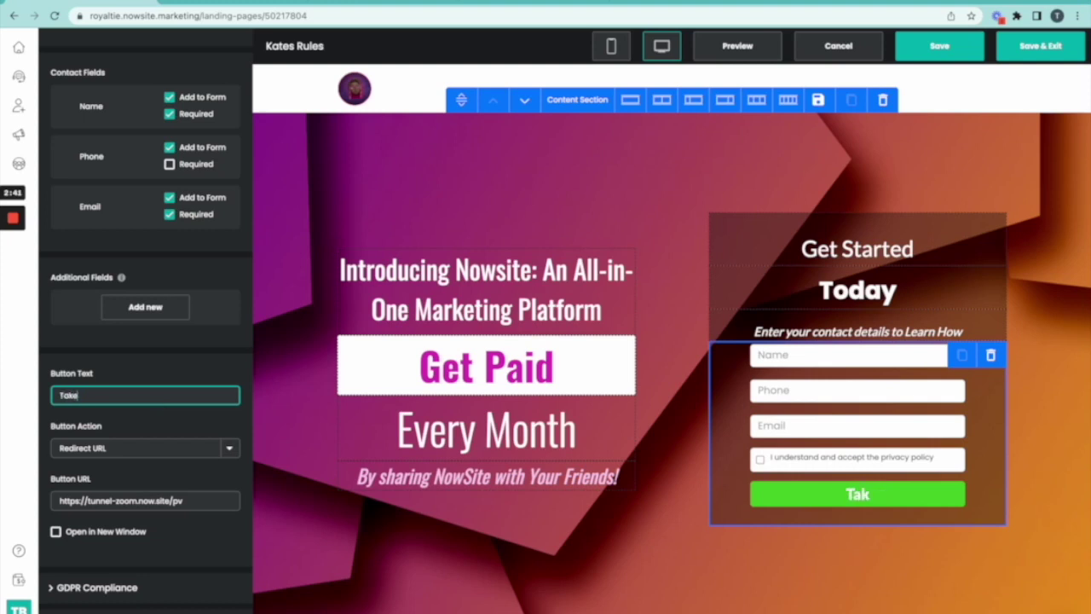
pyautogui.write(' Me T')
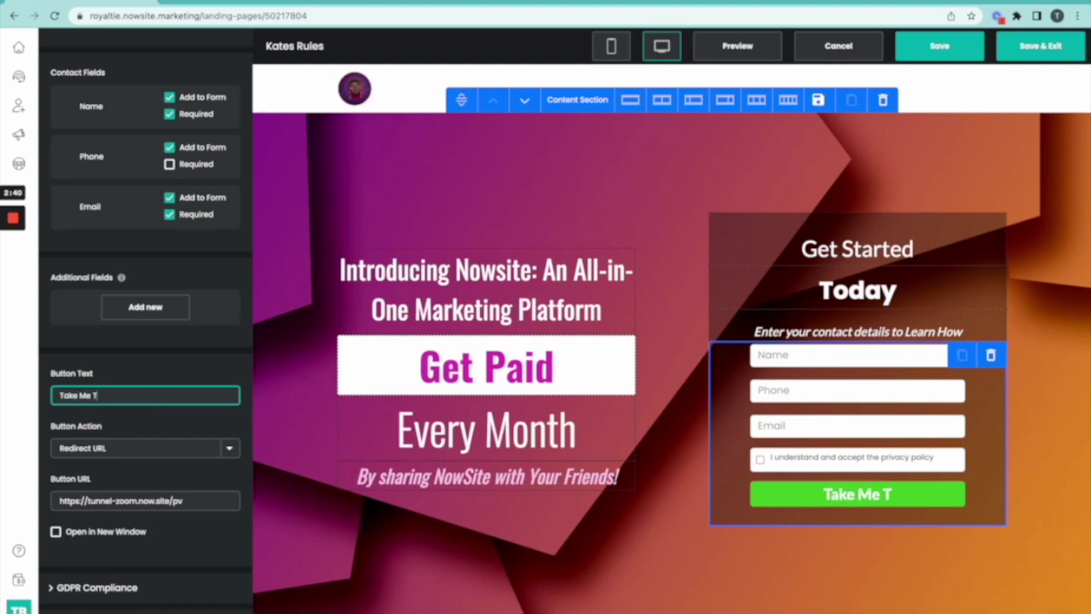
pyautogui.write('o NowS')
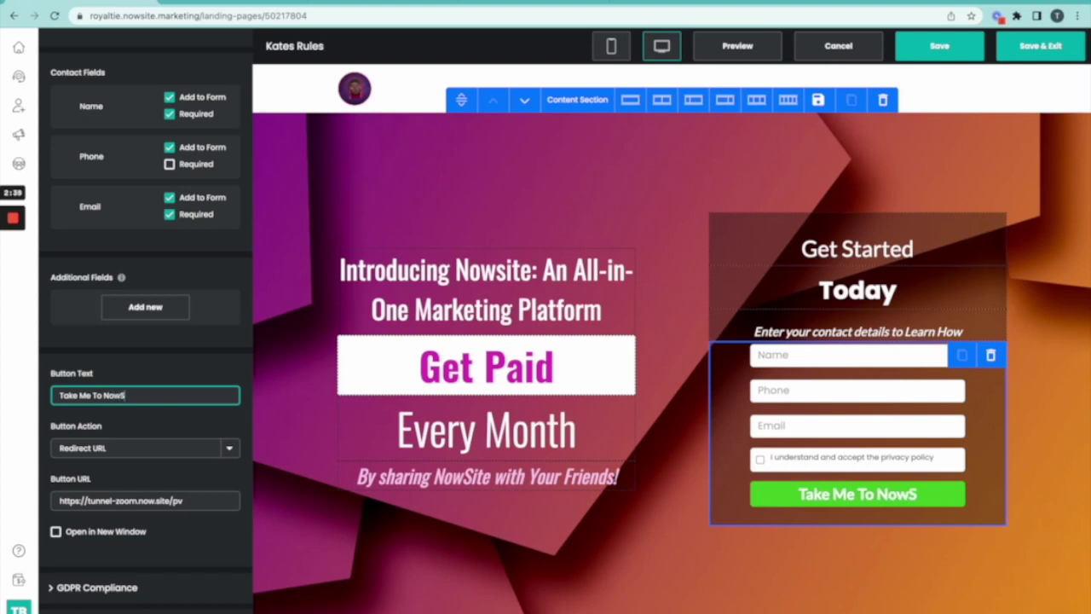
pyautogui.write('ite!')
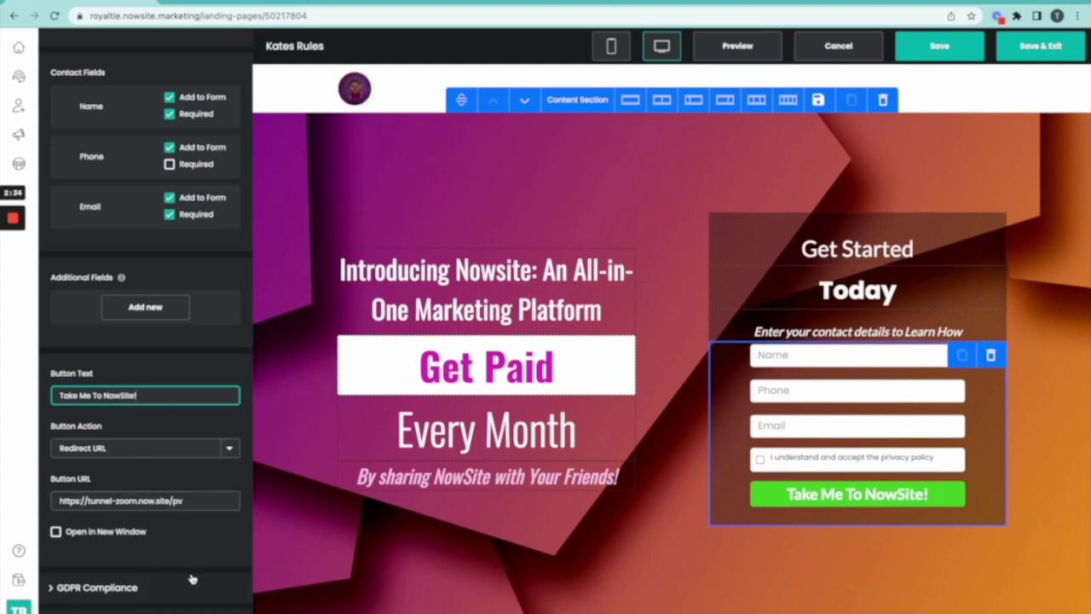
pyautogui.click(58, 589)
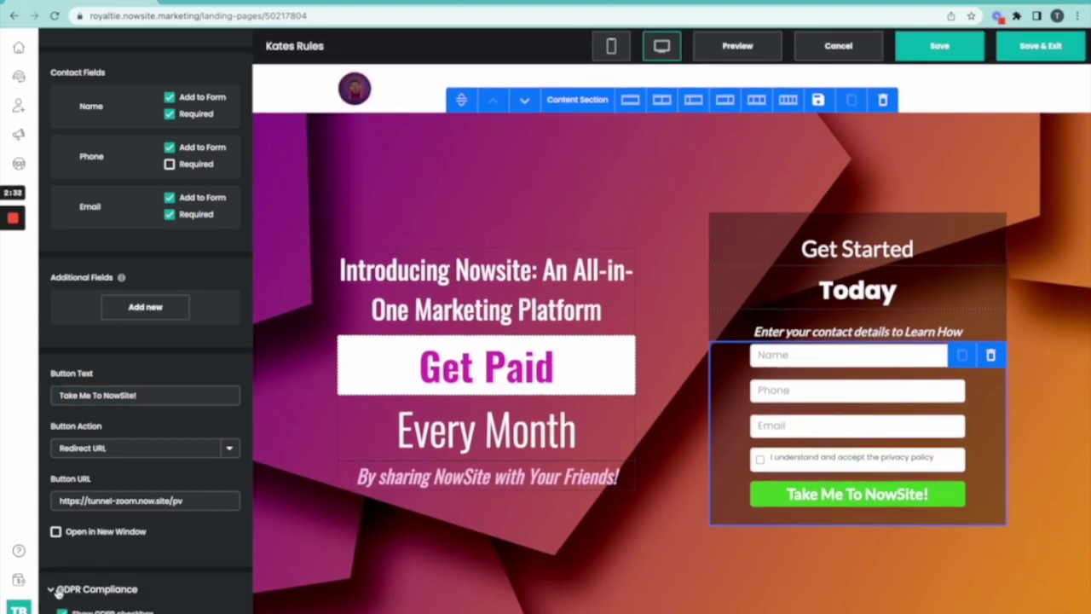
pyautogui.scroll(-3, 144, 581)
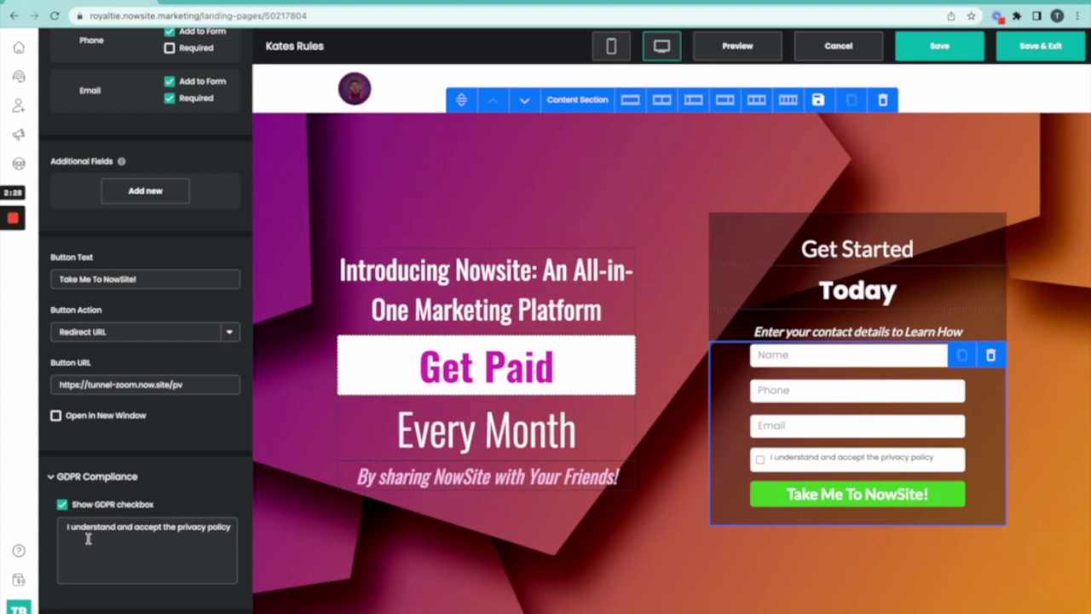
pyautogui.press('Escape')
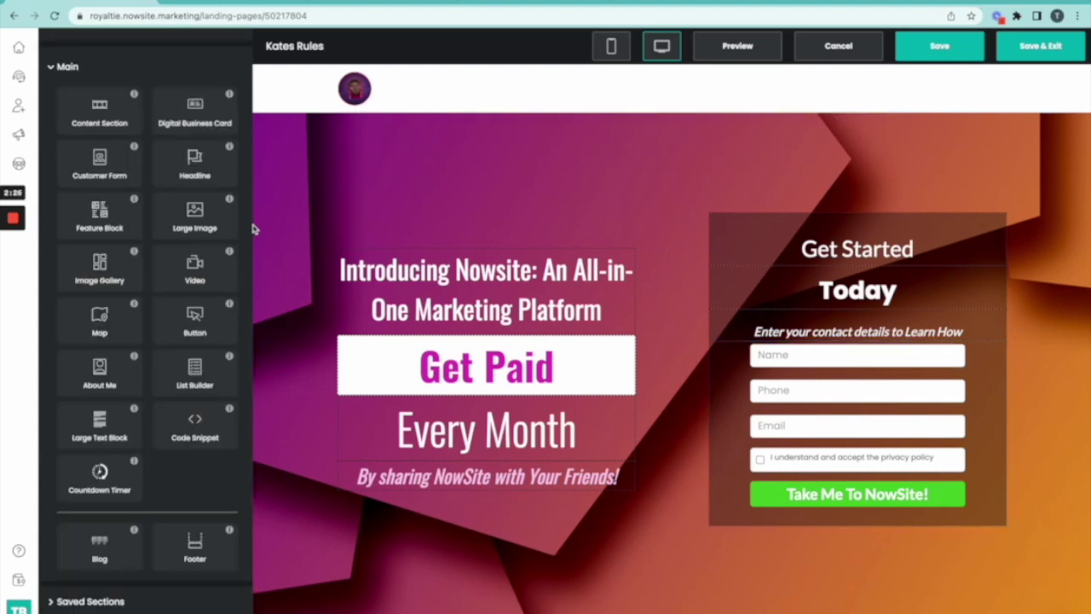
pyautogui.click(771, 447)
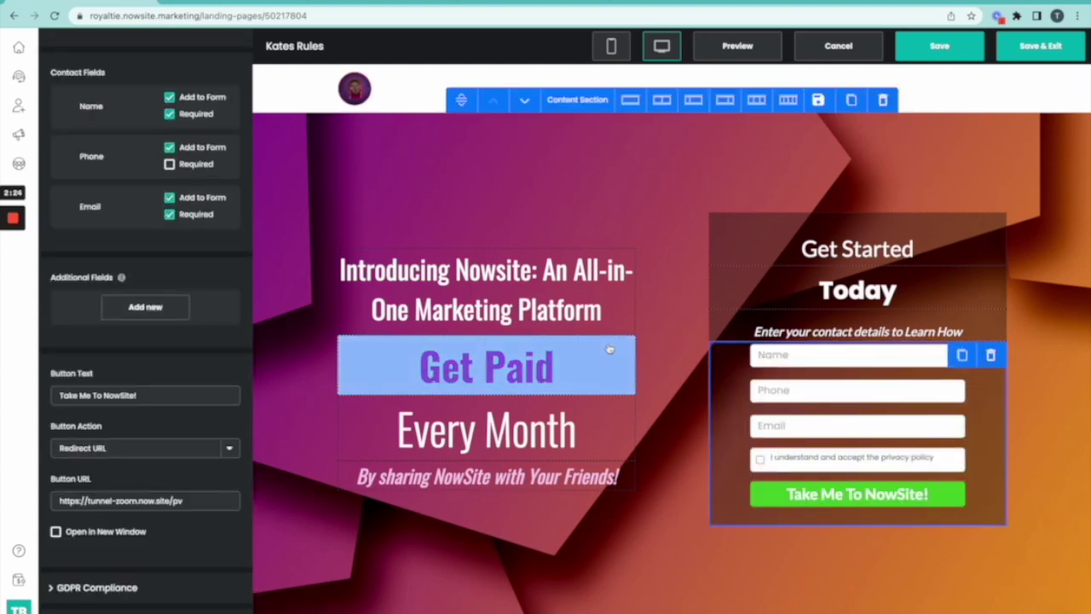
pyautogui.scroll(3, 124, 324)
pyautogui.scroll(4, 111, 290)
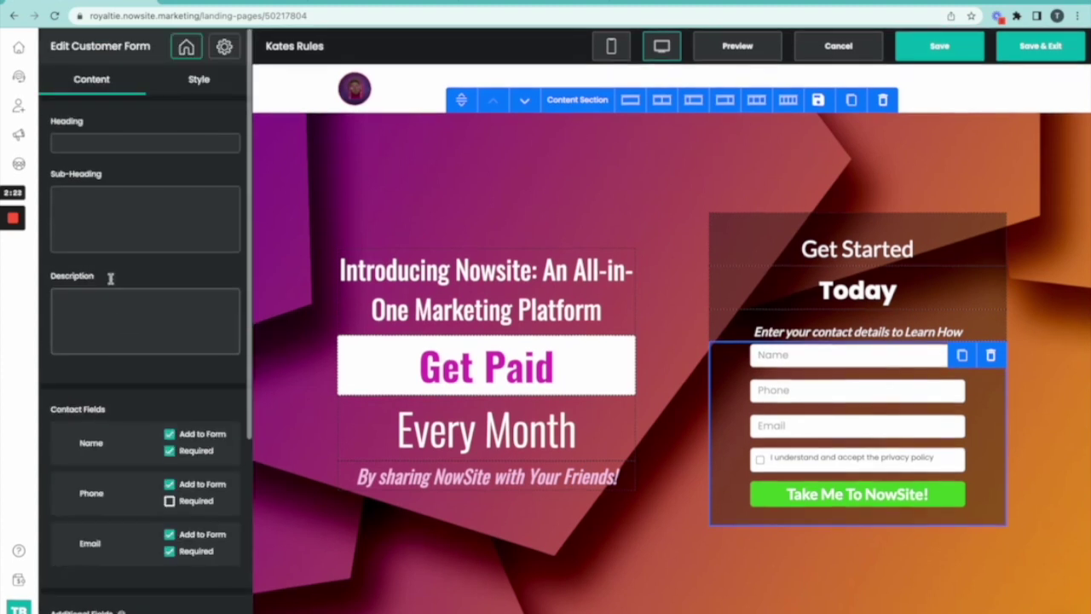
# - Recolour the 'Take Me To NowSite!' button magenta to match the 'Get Paid' headline
pyautogui.click(201, 81)
pyautogui.click(68, 227)
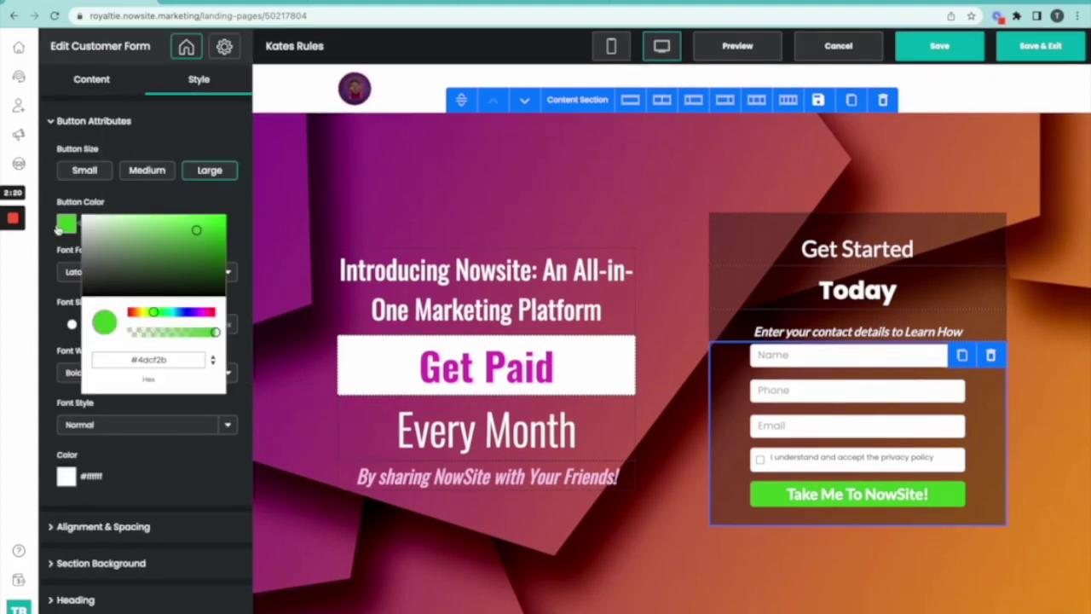
pyautogui.click(202, 313)
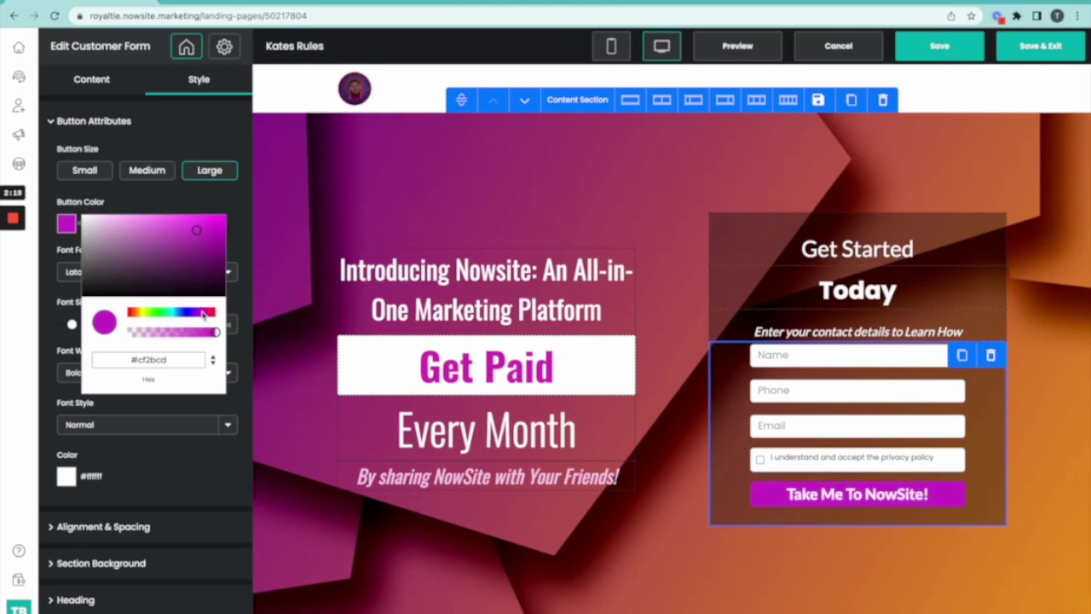
pyautogui.moveTo(202, 315); pyautogui.dragTo(199, 316)
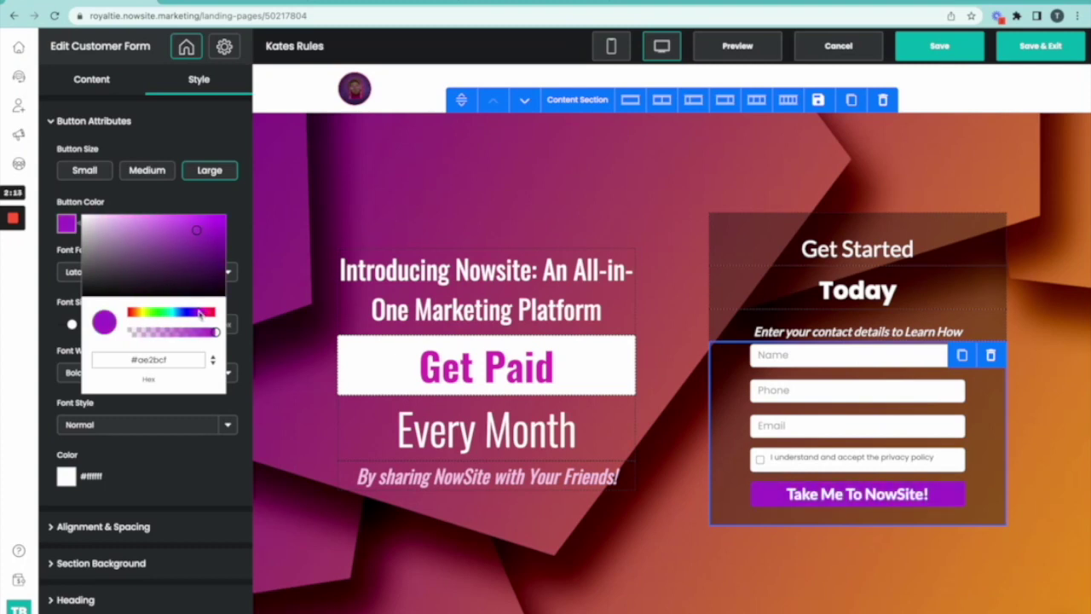
pyautogui.moveTo(201, 314); pyautogui.dragTo(205, 313)
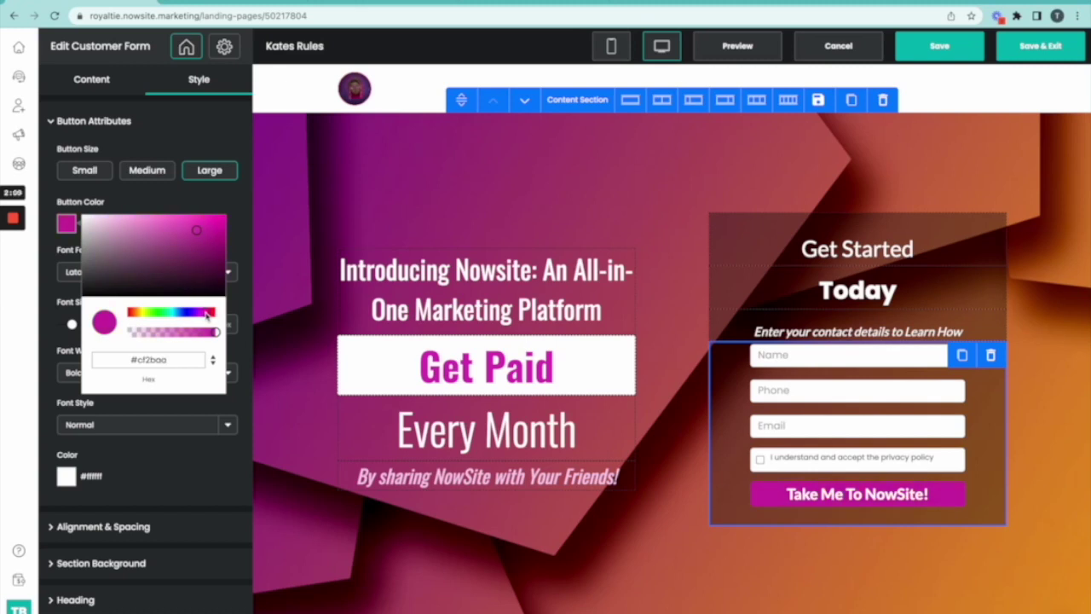
pyautogui.click(243, 195)
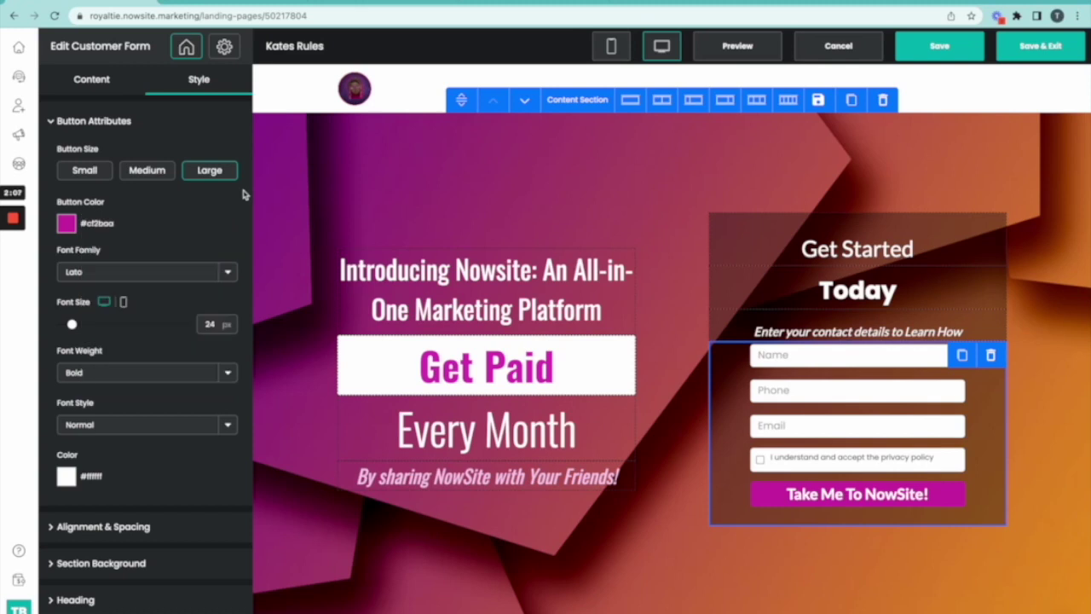
pyautogui.scroll(-3, 198, 451)
pyautogui.press('Escape')
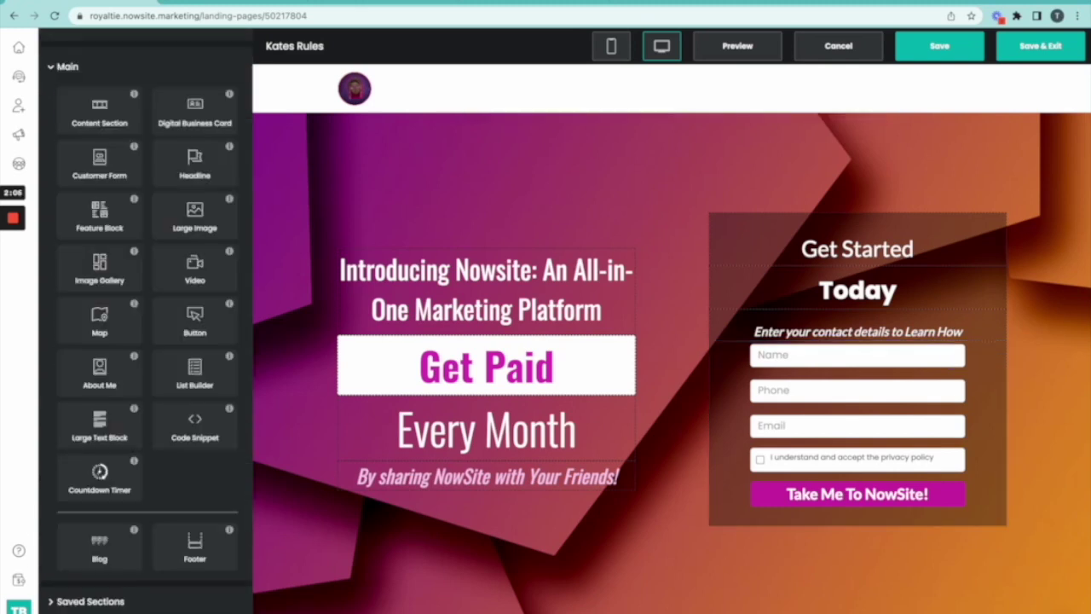
pyautogui.scroll(-5, 883, 337)
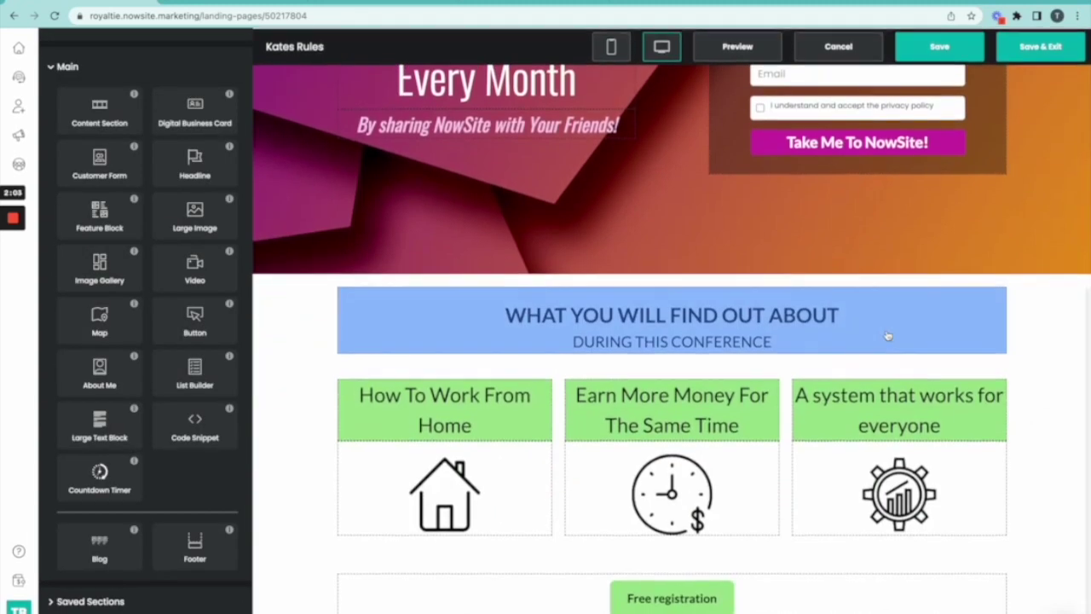
pyautogui.scroll(2, 888, 335)
pyautogui.scroll(3, 774, 390)
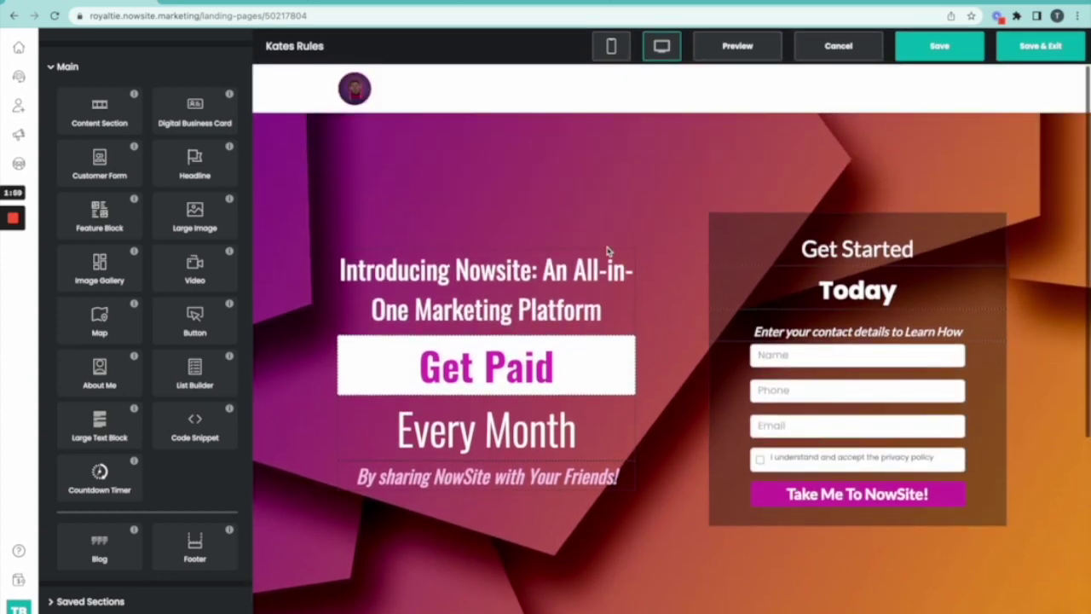
# - Save the Kates Rules page edits, then select the 'What You Will Find Out About' section
pyautogui.click(938, 48)
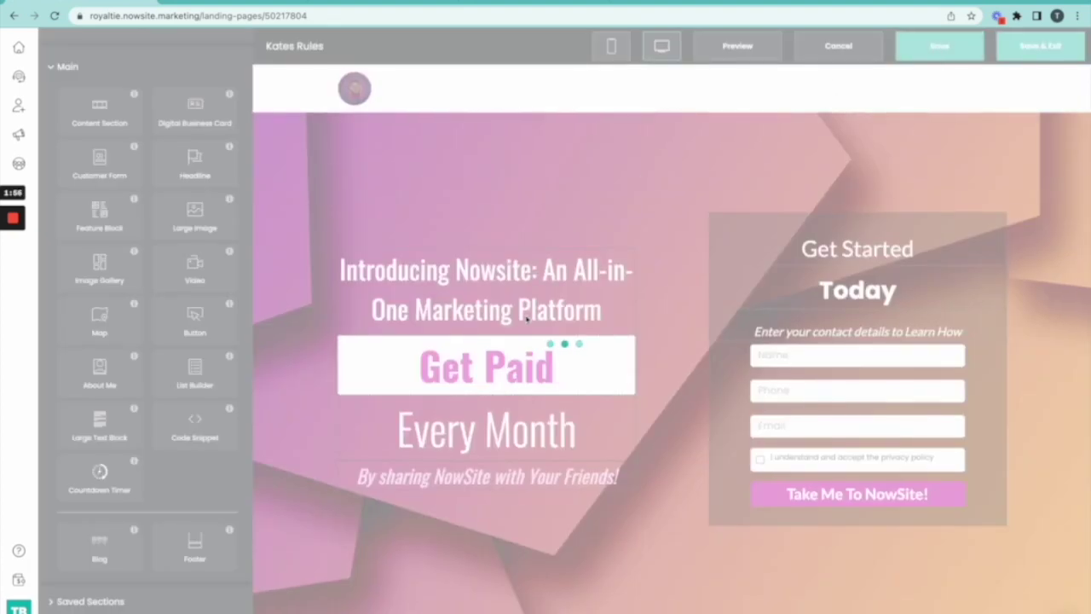
pyautogui.scroll(-2, 526, 319)
pyautogui.scroll(-2, 527, 321)
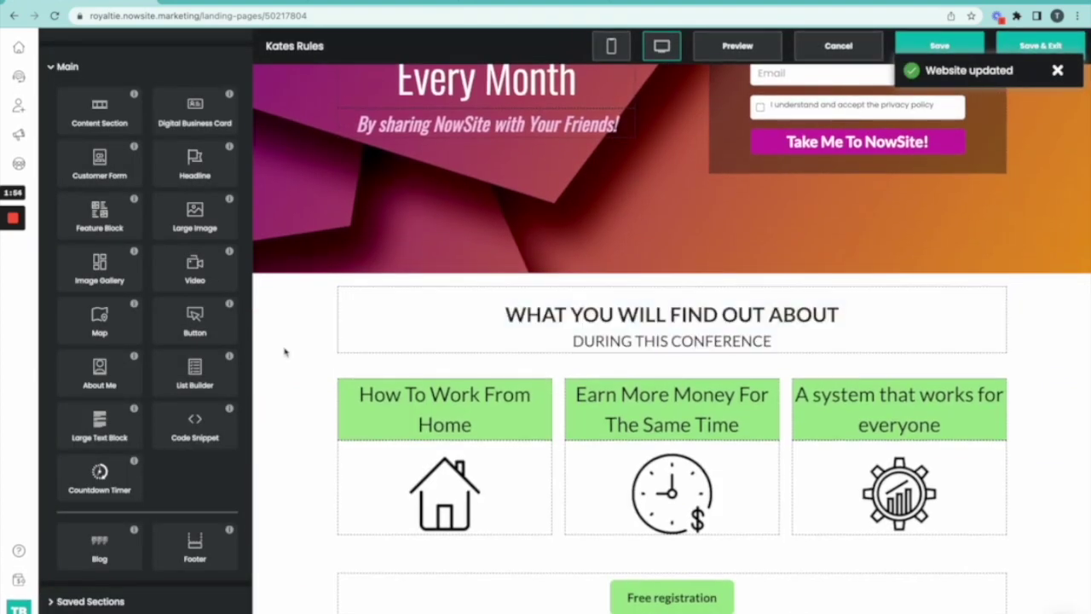
pyautogui.click(297, 348)
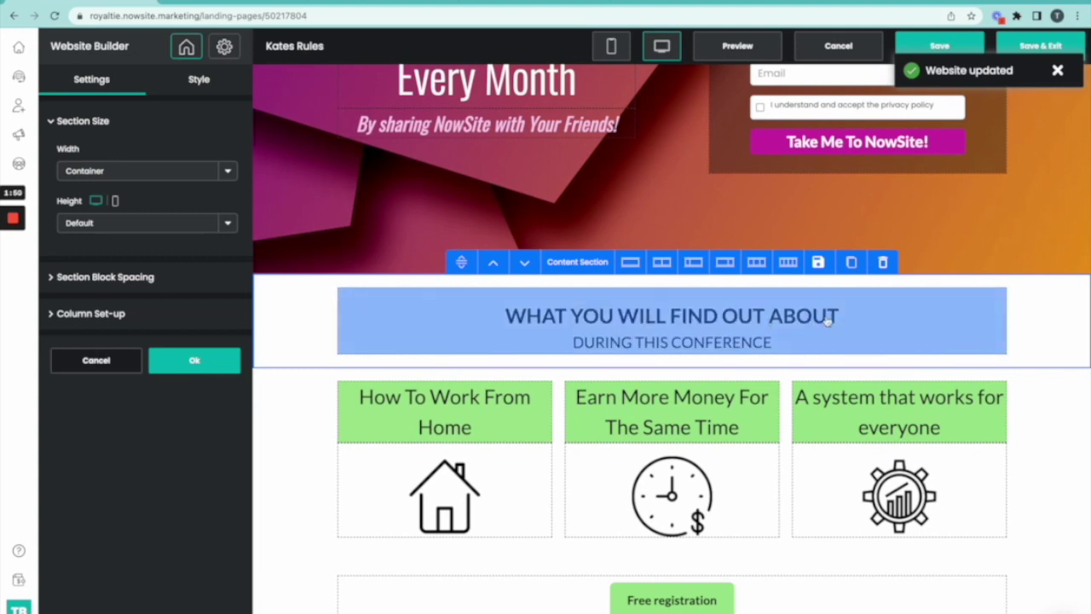
# - Delete the 'What You Will Find Out About' heading, three-column feature and Free registration sections
pyautogui.click(883, 264)
pyautogui.click(615, 374)
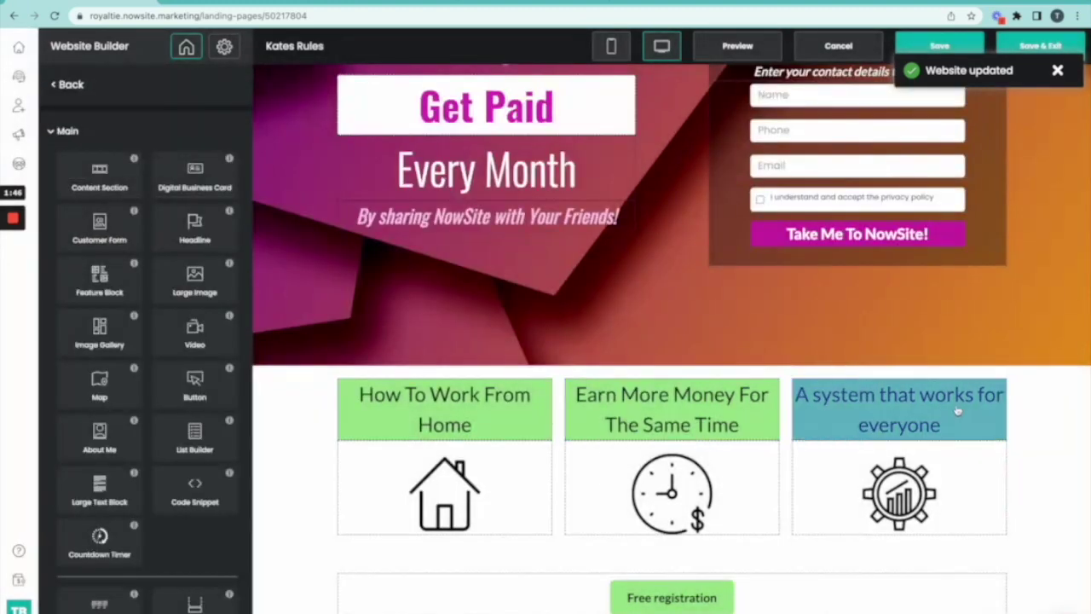
pyautogui.click(1041, 429)
pyautogui.click(884, 352)
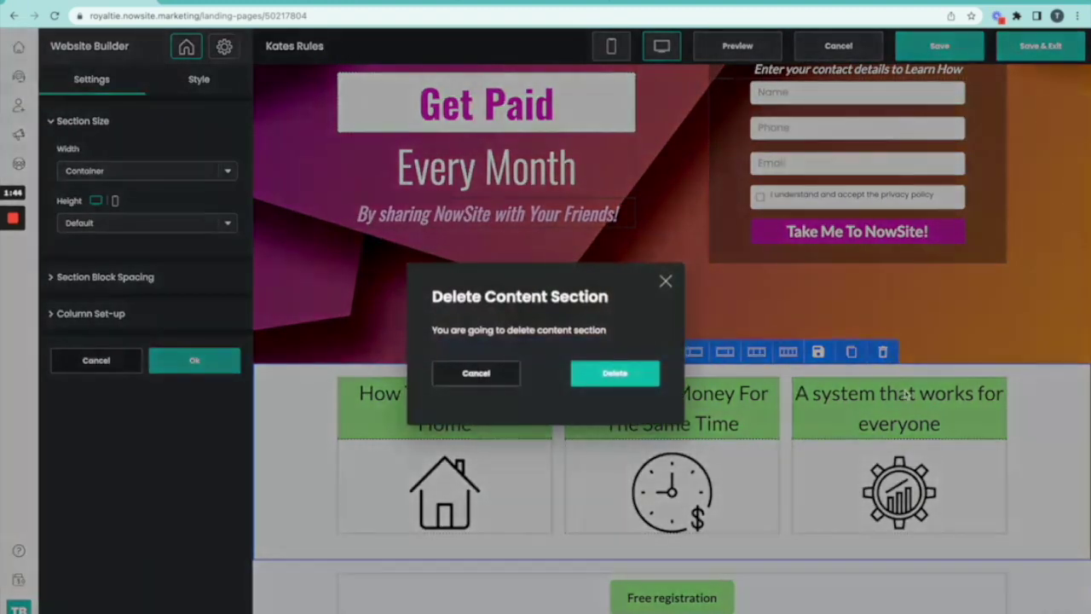
pyautogui.click(615, 363)
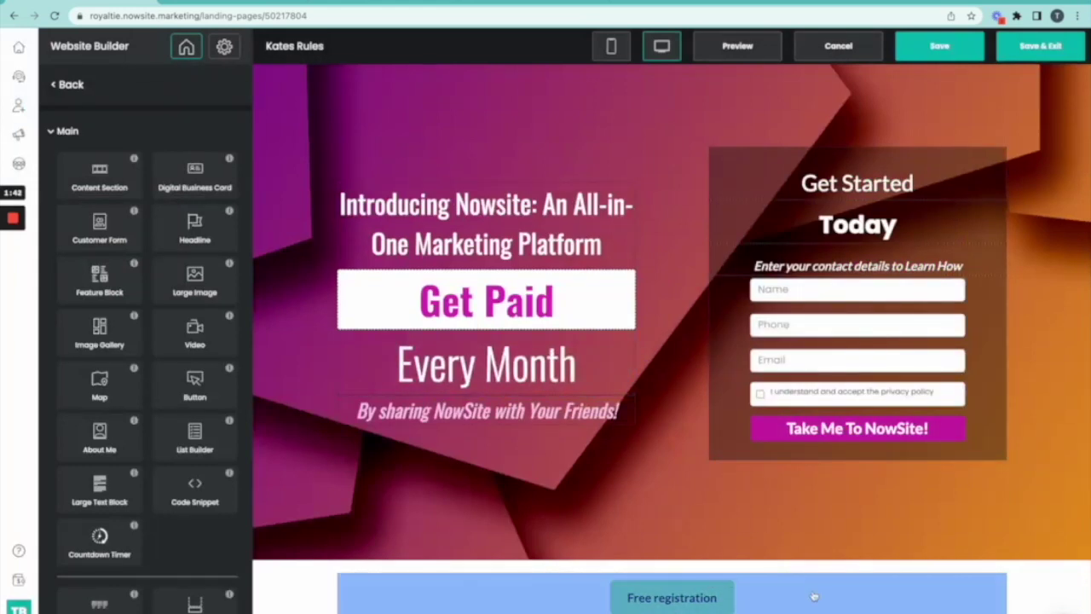
pyautogui.click(811, 583)
pyautogui.click(883, 547)
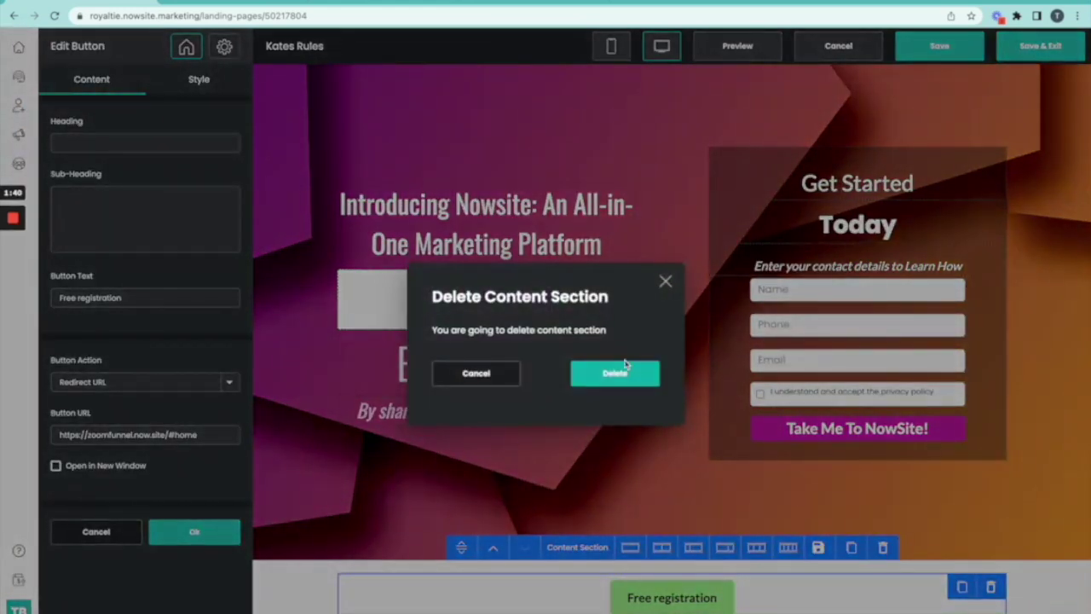
pyautogui.click(626, 376)
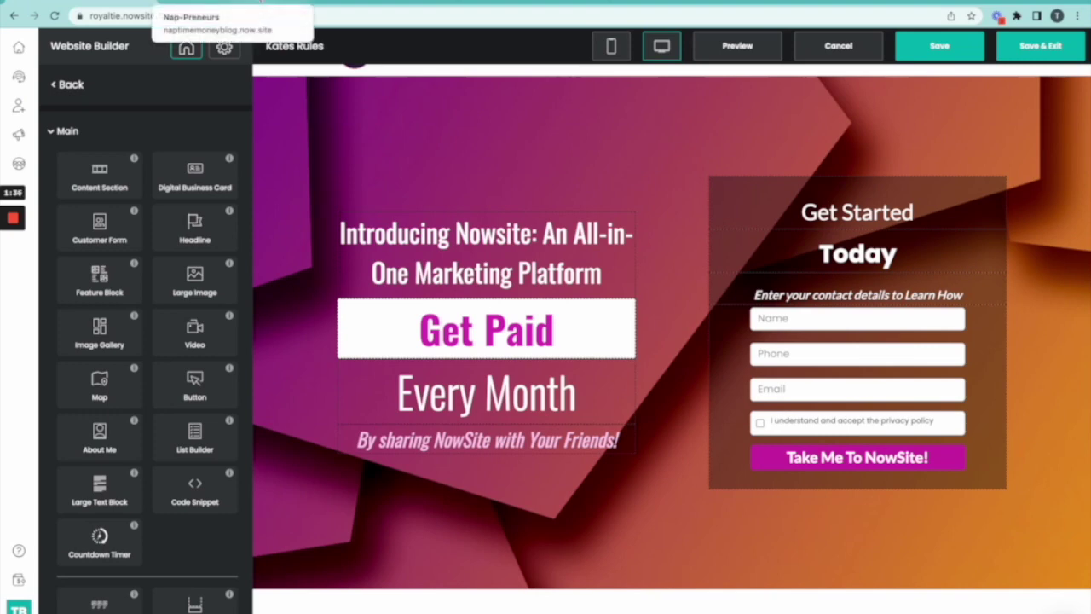
# - Check the Videos on feb2023.now.site in the other tab, then close it and return to the editor
pyautogui.click(271, 4)
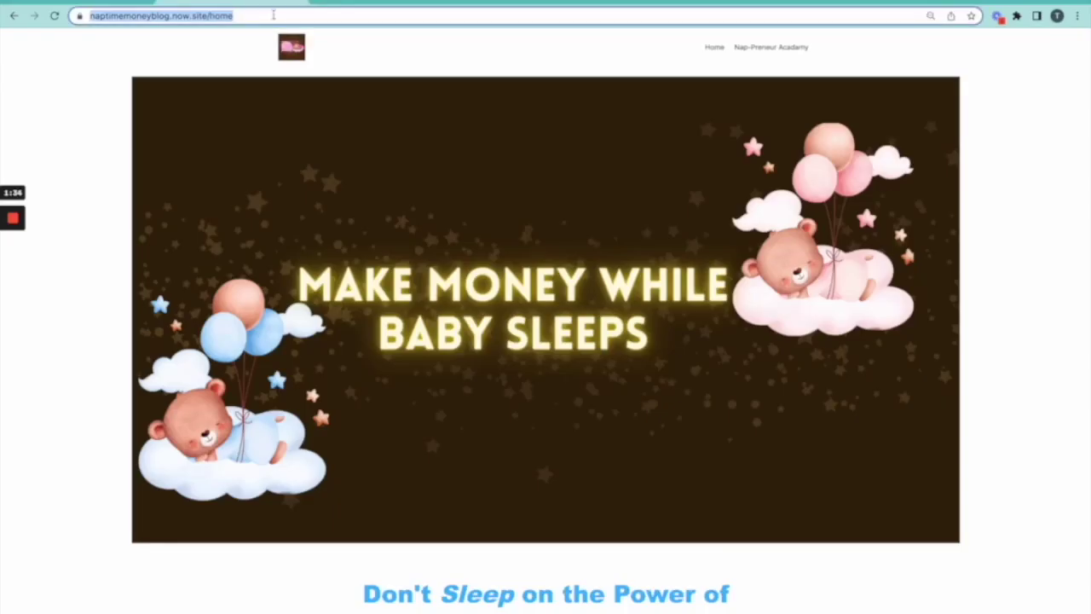
pyautogui.write('feb')
pyautogui.press('Return')
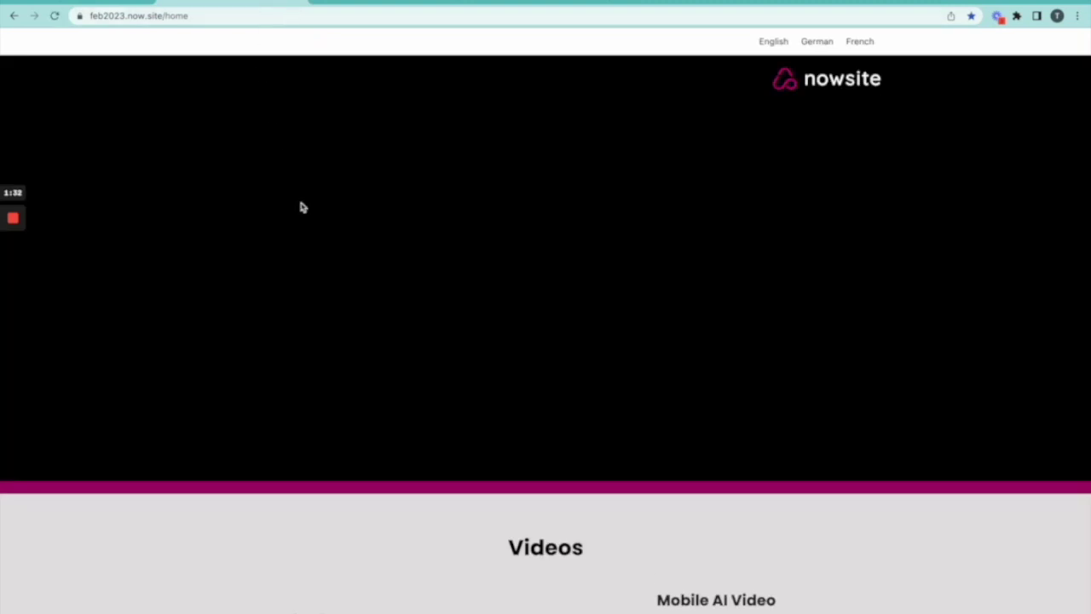
pyautogui.scroll(-1, 492, 410)
pyautogui.scroll(-2, 477, 407)
pyautogui.scroll(-1, 469, 408)
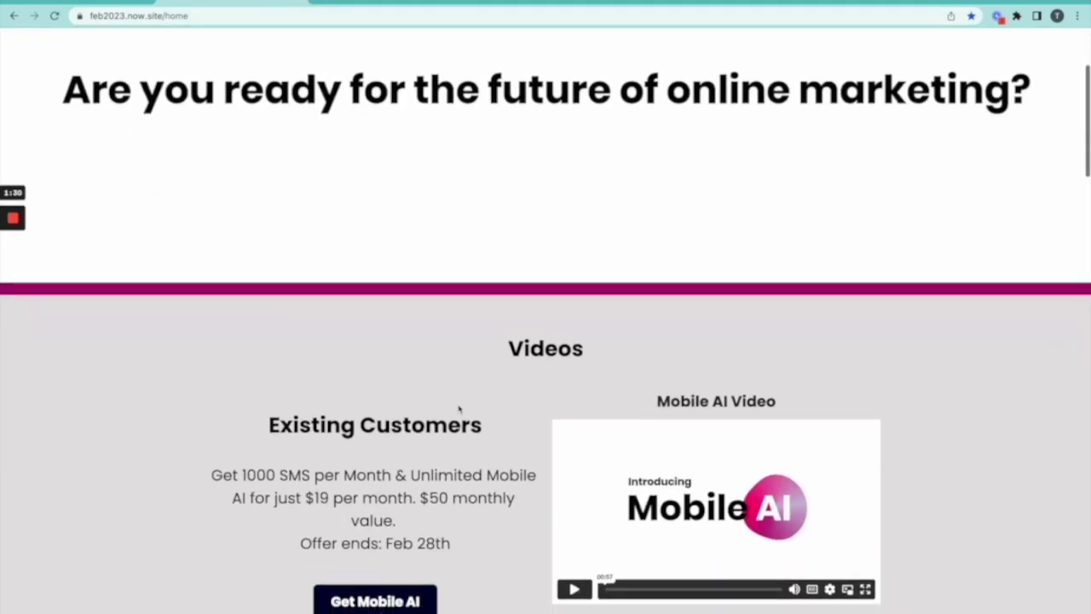
pyautogui.click(293, 11)
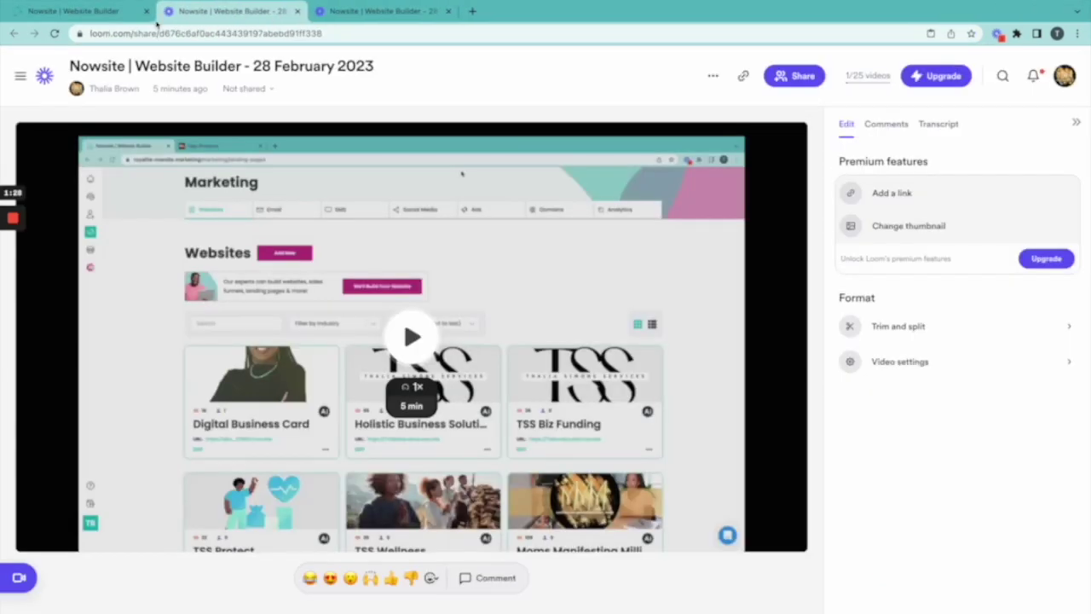
pyautogui.click(88, 10)
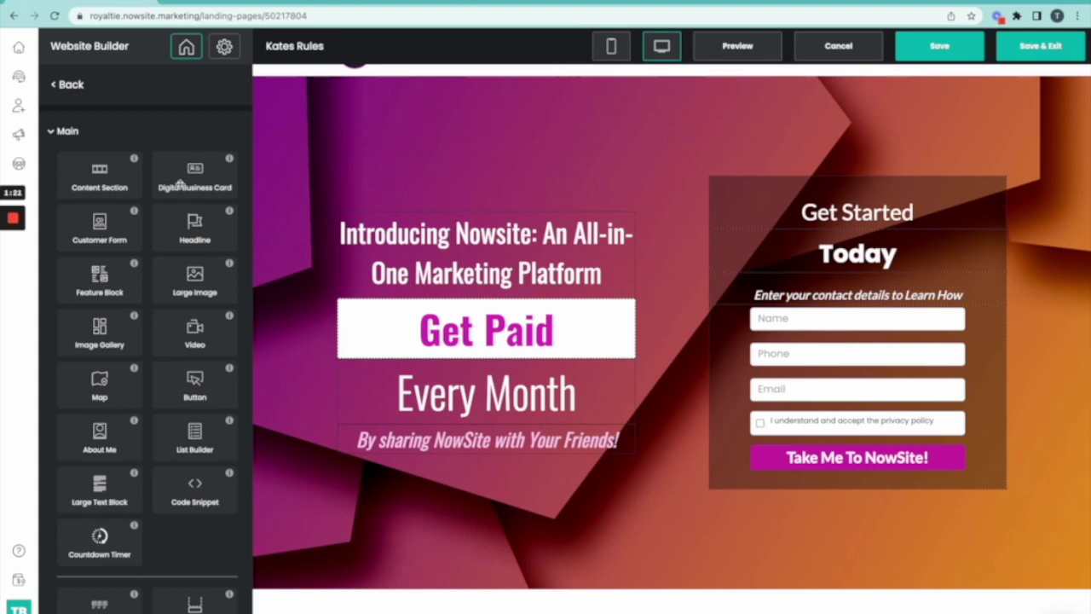
# - Add a new content section at the page bottom and accept its settings
pyautogui.moveTo(107, 177); pyautogui.dragTo(607, 602)
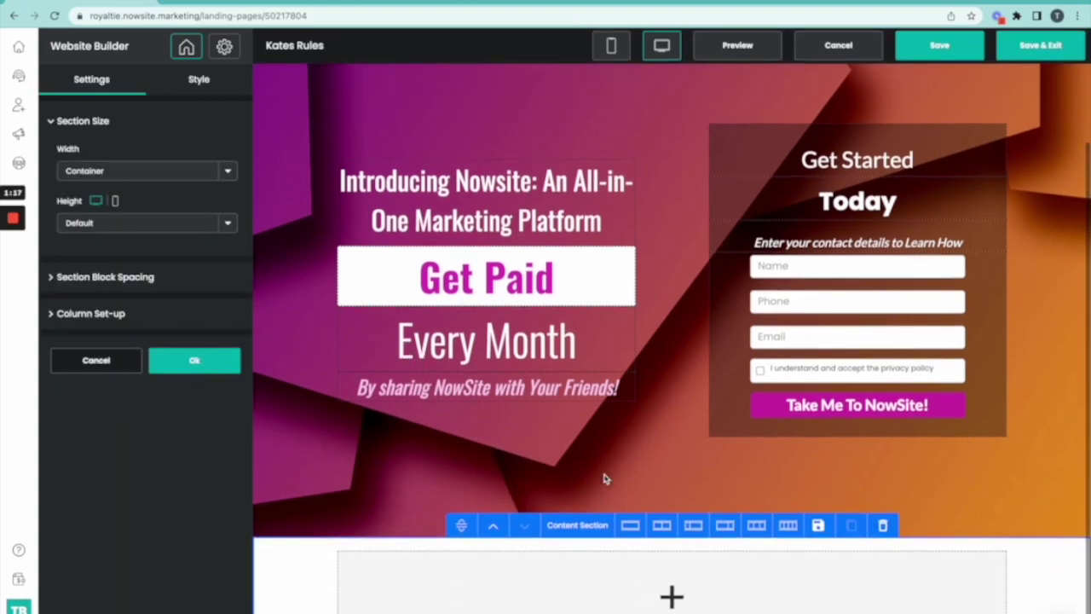
pyautogui.click(454, 526)
pyautogui.click(619, 382)
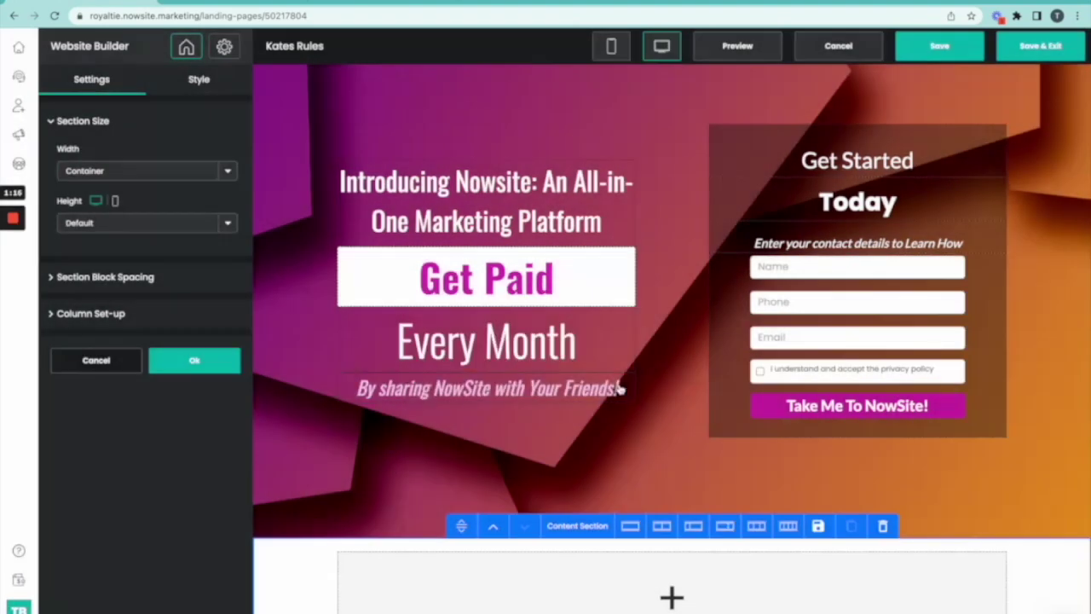
pyautogui.click(182, 366)
# - Place an empty Video block into the new section below the hero
pyautogui.click(665, 606)
pyautogui.click(195, 82)
pyautogui.click(92, 80)
pyautogui.click(183, 361)
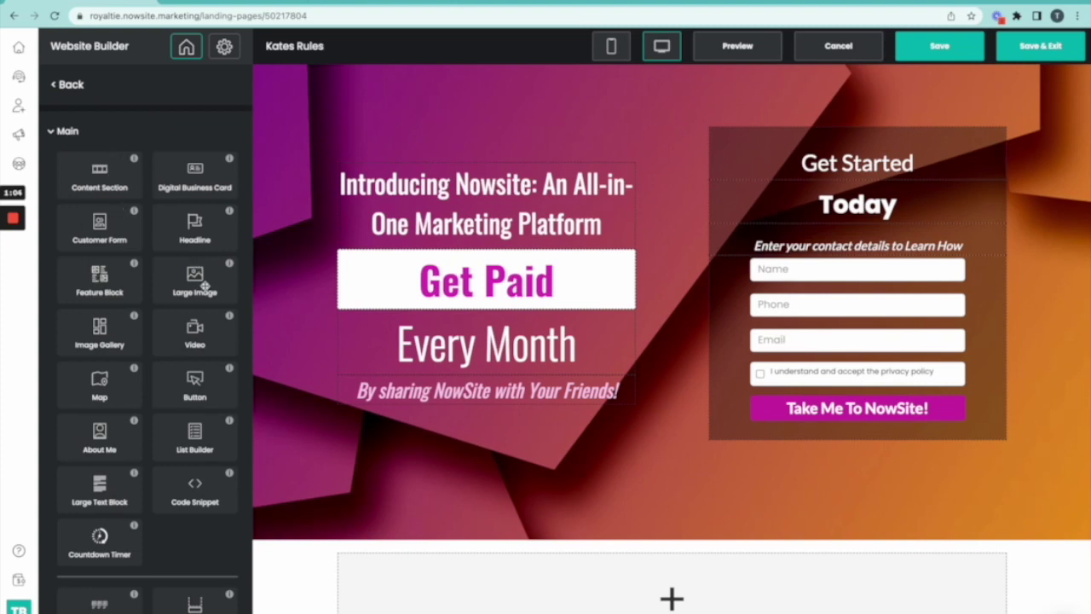
pyautogui.moveTo(194, 274); pyautogui.dragTo(170, 260)
pyautogui.moveTo(179, 329); pyautogui.dragTo(538, 560)
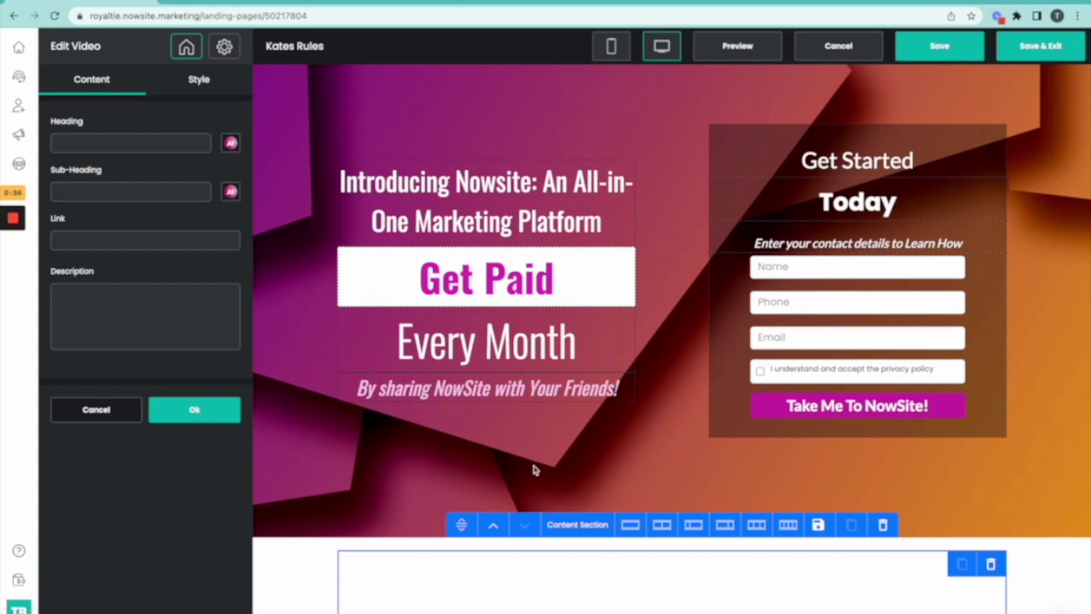
# - Dismiss the unsaved-changes notice and switch to the Official Nowsite YouTube channel tab
pyautogui.click(556, 525)
pyautogui.click(601, 380)
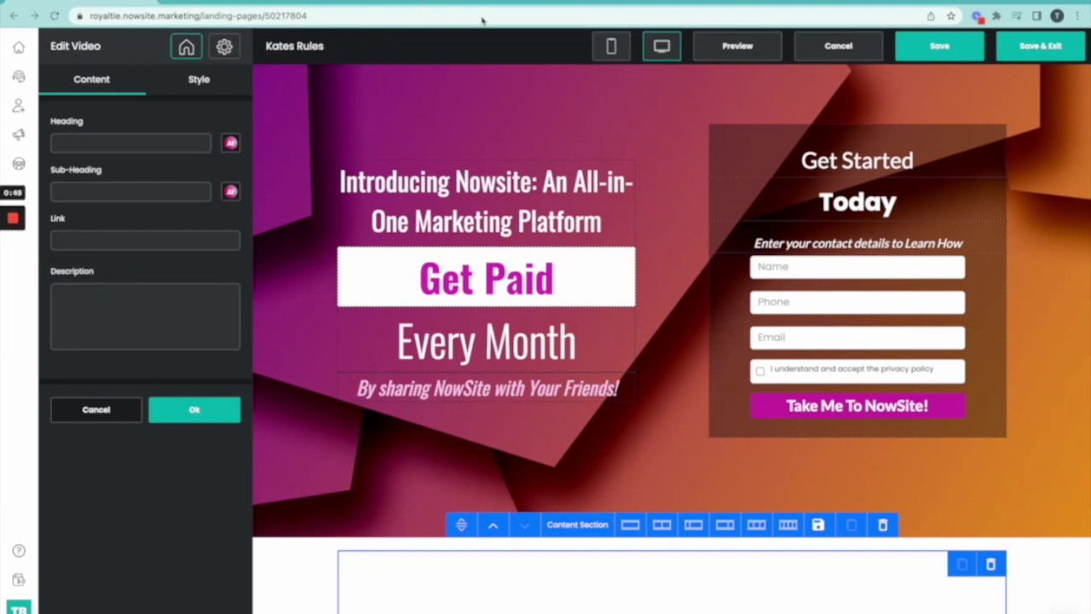
pyautogui.hotkey('ctrl', 'Tab')
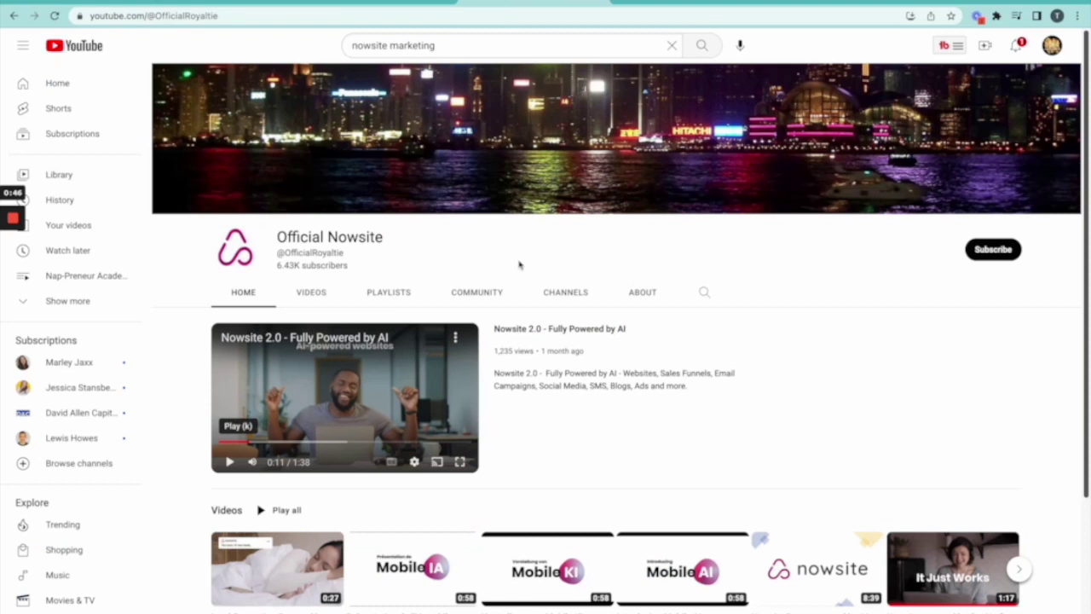
# - Copy the share link of the 'Nowsite 2.0 - Fully Powered by AI' YouTube video
pyautogui.click(456, 356)
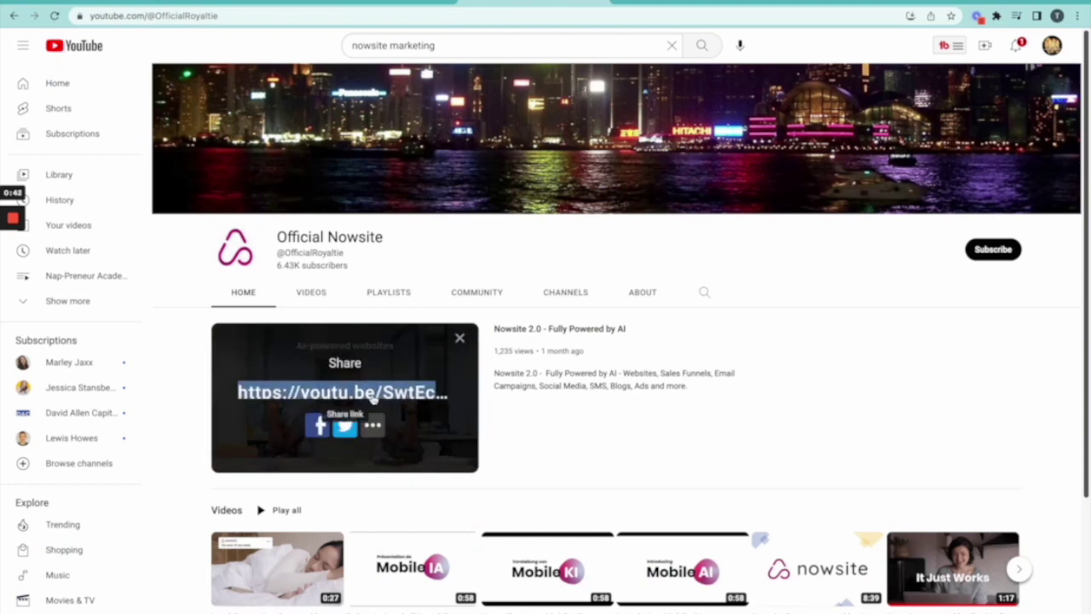
pyautogui.click(360, 397)
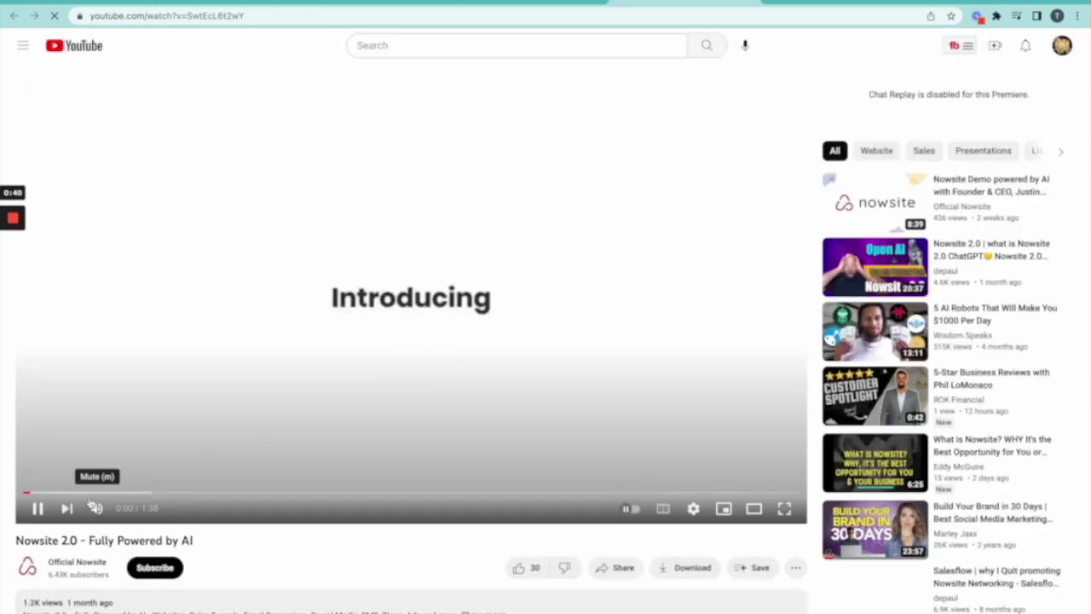
pyautogui.click(621, 567)
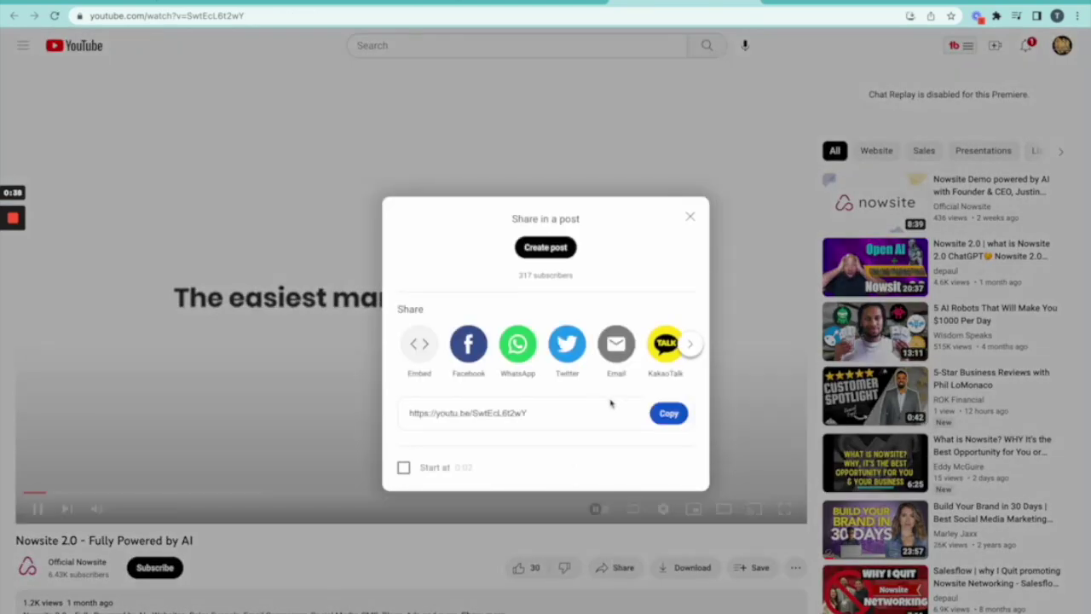
pyautogui.click(669, 413)
pyautogui.click(246, 393)
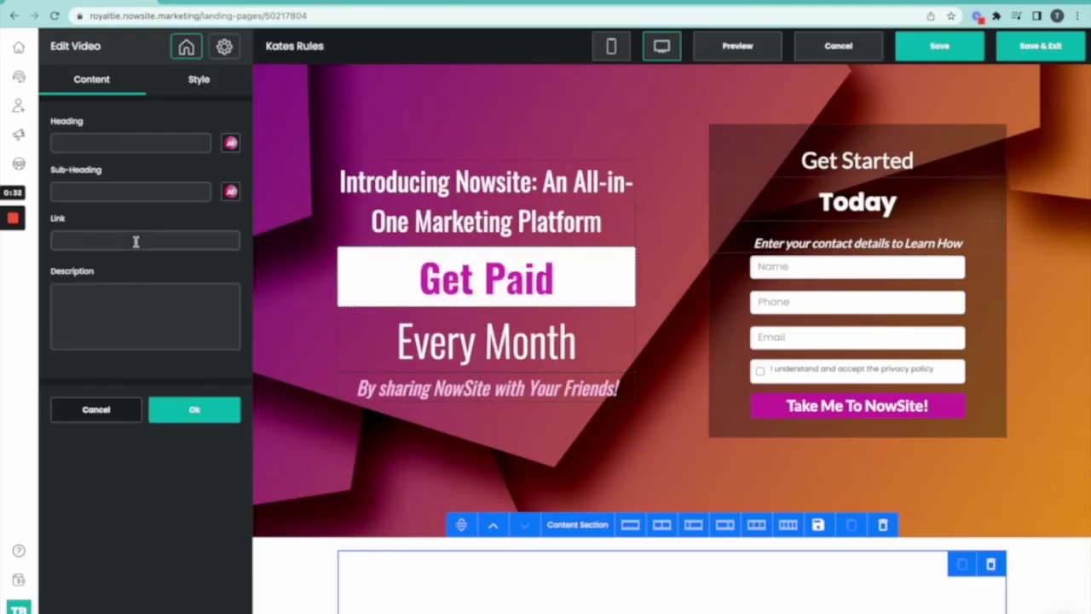
# - Paste the YouTube link into the video's Link field, confirm with Ok, and save the page
pyautogui.click(135, 241)
pyautogui.rightClick(136, 240)
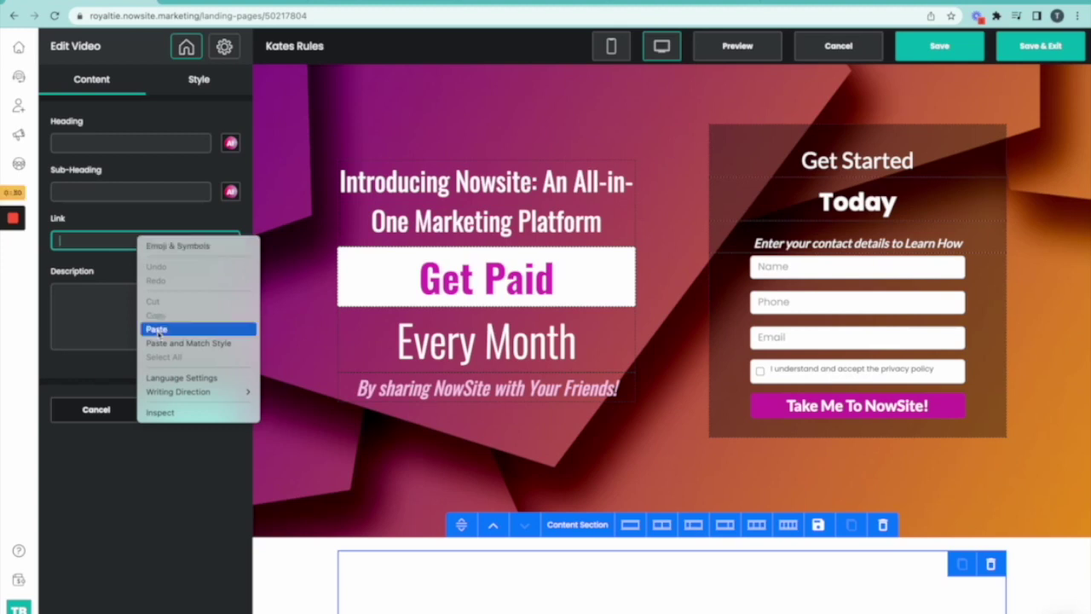
pyautogui.click(157, 330)
pyautogui.scroll(-3, 356, 501)
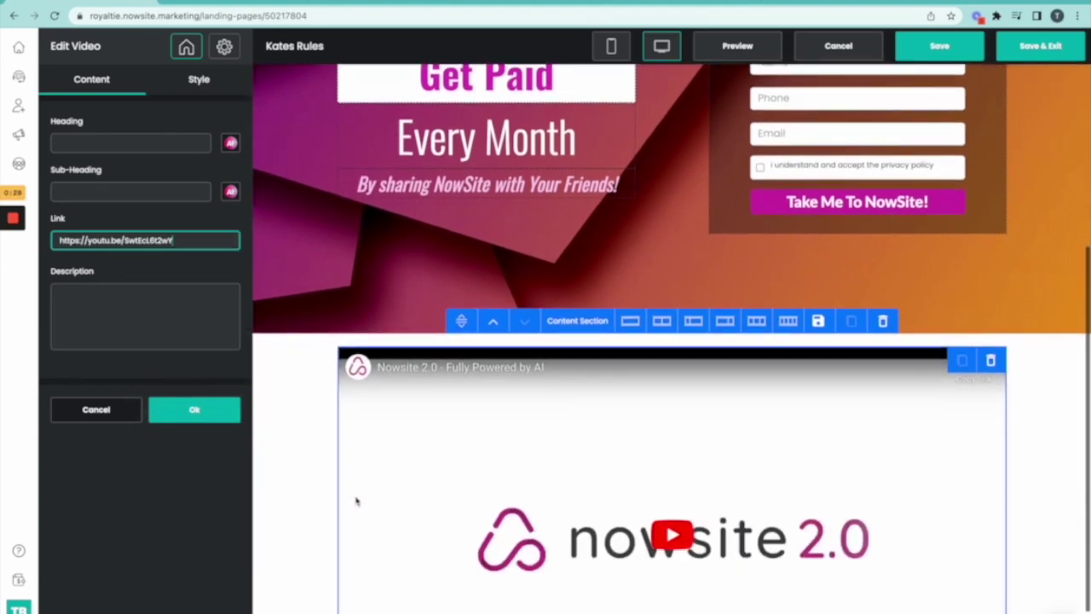
pyautogui.scroll(-1, 357, 501)
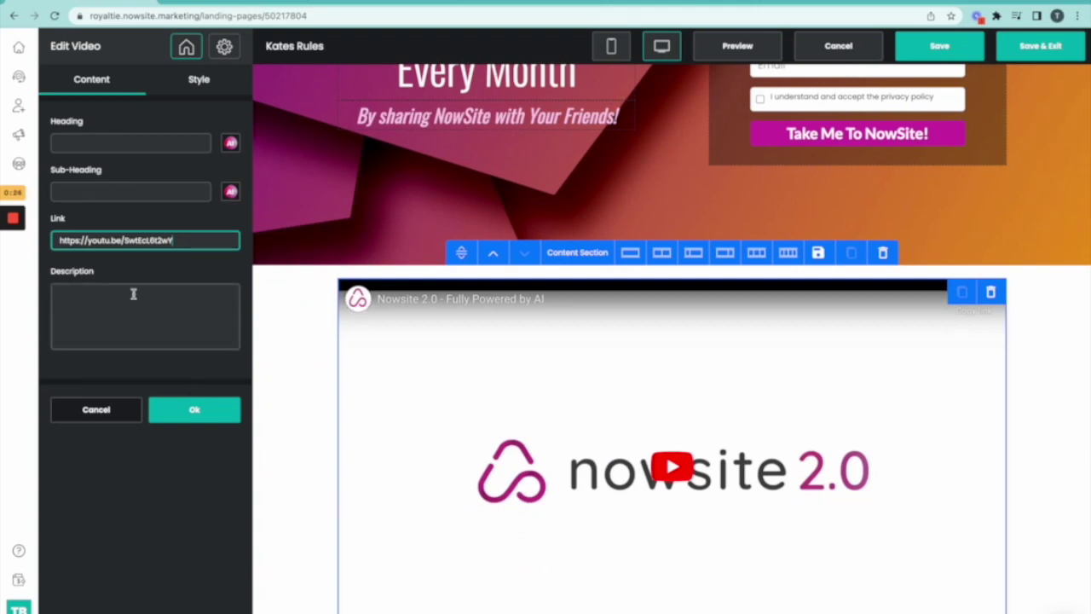
pyautogui.click(201, 411)
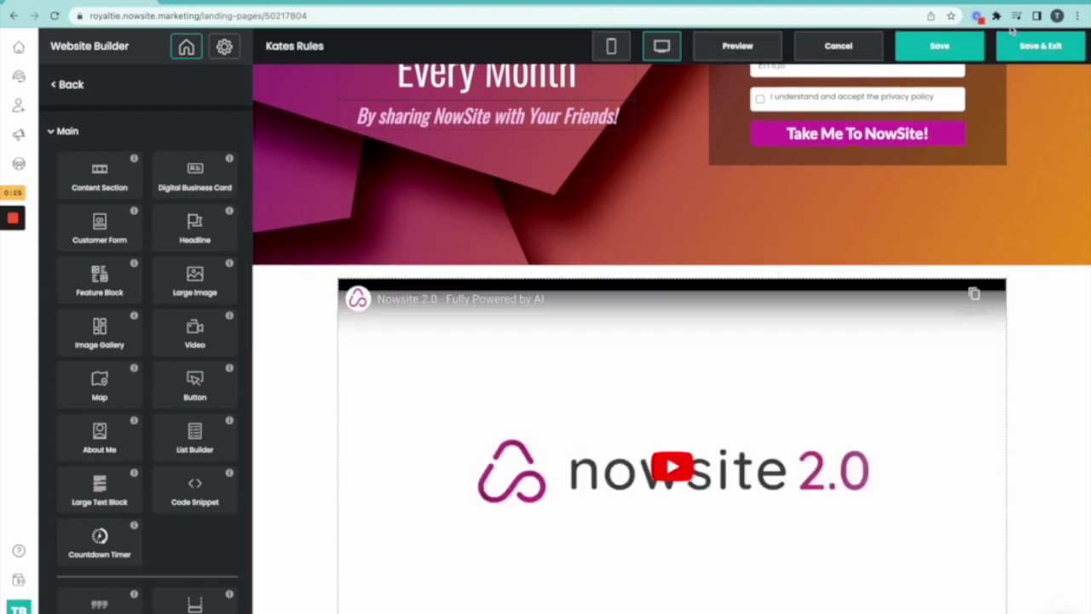
pyautogui.click(971, 47)
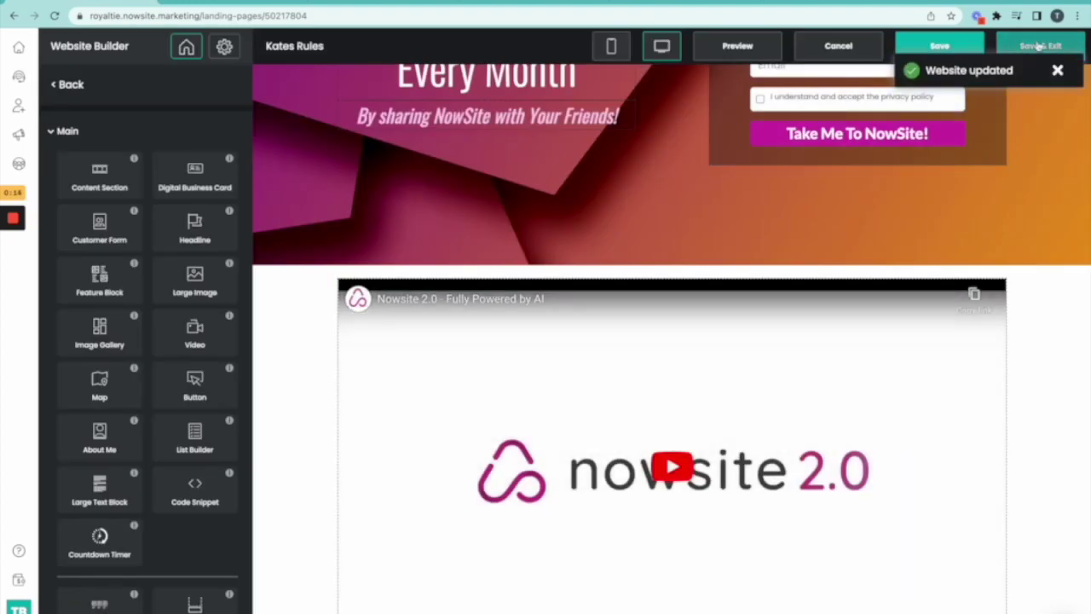
# - Preview the live Kates Rules site with its hero, signup form and video, then return to the builder
pyautogui.click(1034, 40)
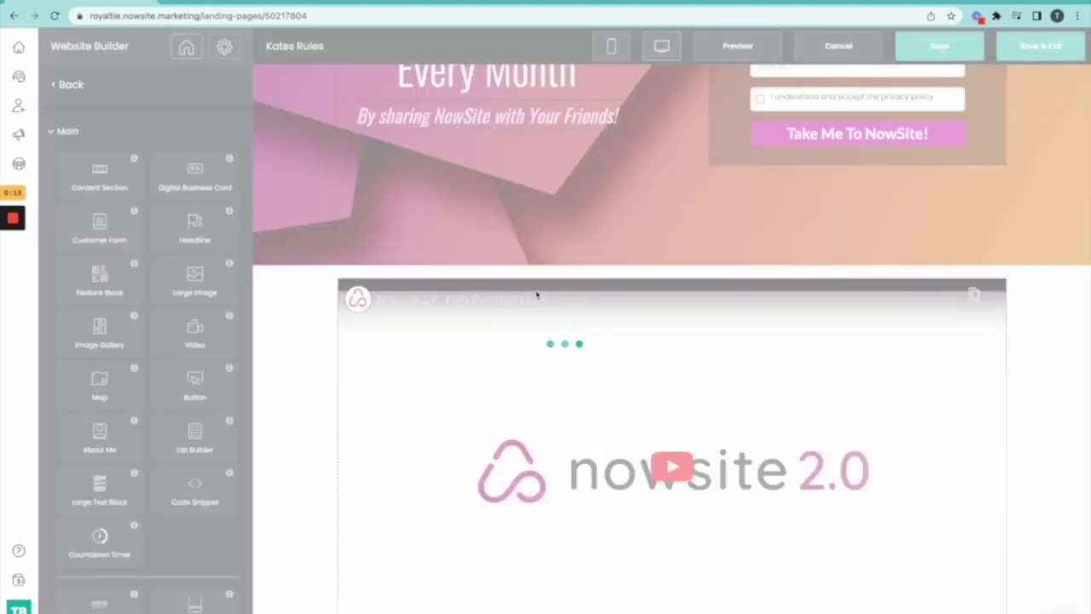
pyautogui.scroll(-5, 621, 582)
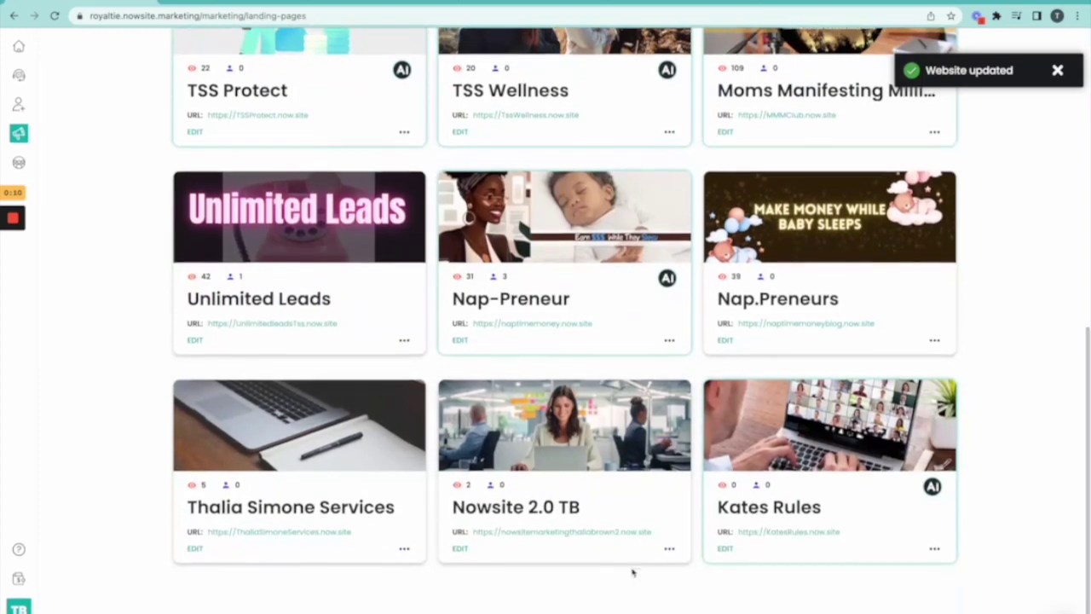
pyautogui.click(770, 532)
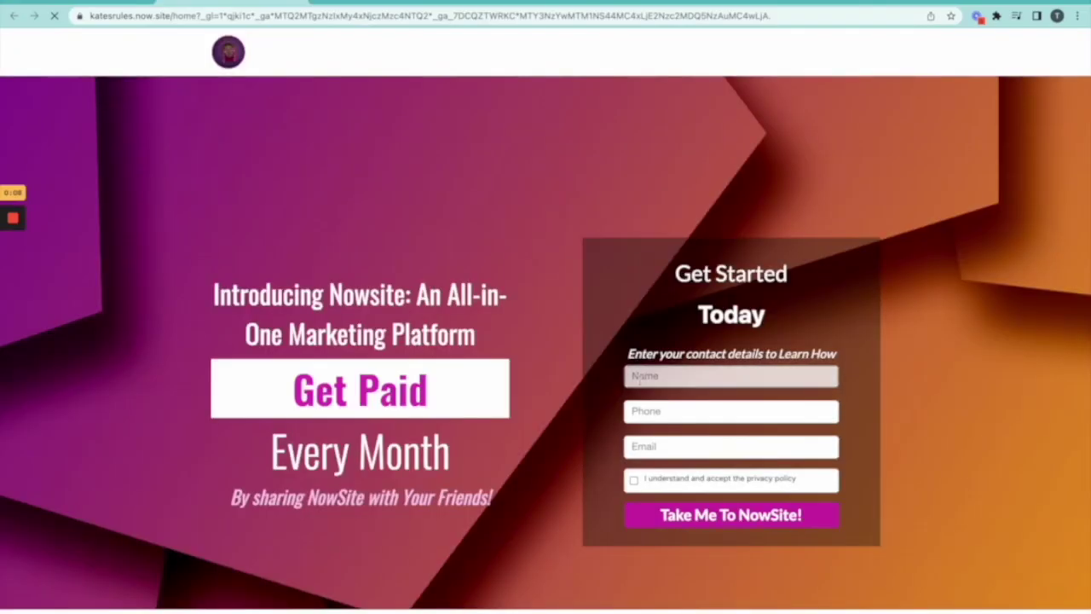
pyautogui.scroll(-2, 628, 195)
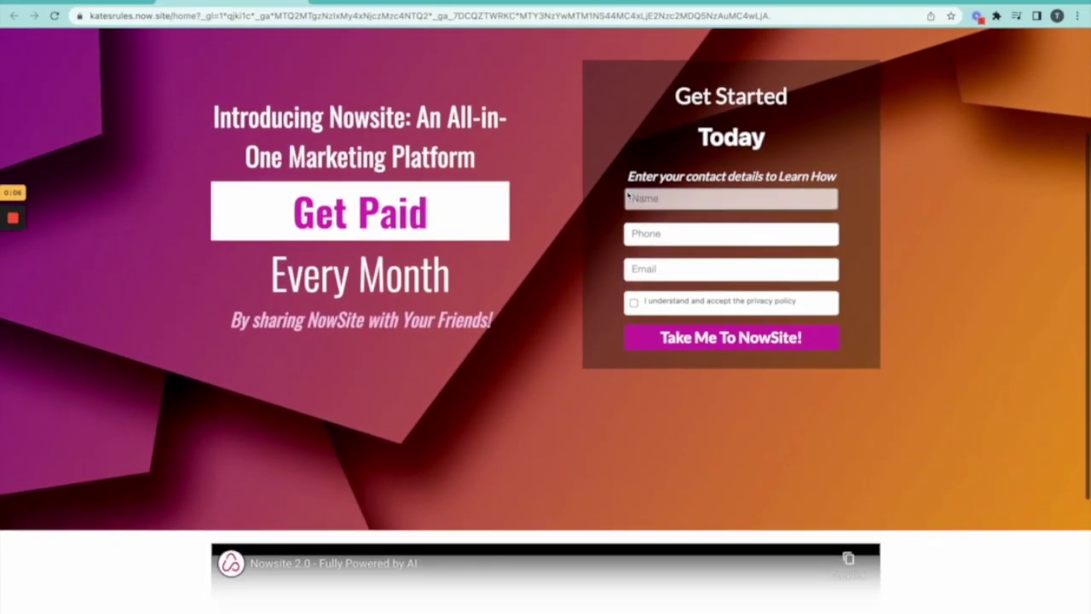
pyautogui.scroll(-3, 628, 196)
pyautogui.scroll(2, 628, 195)
pyautogui.scroll(4, 629, 196)
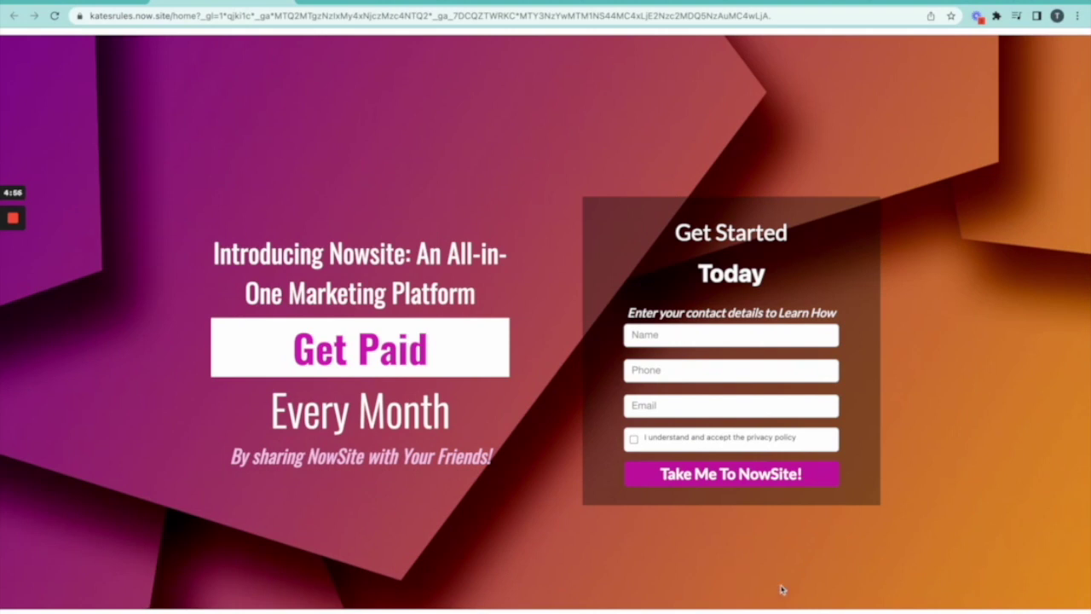
pyautogui.click(116, 2)
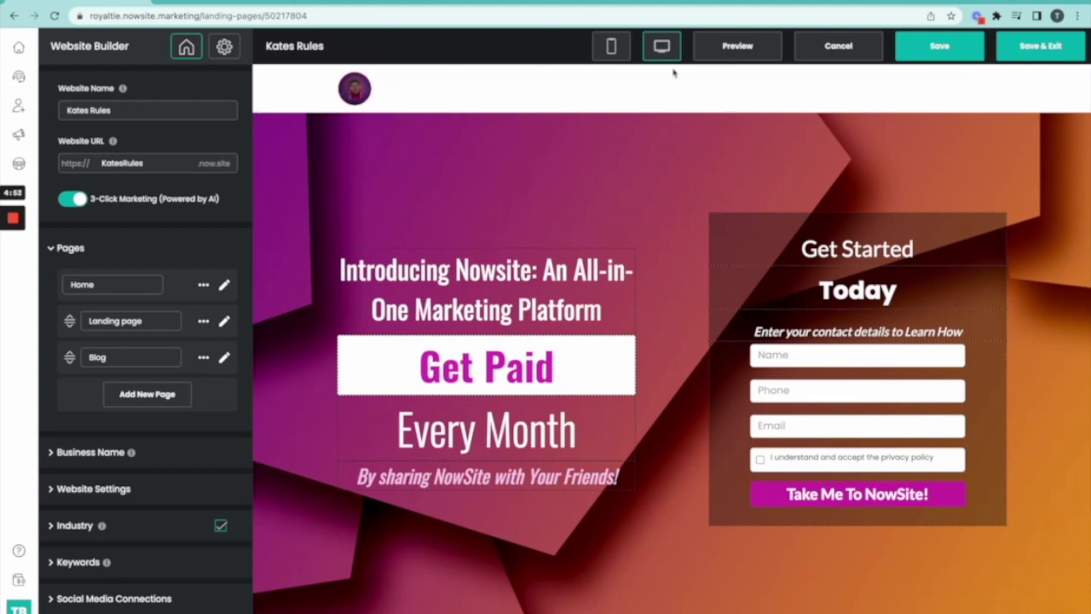
# - Preview the page in mobile layout, briefly toggle desktop, and settle back on mobile view
pyautogui.click(611, 48)
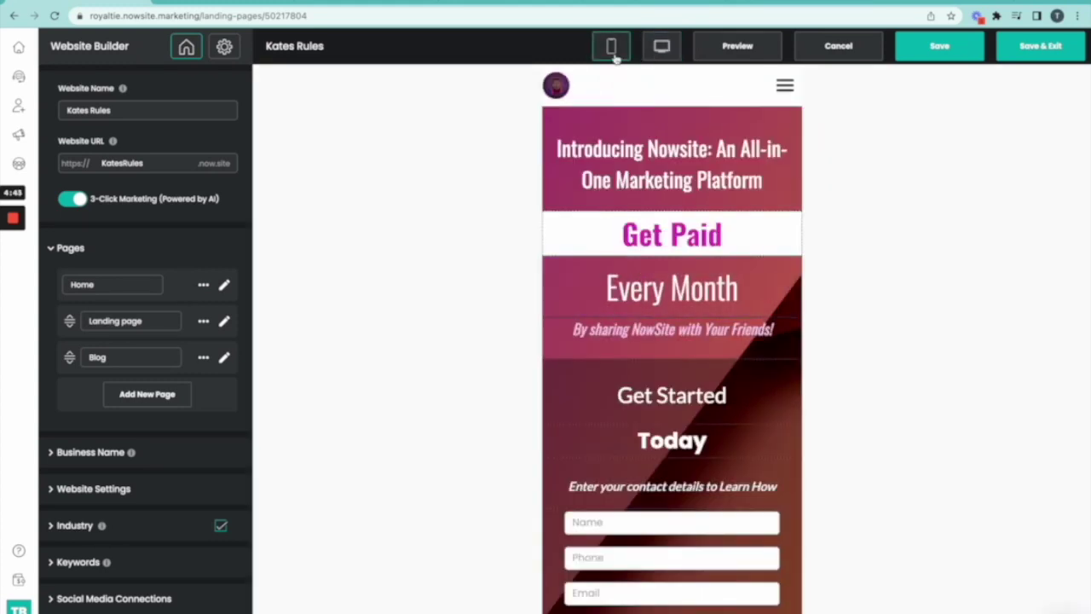
pyautogui.click(657, 255)
pyautogui.scroll(-1, 701, 362)
pyautogui.scroll(-2, 701, 362)
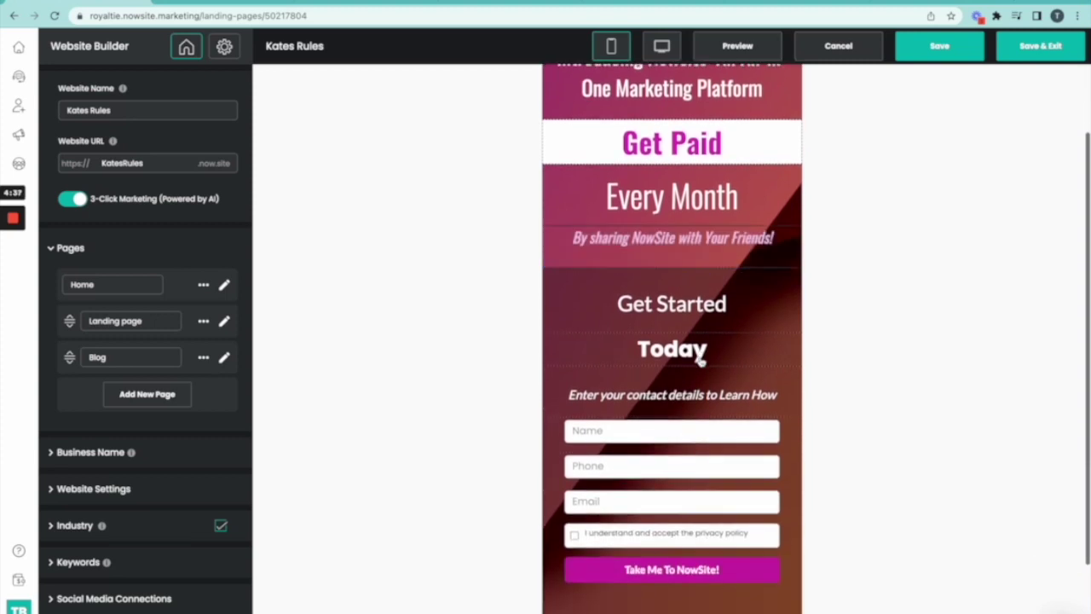
pyautogui.scroll(-3, 701, 362)
pyautogui.scroll(2, 700, 362)
pyautogui.scroll(3, 701, 362)
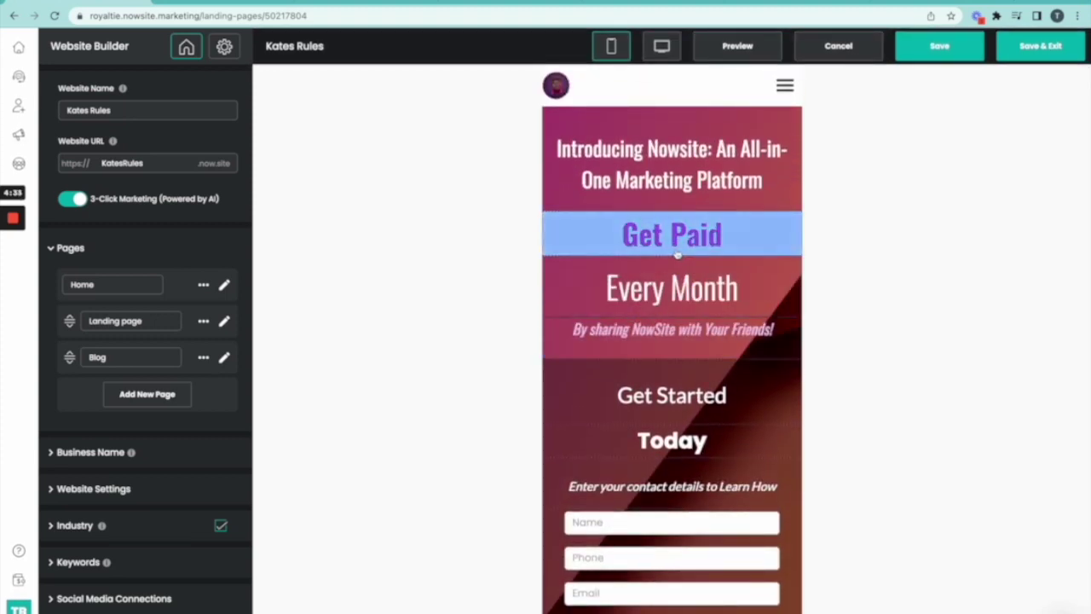
pyautogui.click(665, 47)
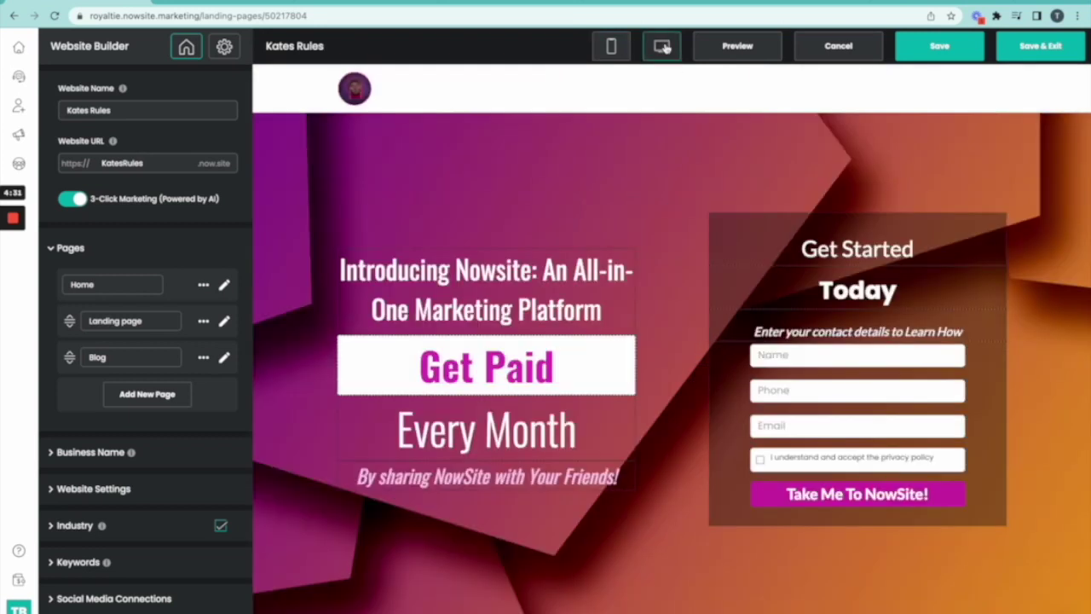
pyautogui.click(611, 46)
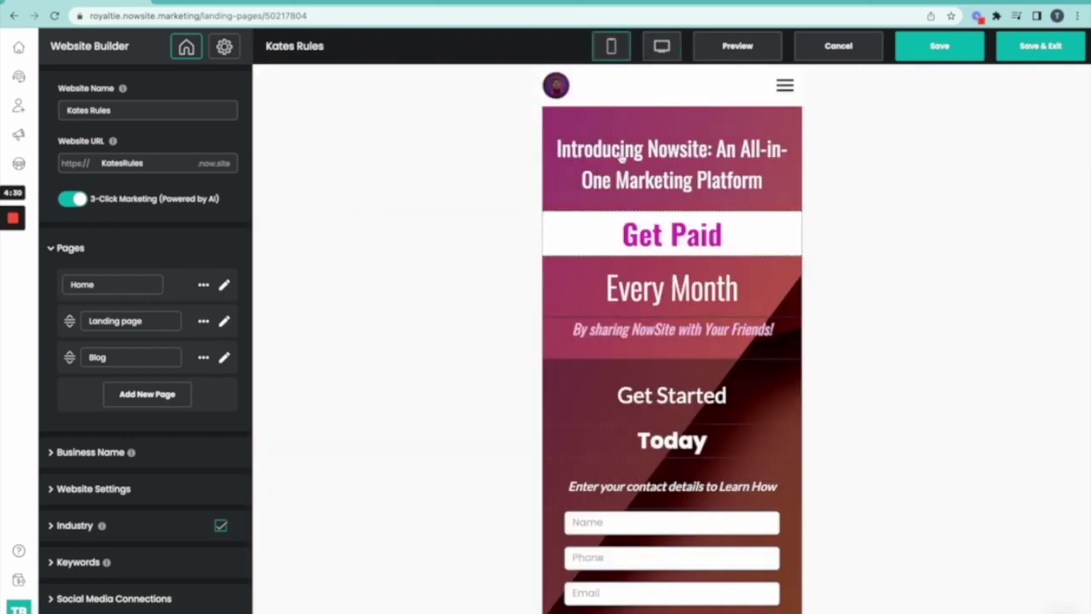
# - Set the Every Month headline's heading font size to about 48–49 px and confirm
pyautogui.click(655, 294)
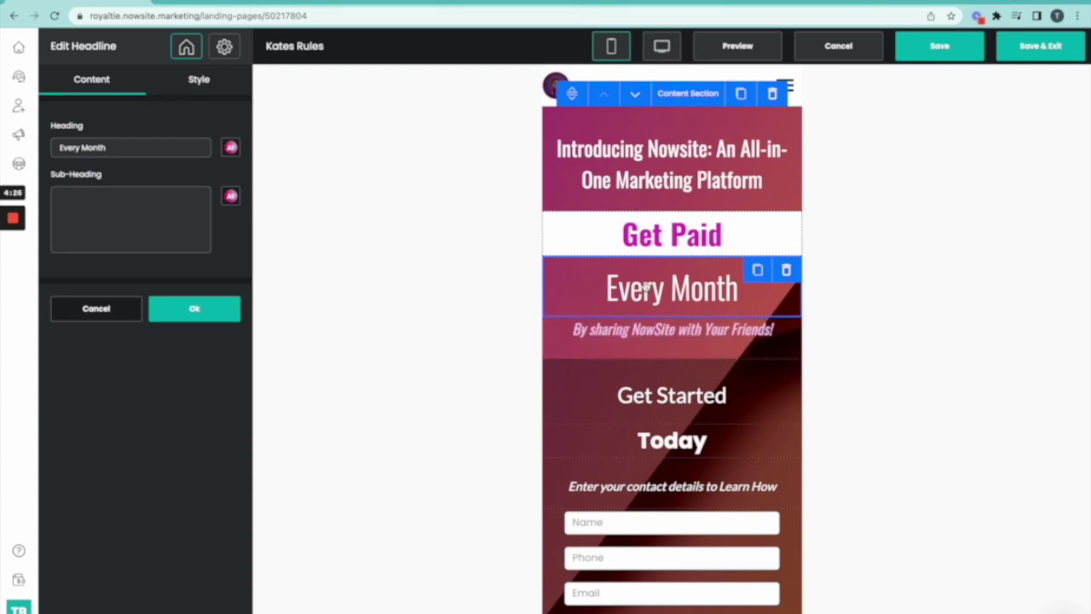
pyautogui.click(216, 81)
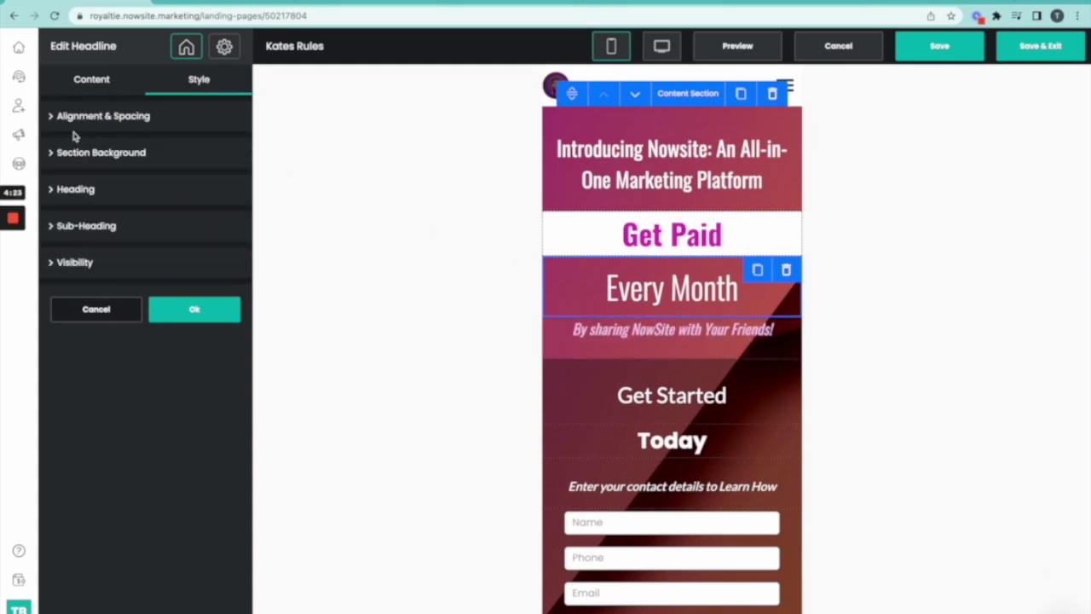
pyautogui.click(51, 189)
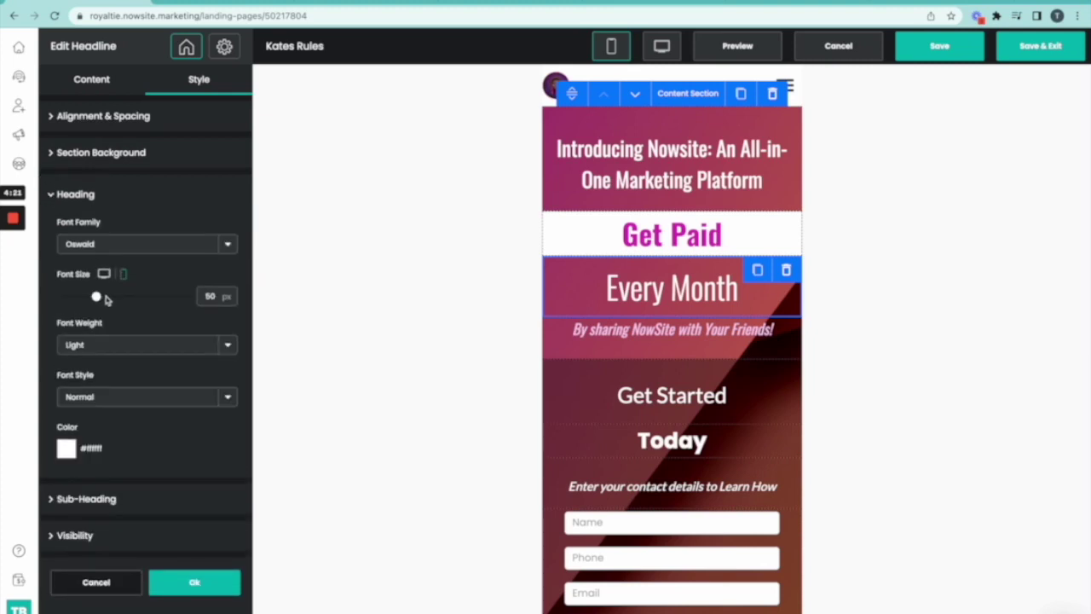
pyautogui.moveTo(96, 296); pyautogui.dragTo(81, 297)
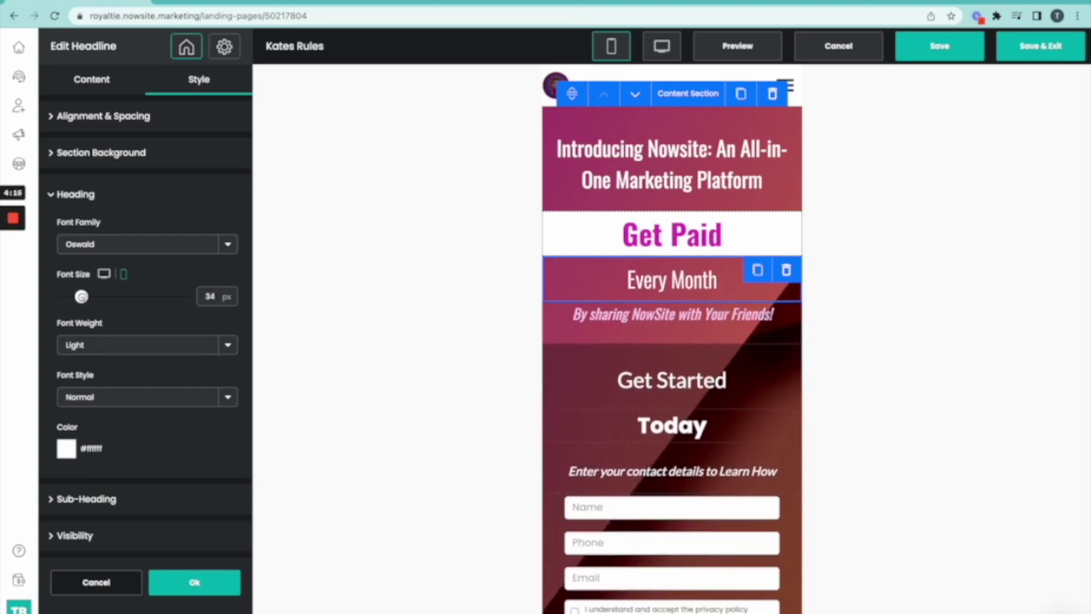
pyautogui.moveTo(81, 297); pyautogui.dragTo(95, 297)
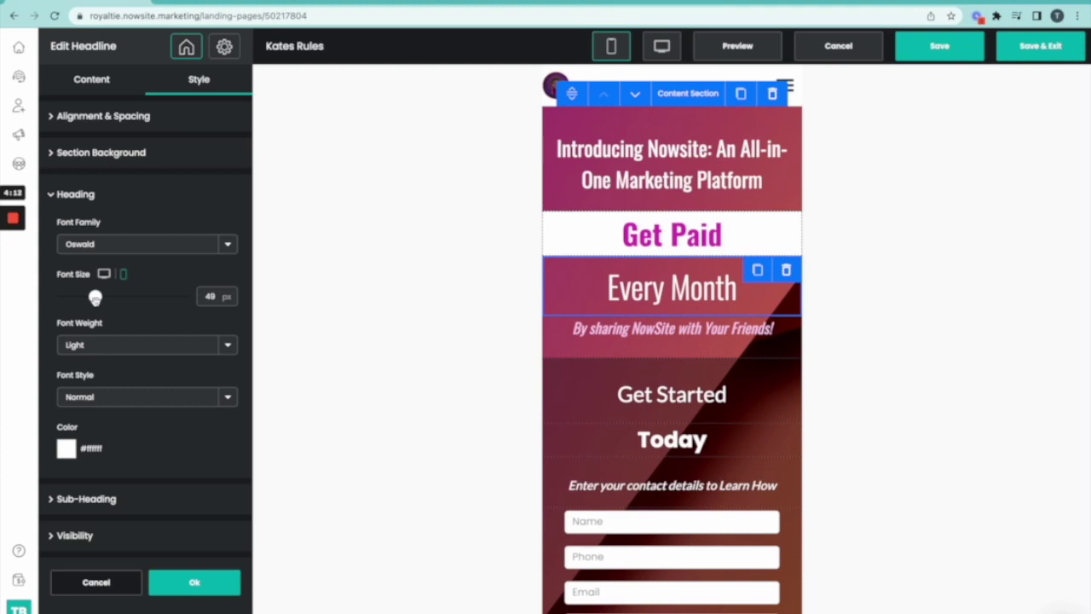
pyautogui.click(175, 580)
# - Compare the desktop and mobile layouts, ending in mobile view
pyautogui.click(662, 46)
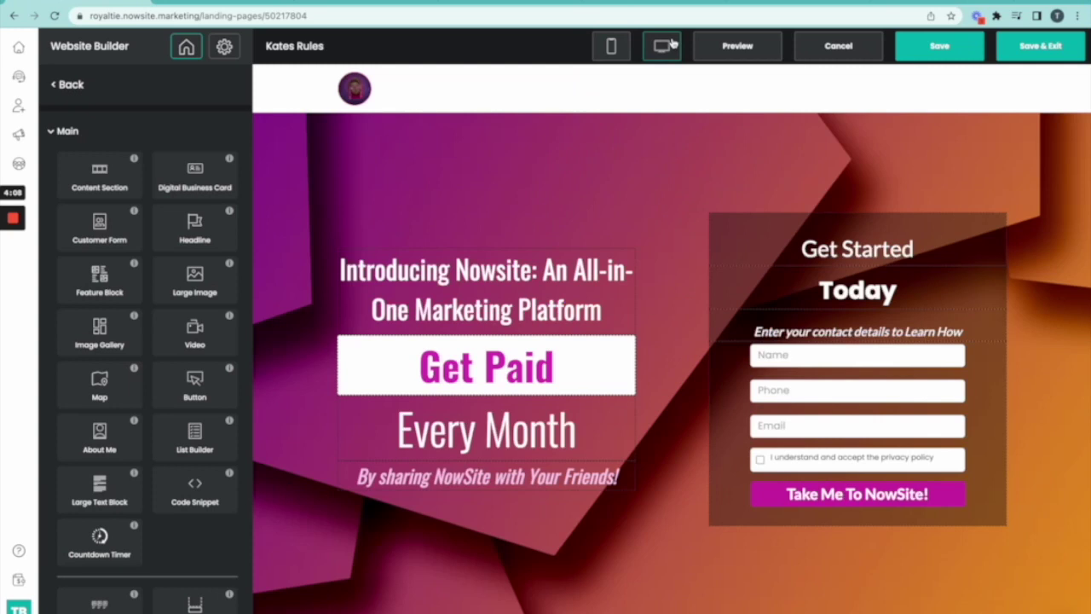
pyautogui.click(604, 53)
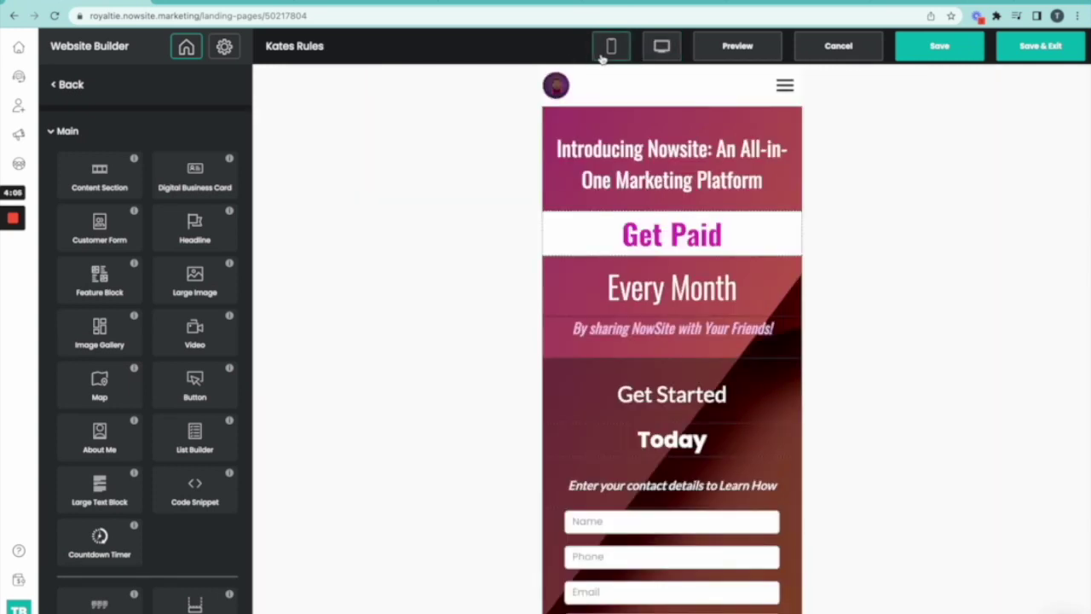
pyautogui.click(660, 48)
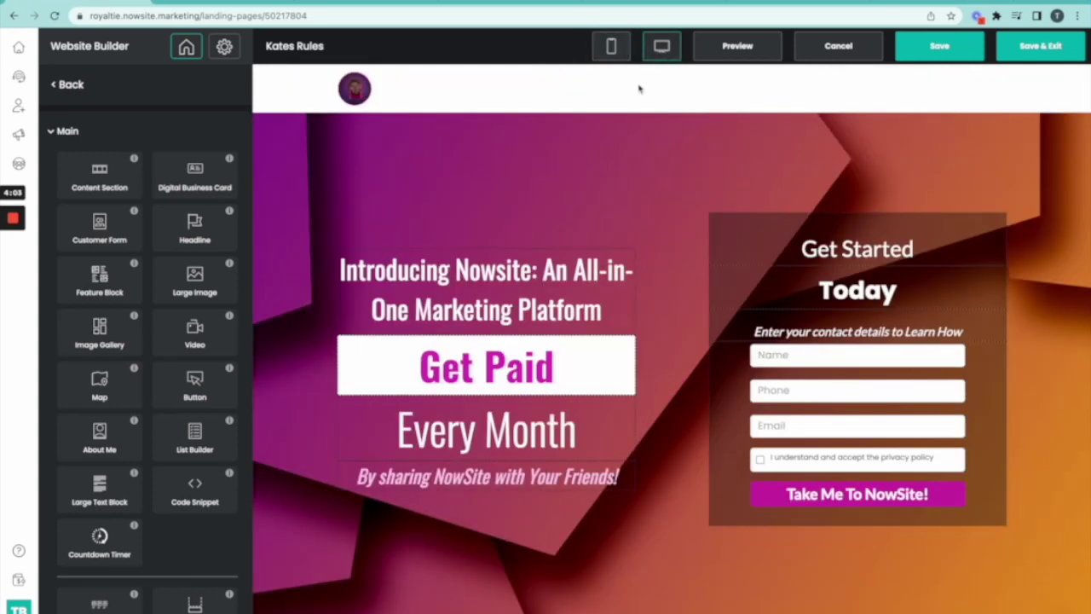
pyautogui.click(613, 46)
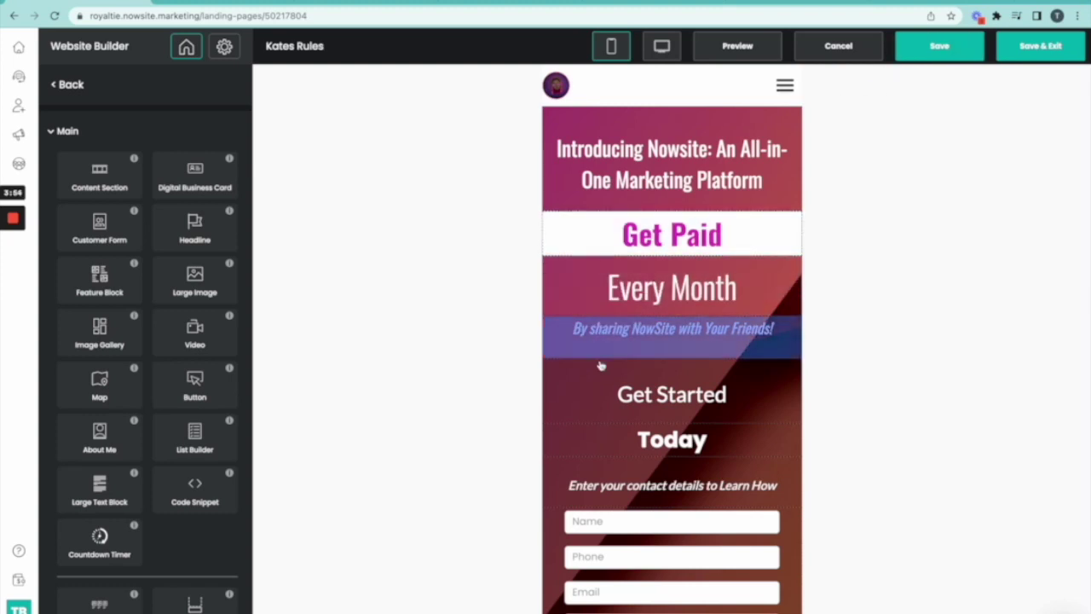
# - Drag the Nowsite 2.0 video block above the Introducing Nowsite heading
pyautogui.scroll(-5, 601, 369)
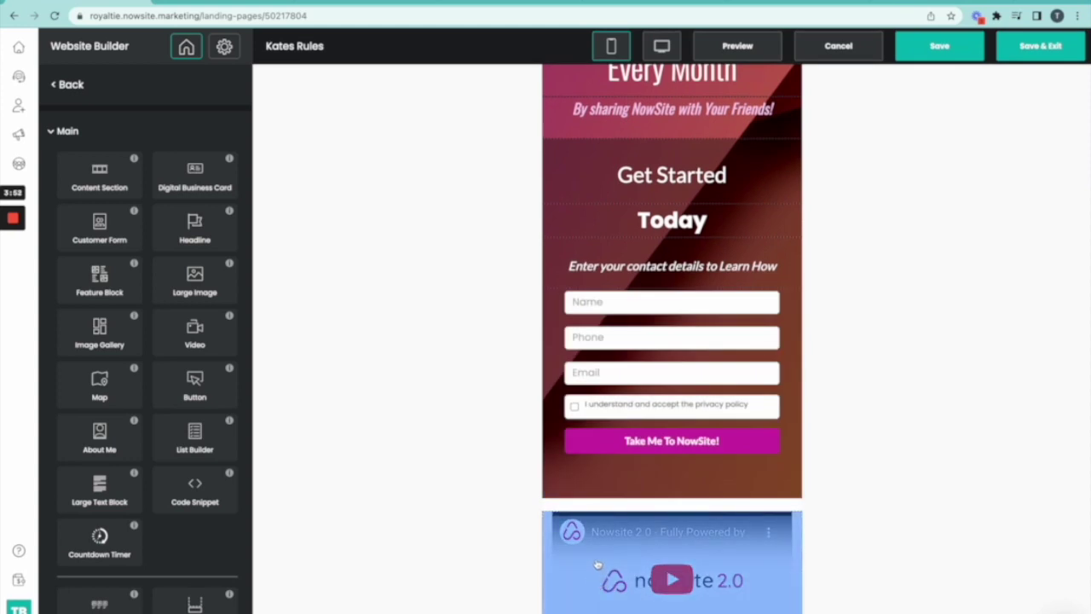
pyautogui.moveTo(600, 522); pyautogui.dragTo(612, 214)
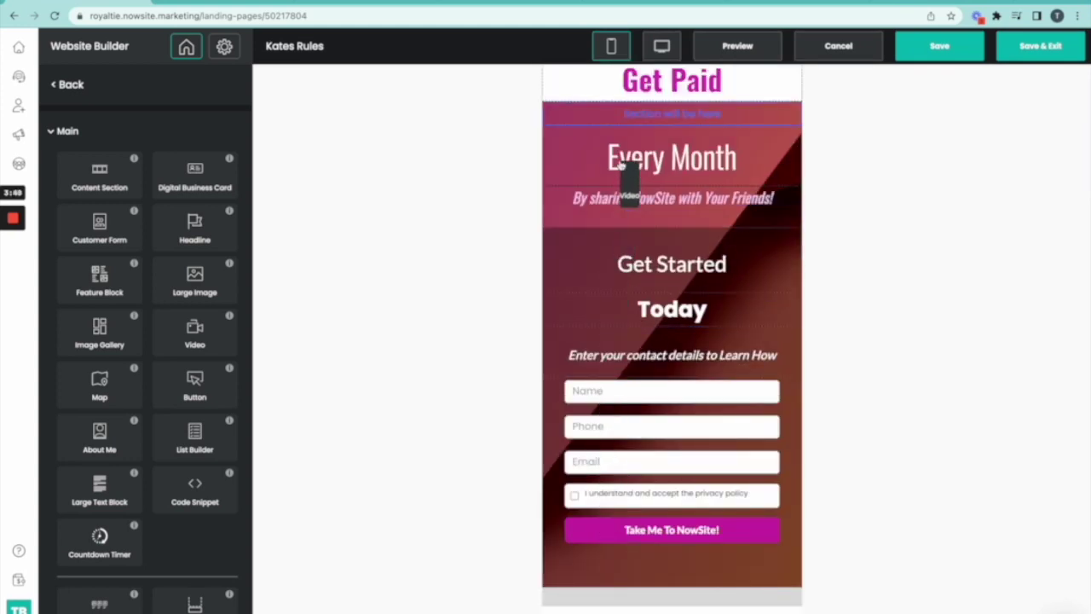
pyautogui.moveTo(614, 214)
pyautogui.mouseDown()
pyautogui.moveTo(628, 103)
pyautogui.moveTo(612, 46)
pyautogui.mouseUp()
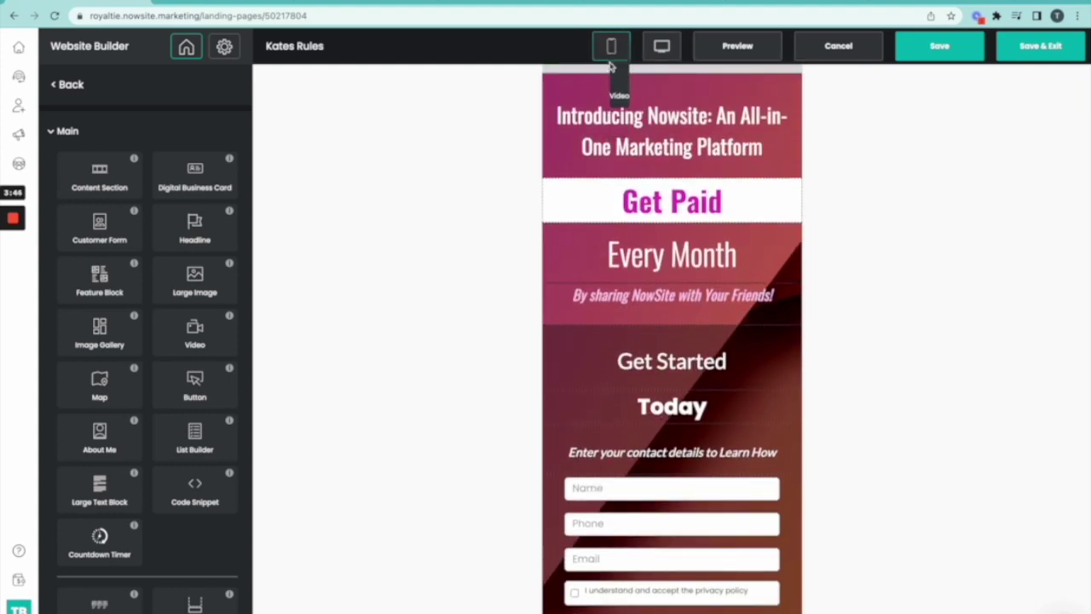
pyautogui.moveTo(612, 46); pyautogui.dragTo(612, 56)
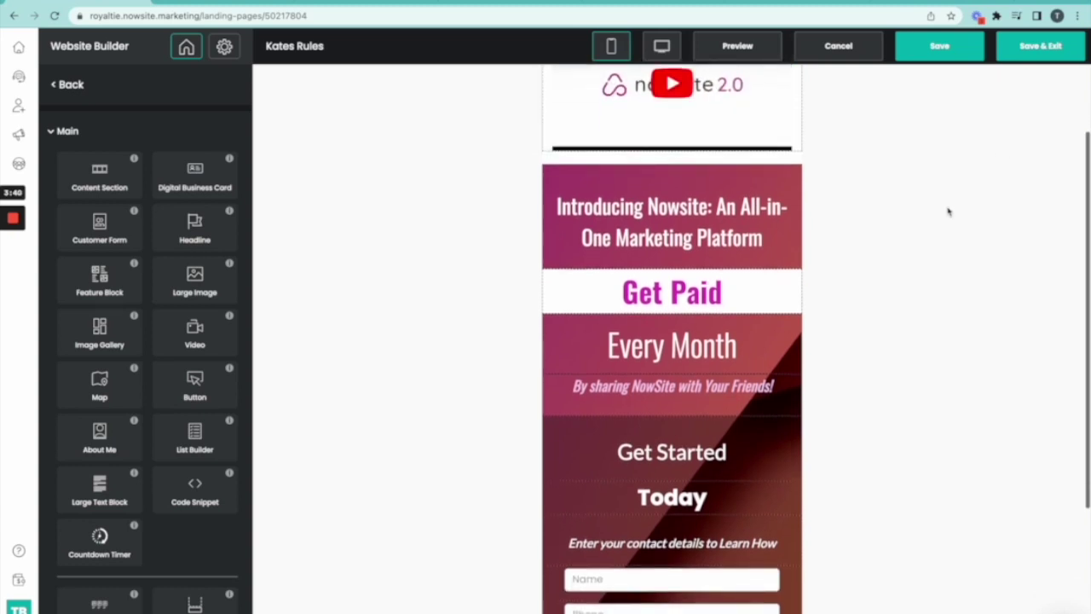
# - Switch to the desktop layout, check the moved video, and scroll below the purple signup hero
pyautogui.click(666, 51)
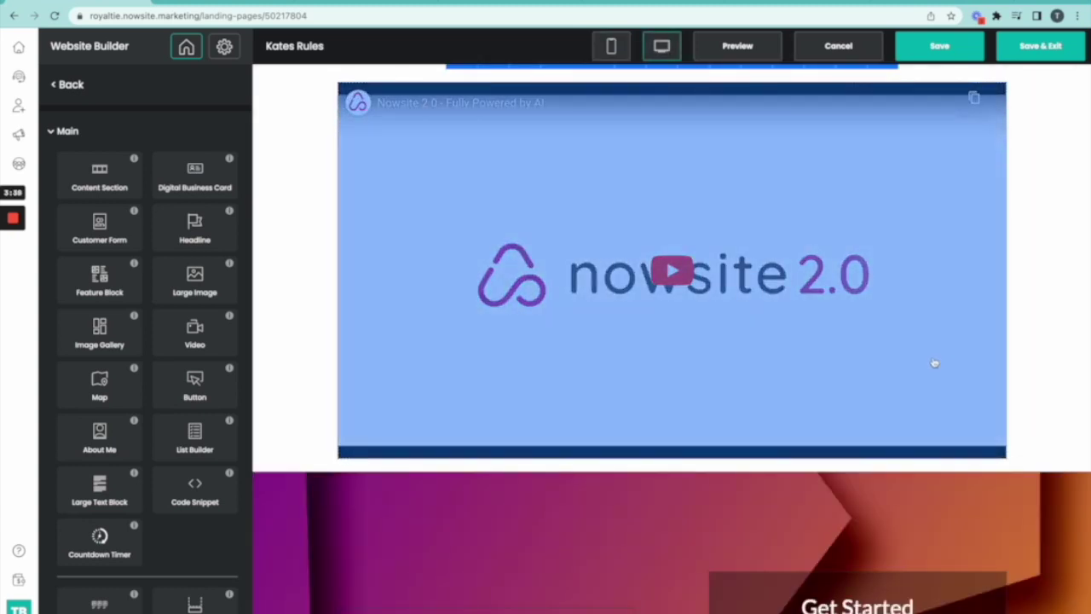
pyautogui.scroll(-1, 933, 362)
pyautogui.scroll(-3, 934, 363)
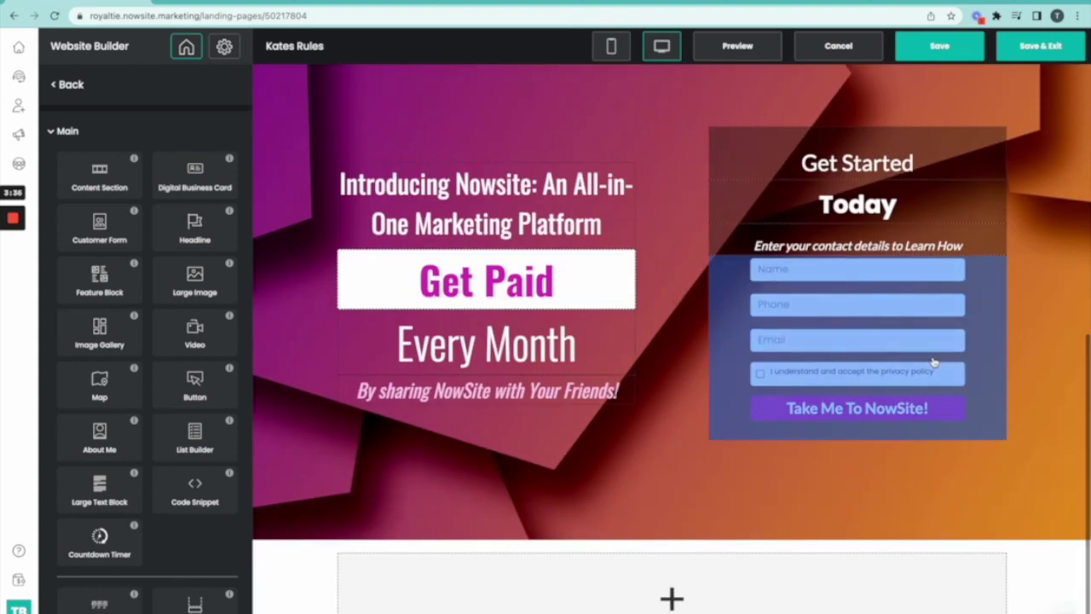
pyautogui.scroll(4, 933, 363)
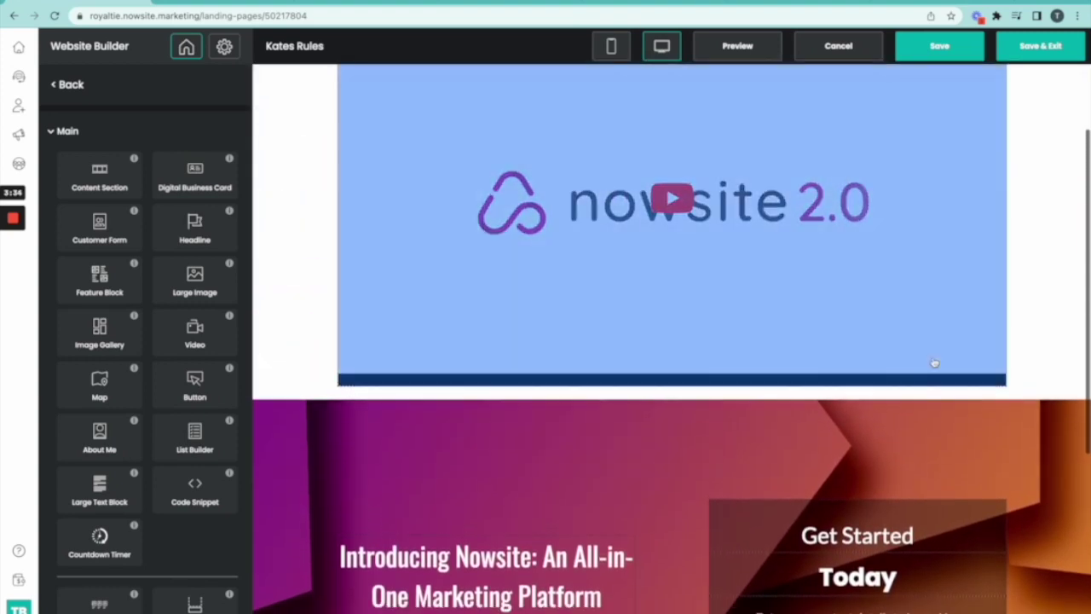
pyautogui.scroll(-3, 934, 362)
pyautogui.scroll(2, 873, 312)
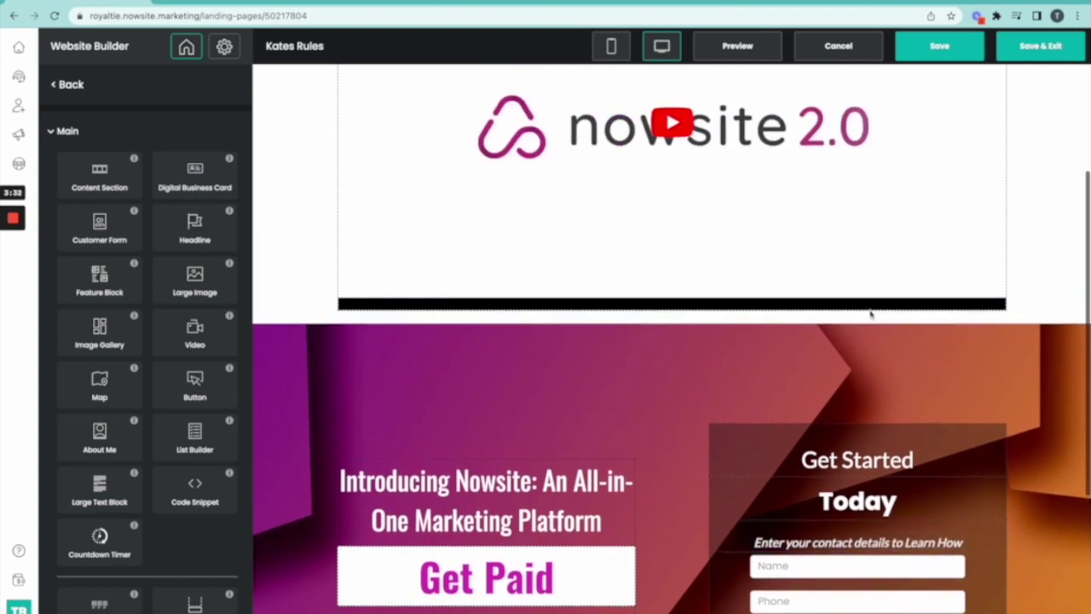
pyautogui.scroll(-1, 638, 307)
pyautogui.scroll(2, 637, 314)
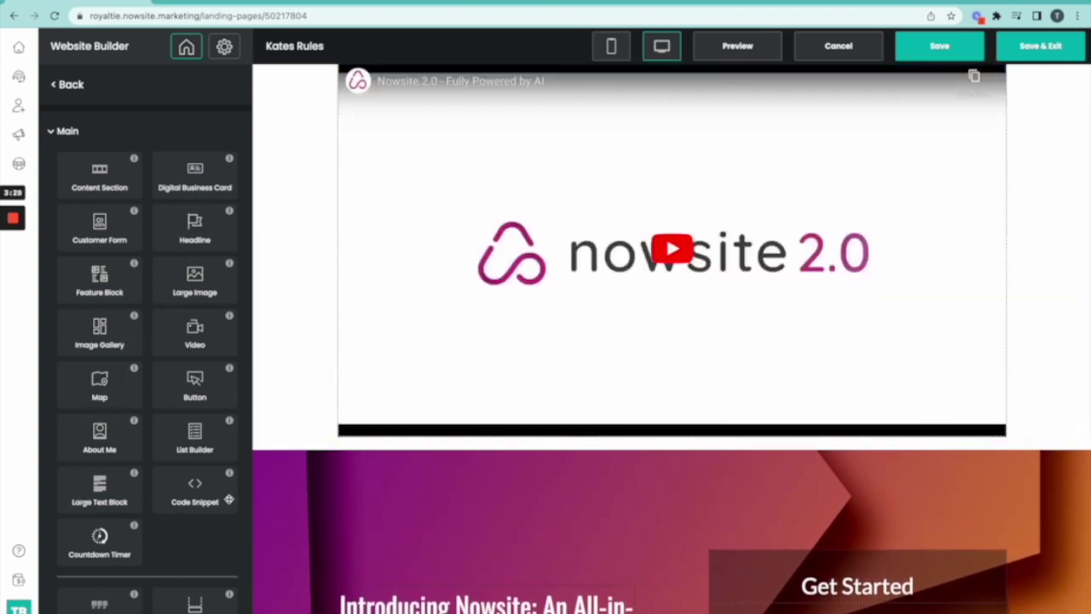
pyautogui.scroll(-1, 229, 500)
pyautogui.scroll(-5, 467, 564)
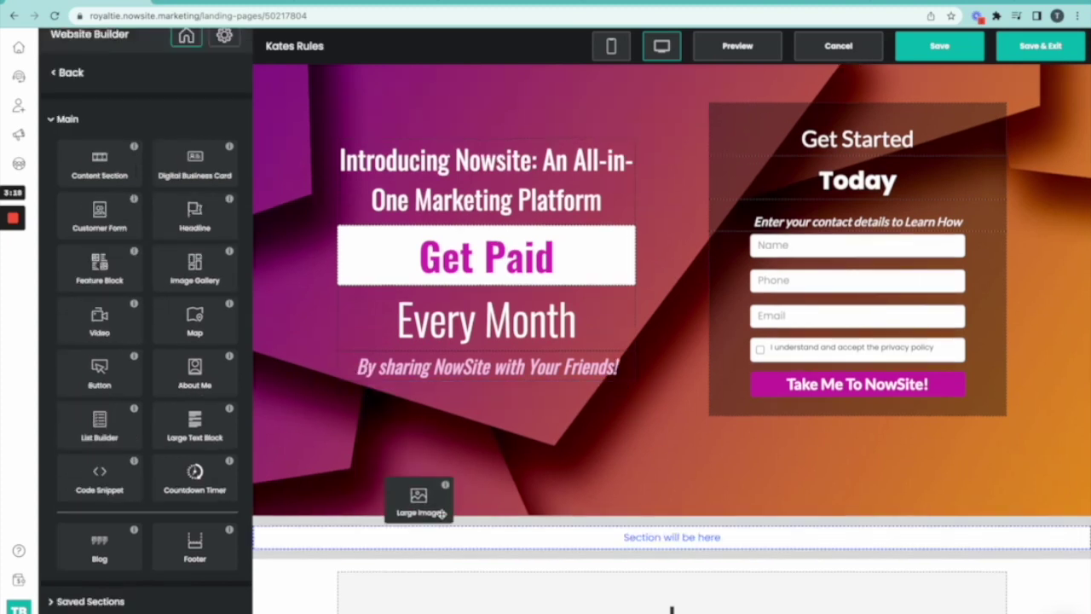
# - Add a Large Image block below the hero using the NOWSITE 2.0 cash bonus image from My Images
pyautogui.moveTo(196, 218); pyautogui.dragTo(528, 540)
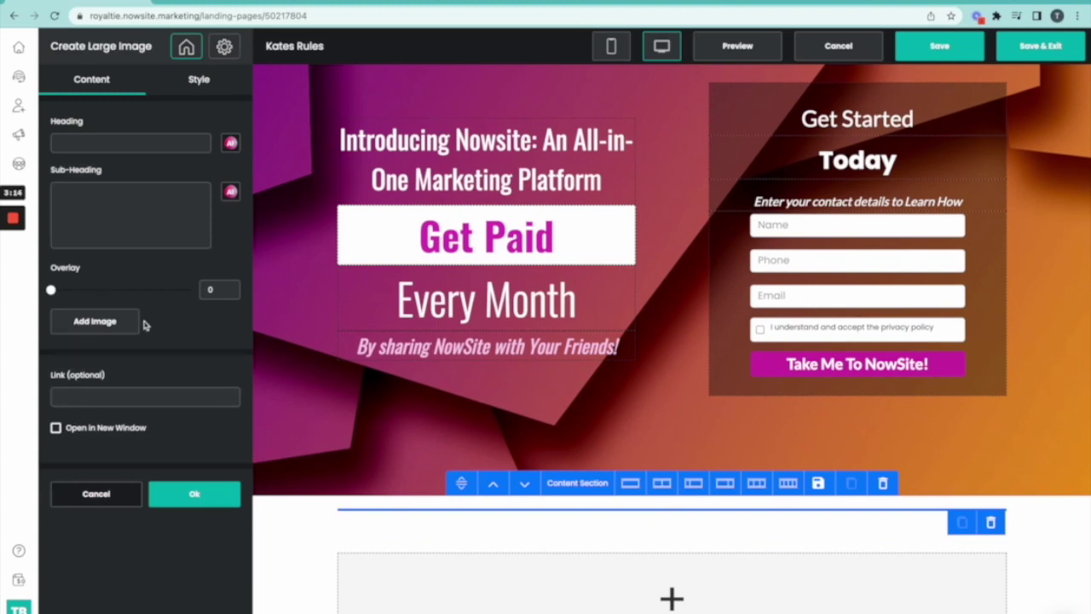
pyautogui.click(85, 321)
pyautogui.scroll(-3, 546, 316)
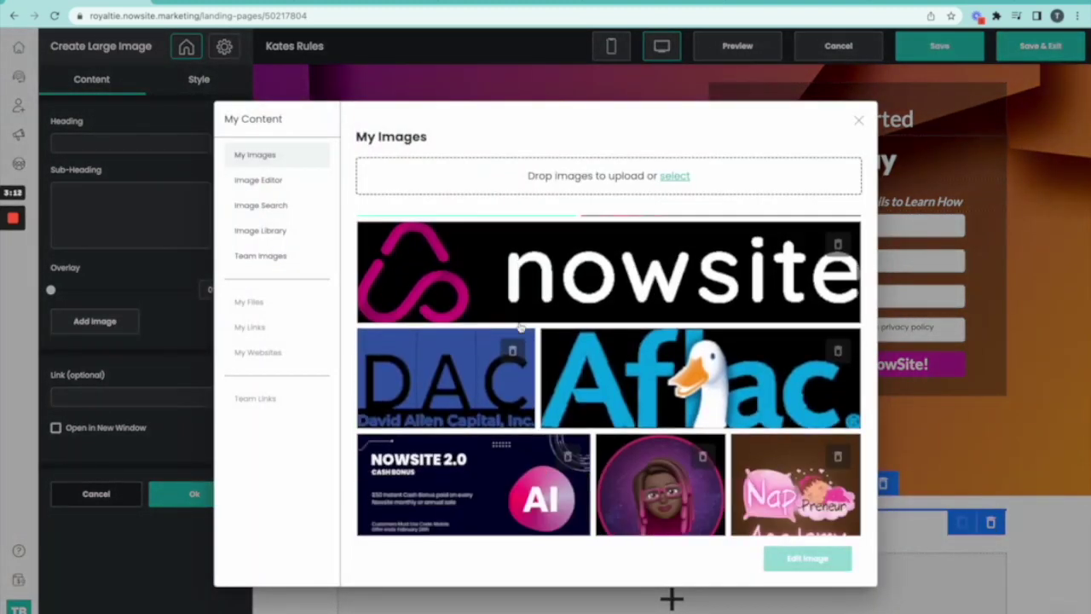
pyautogui.scroll(-3, 511, 320)
pyautogui.click(477, 325)
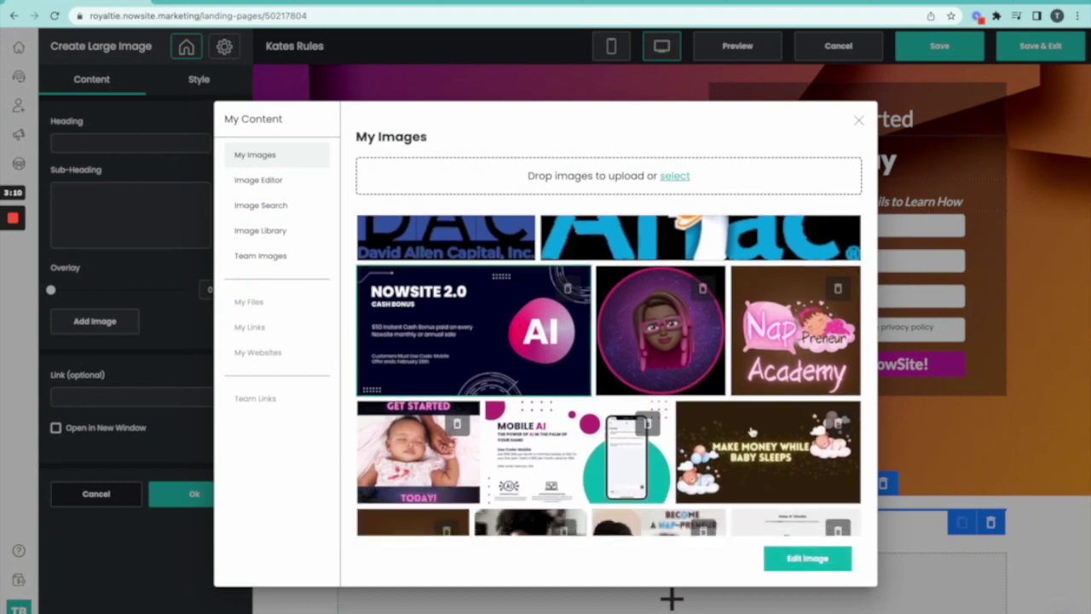
pyautogui.click(814, 561)
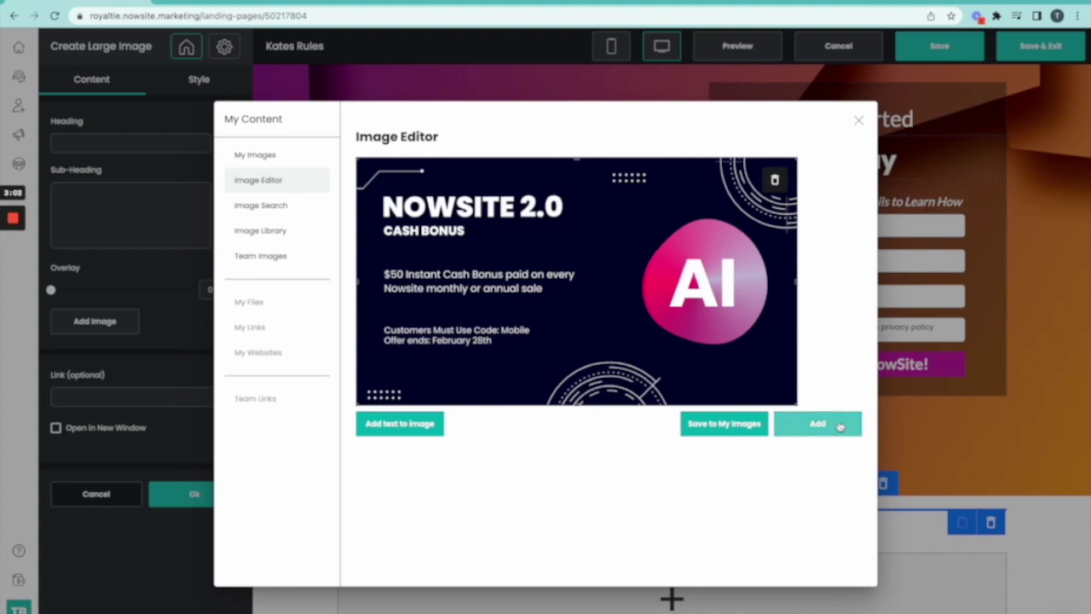
pyautogui.click(840, 425)
# - Reopen the new image section to replace its picture
pyautogui.scroll(-3, 561, 549)
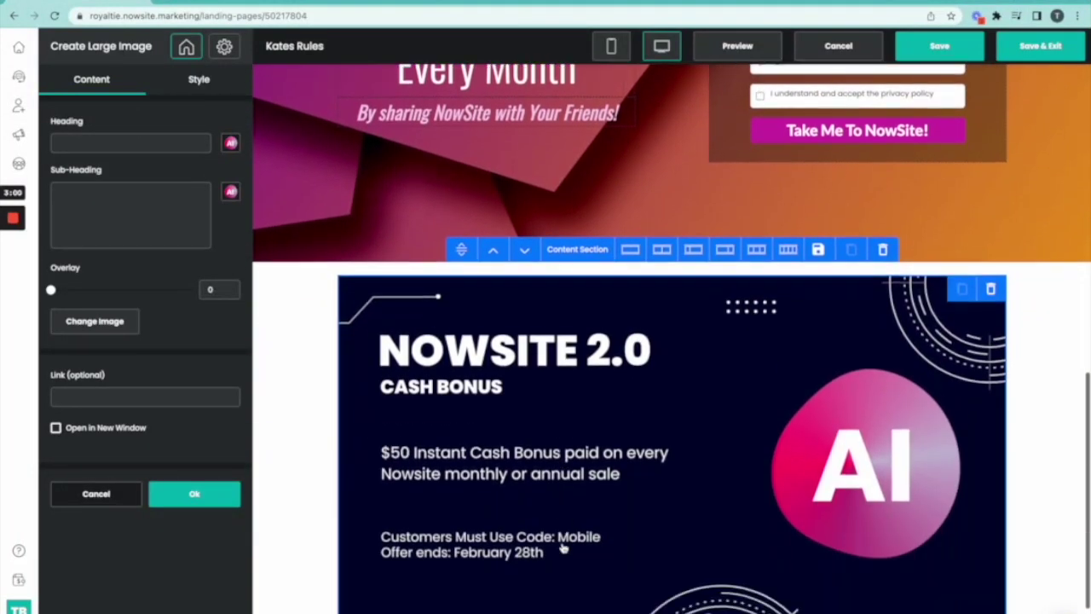
pyautogui.scroll(-2, 563, 548)
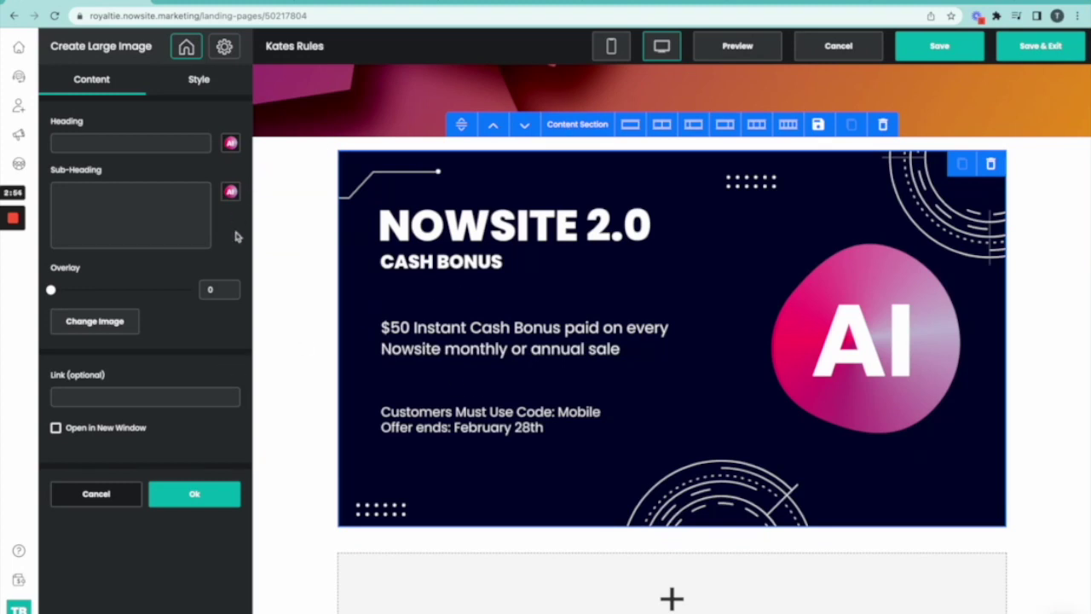
pyautogui.click(107, 321)
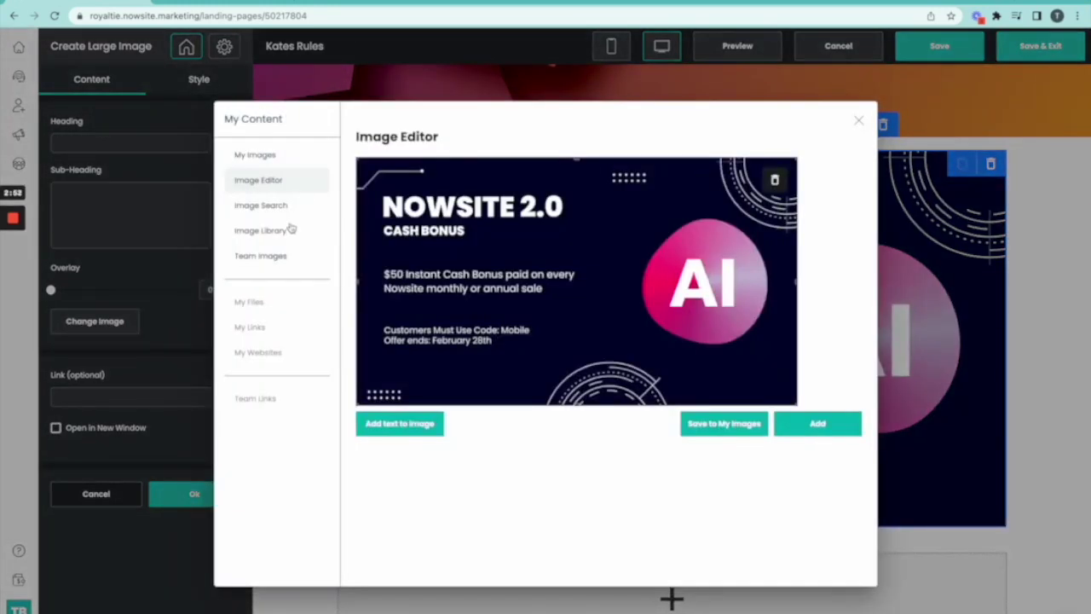
# - Replace the section image with the Mobile AI promo image from My Images
pyautogui.click(307, 164)
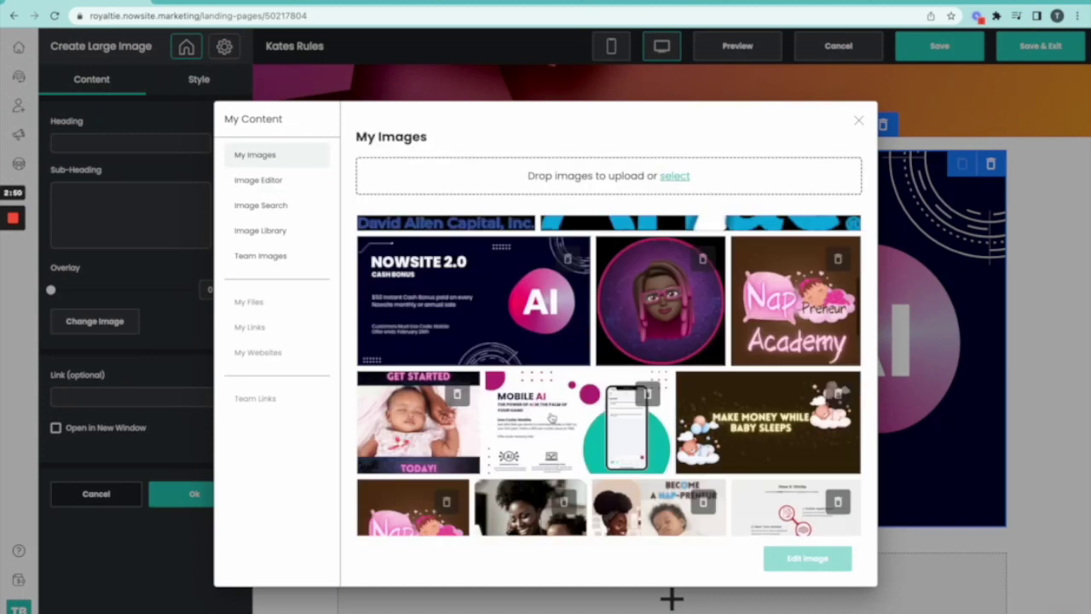
pyautogui.scroll(-3, 550, 419)
pyautogui.scroll(3, 551, 417)
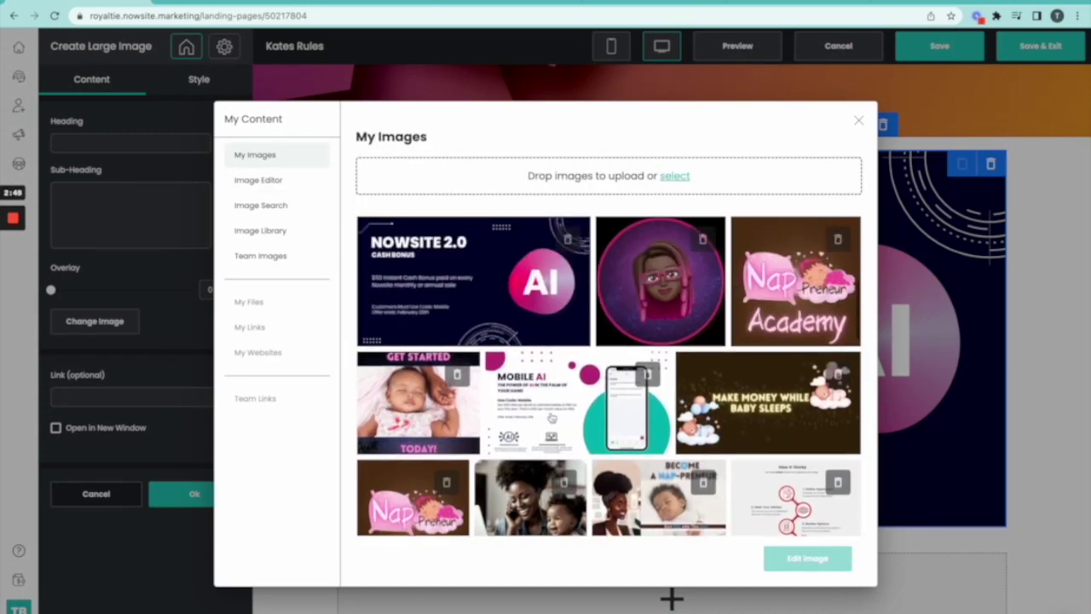
pyautogui.scroll(-2, 551, 418)
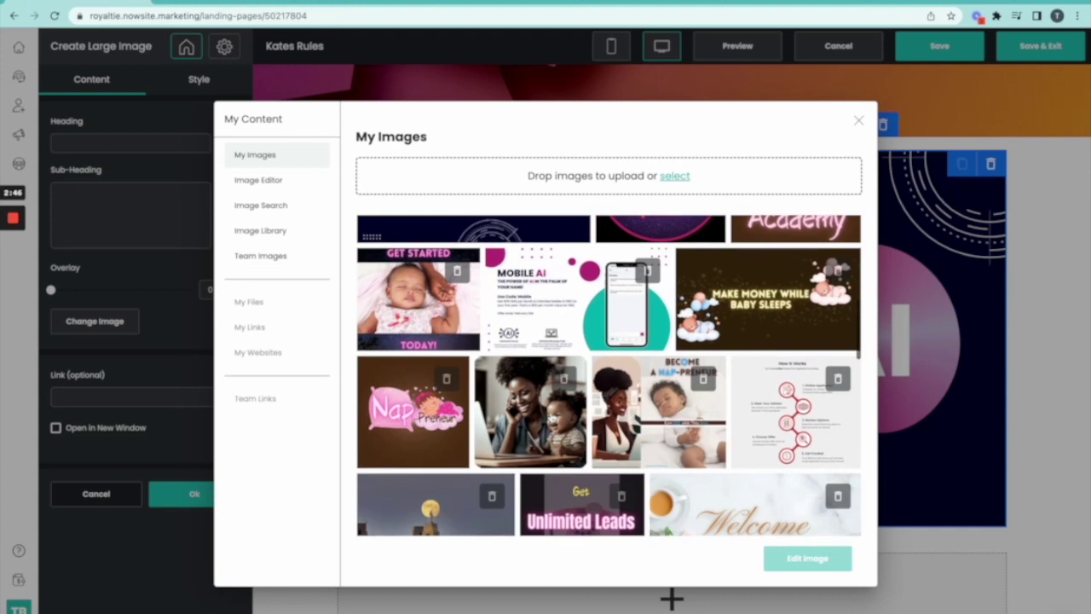
pyautogui.click(525, 303)
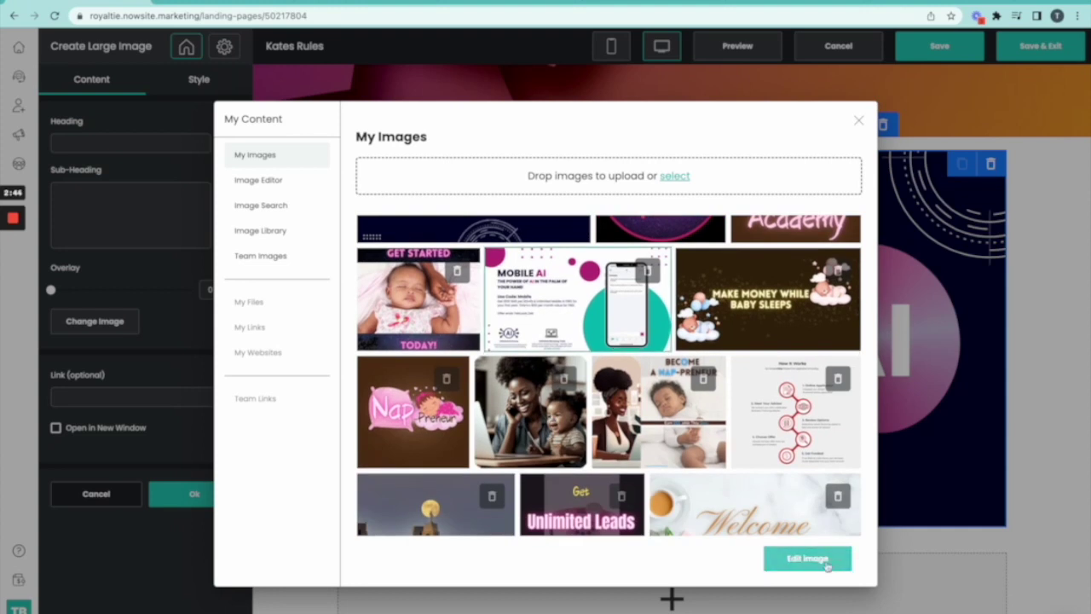
pyautogui.click(825, 556)
pyautogui.click(817, 423)
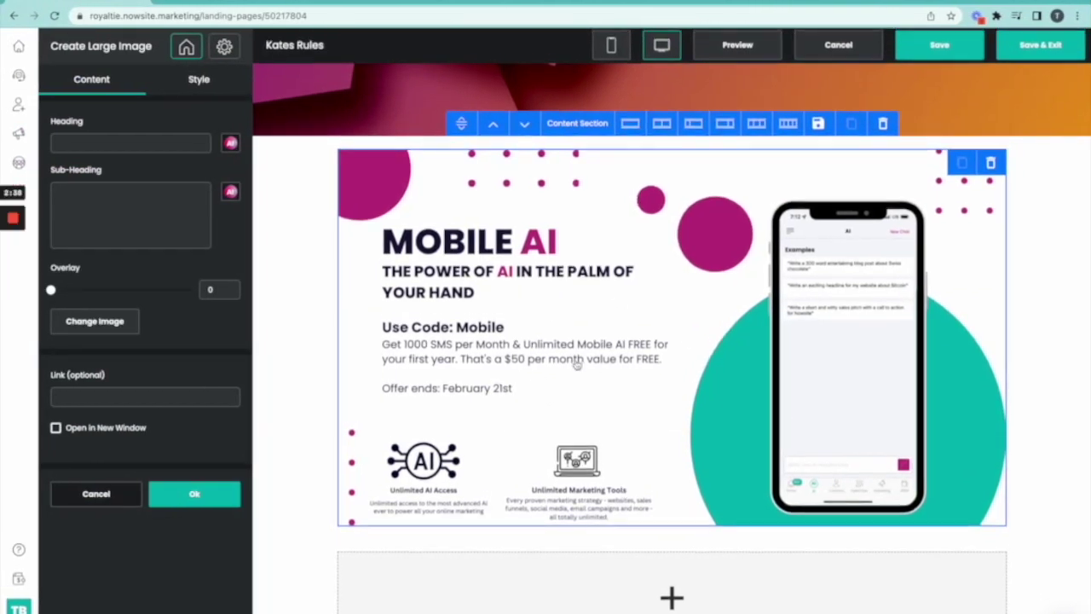
# - Close the image panel and save the Kates Rules page
pyautogui.scroll(2, 563, 341)
pyautogui.scroll(-2, 576, 364)
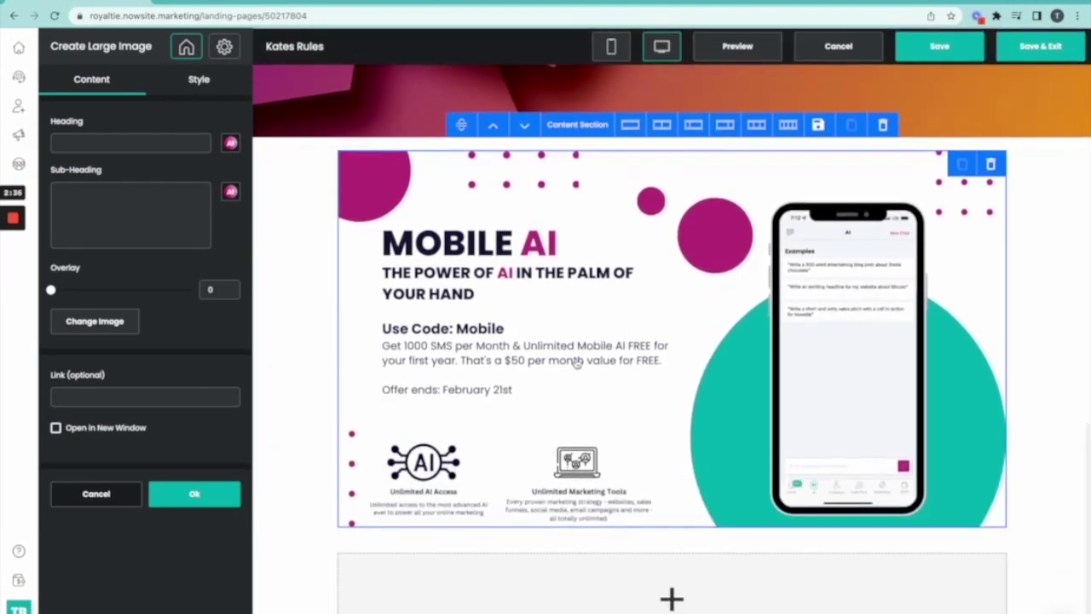
pyautogui.scroll(5, 576, 364)
pyautogui.scroll(1, 576, 365)
pyautogui.scroll(4, 576, 364)
pyautogui.scroll(1, 576, 361)
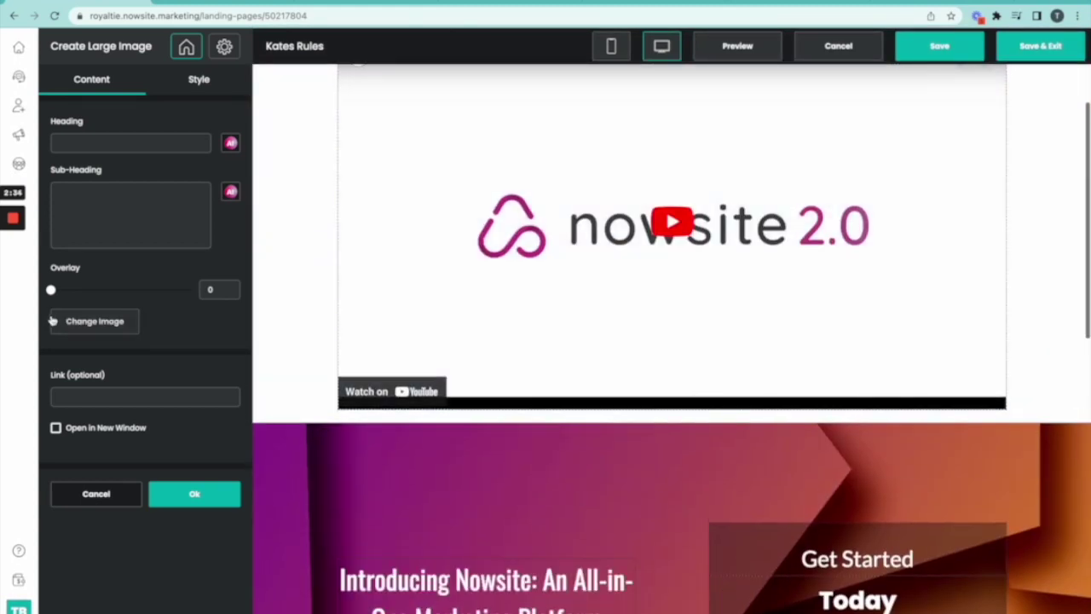
pyautogui.click(165, 495)
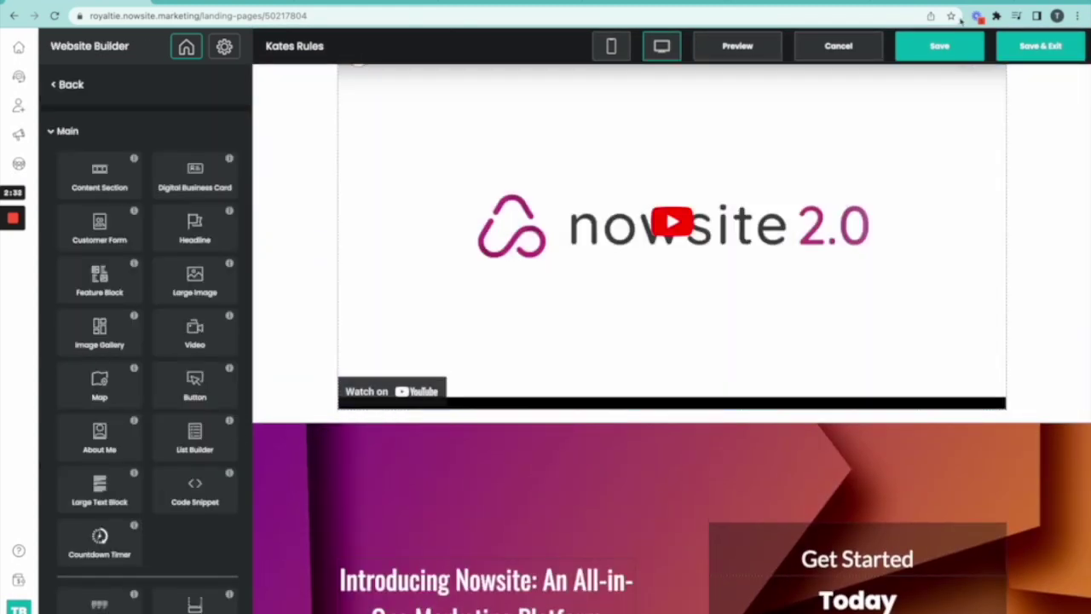
pyautogui.click(939, 51)
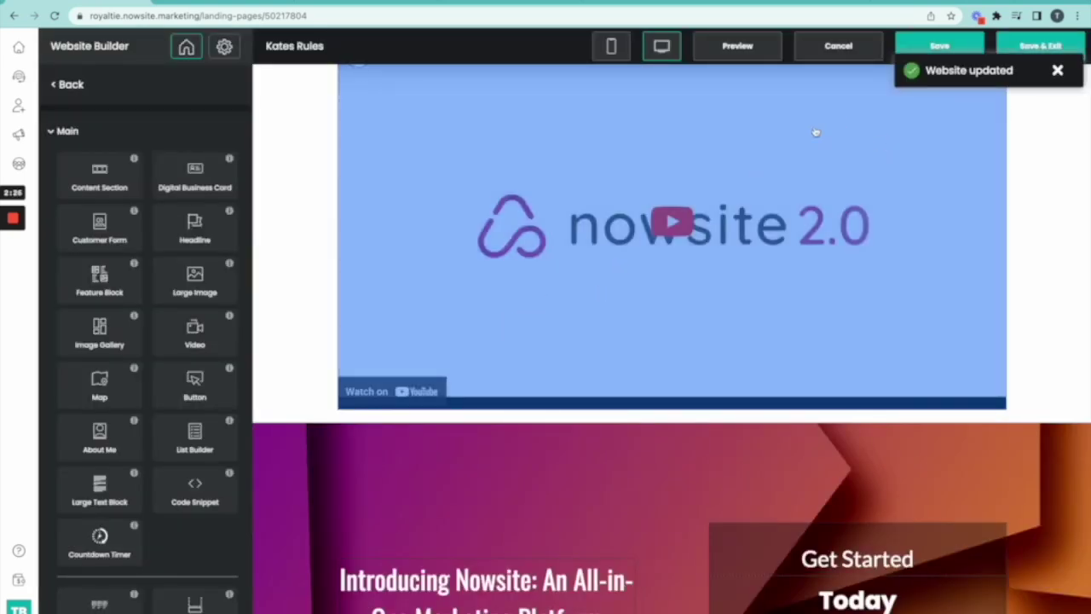
pyautogui.scroll(-5, 664, 296)
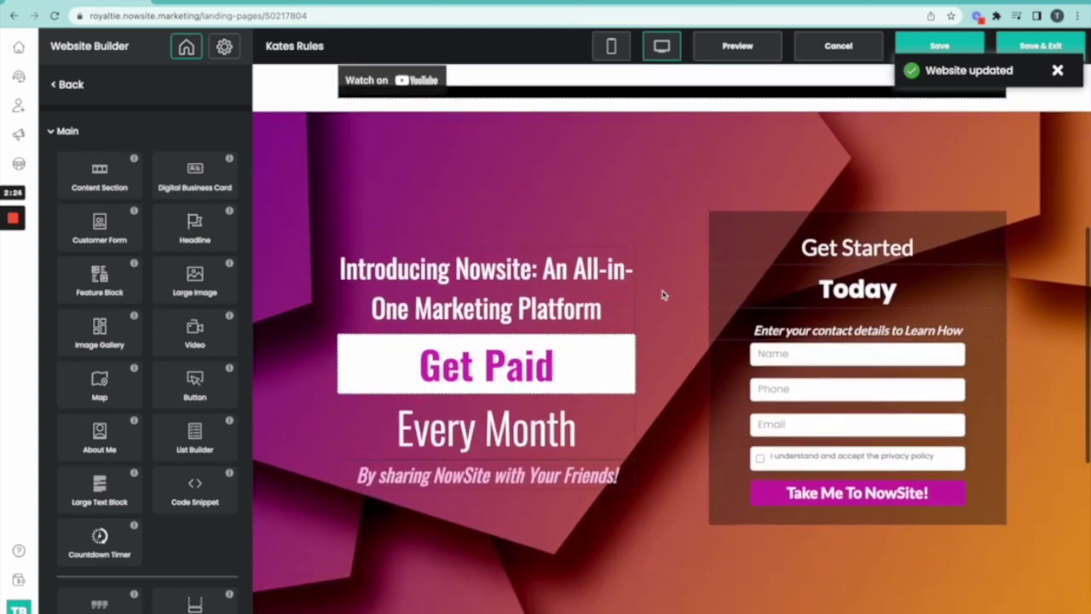
# - Save and exit the editor, then scroll the Marketing websites list to the Kates Rules card
pyautogui.click(1041, 44)
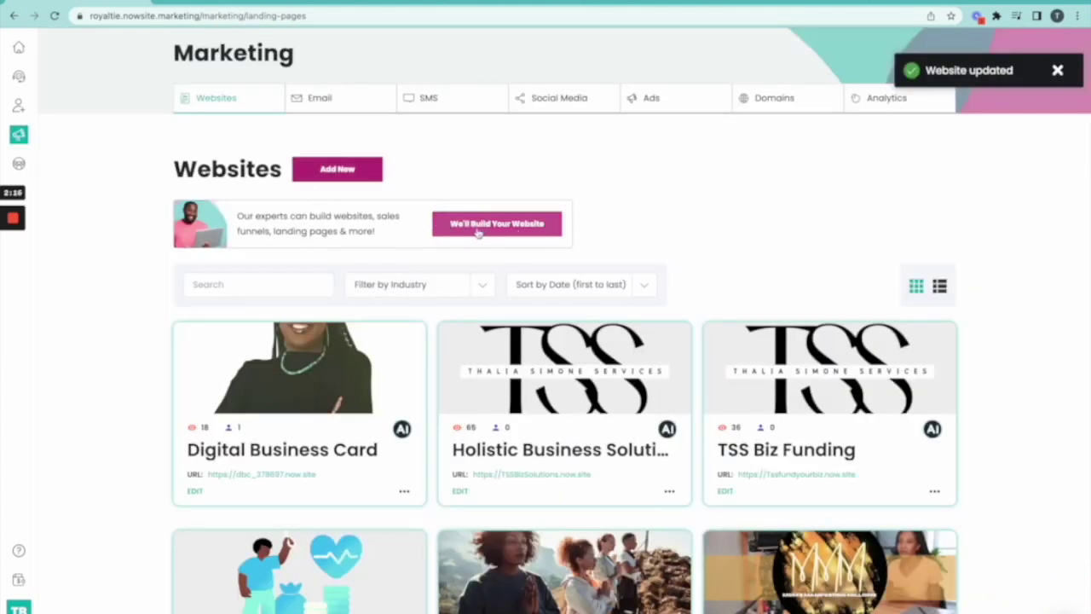
pyautogui.click(535, 227)
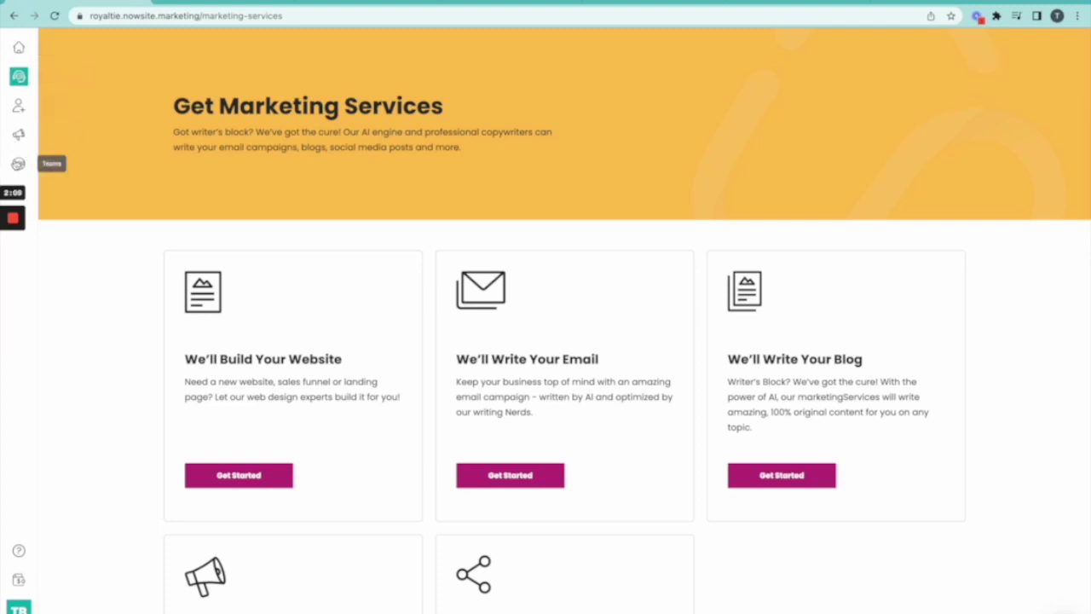
pyautogui.click(19, 134)
pyautogui.scroll(-3, 290, 238)
pyautogui.scroll(-3, 298, 251)
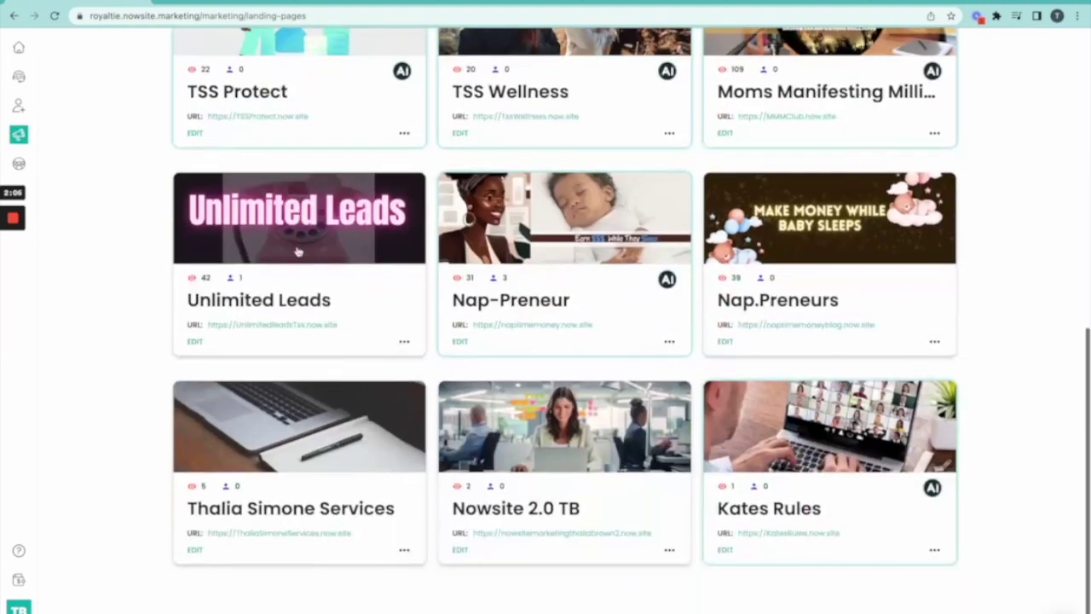
# - Open the live Nowsite 2.0 TB landing page and scroll through it
pyautogui.click(531, 536)
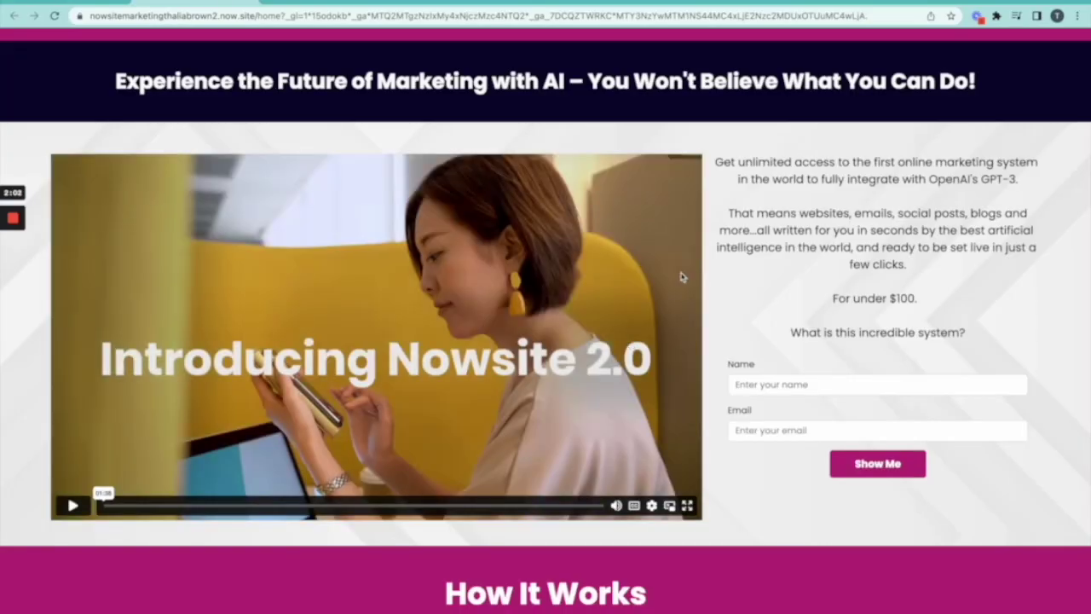
pyautogui.scroll(-1, 681, 277)
pyautogui.scroll(-6, 681, 276)
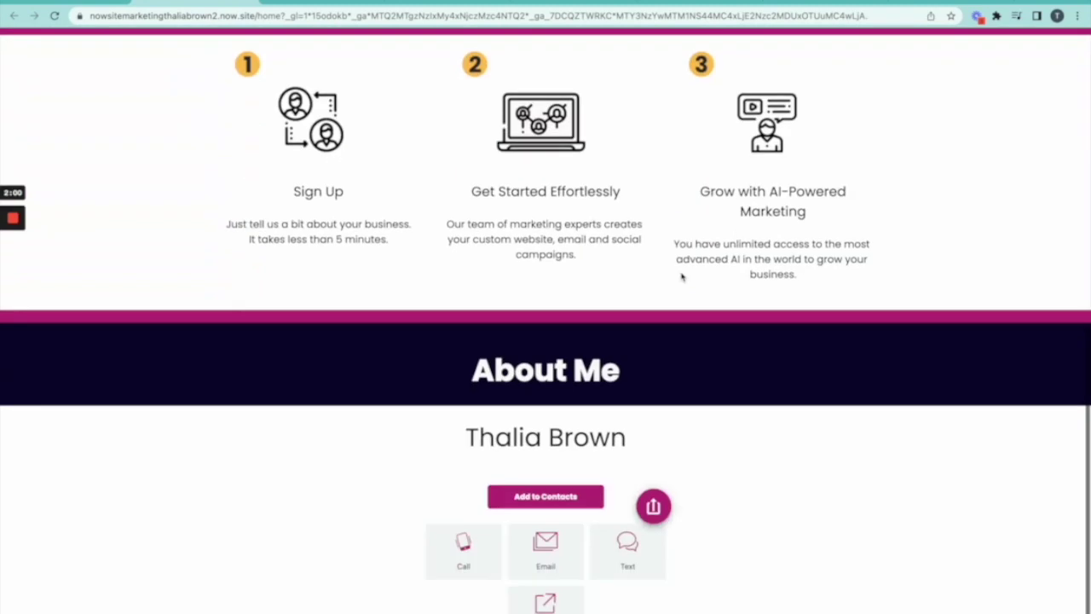
pyautogui.scroll(-1, 681, 277)
pyautogui.scroll(8, 681, 276)
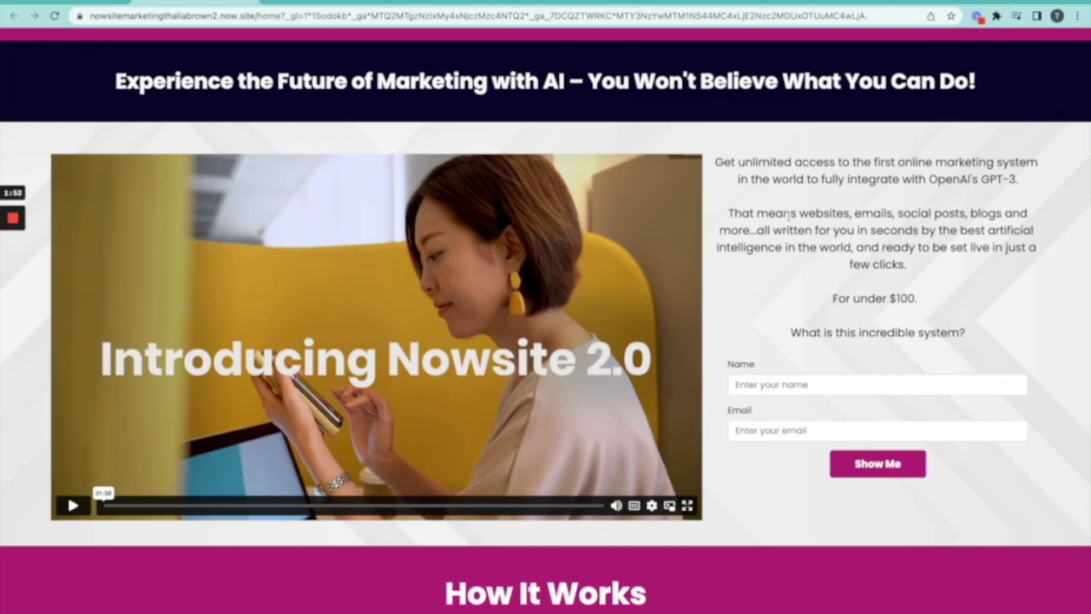
pyautogui.scroll(-8, 870, 458)
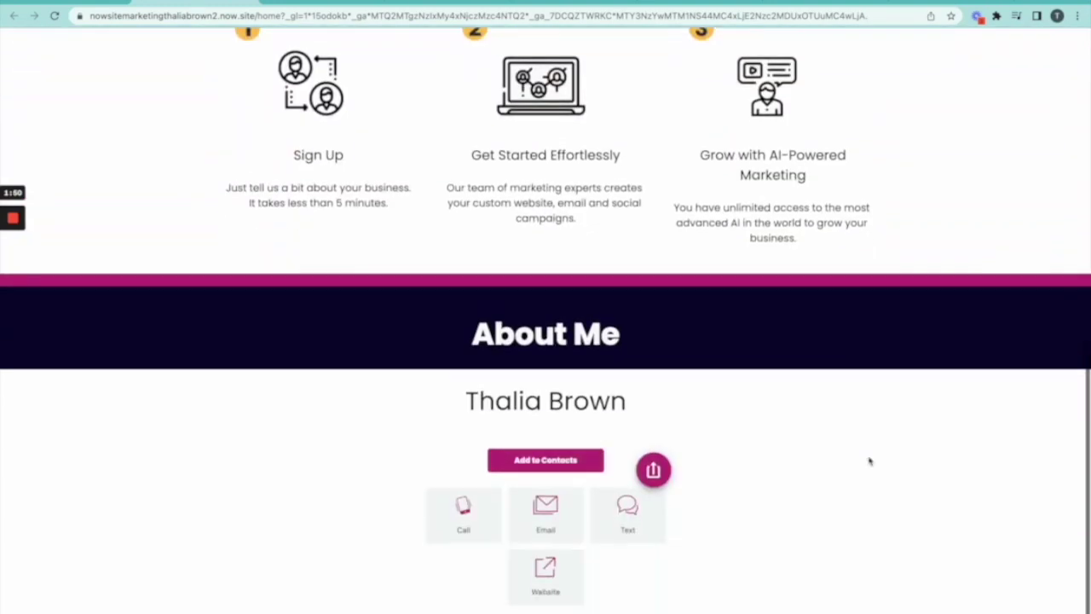
pyautogui.scroll(8, 816, 419)
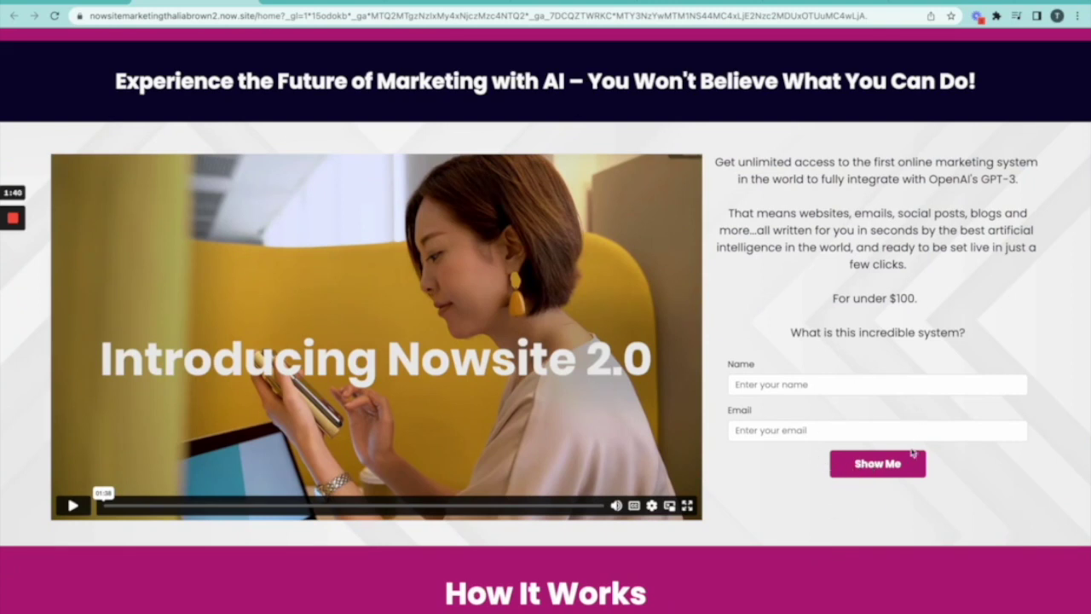
# - Submit the signup form empty so Name and Email show 'This field is required'
pyautogui.click(894, 463)
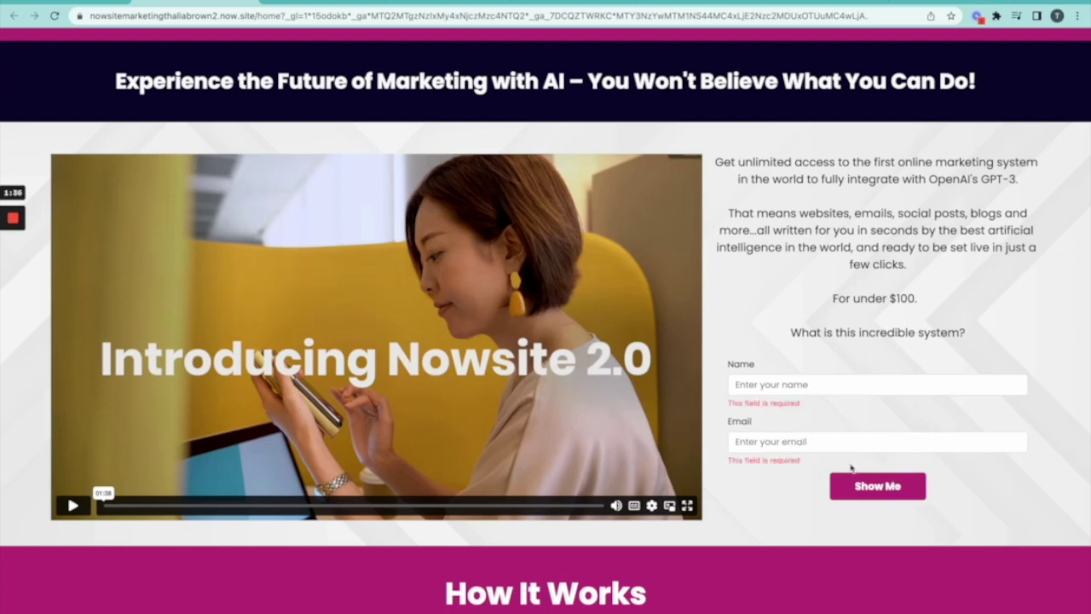
pyautogui.scroll(-7, 851, 467)
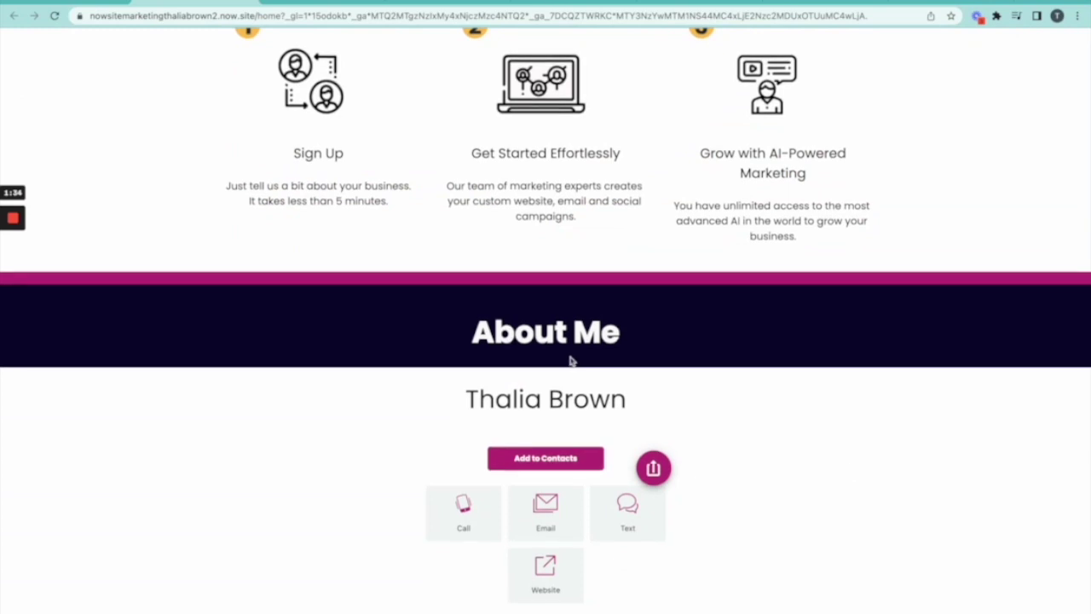
pyautogui.scroll(2, 573, 363)
pyautogui.scroll(5, 573, 362)
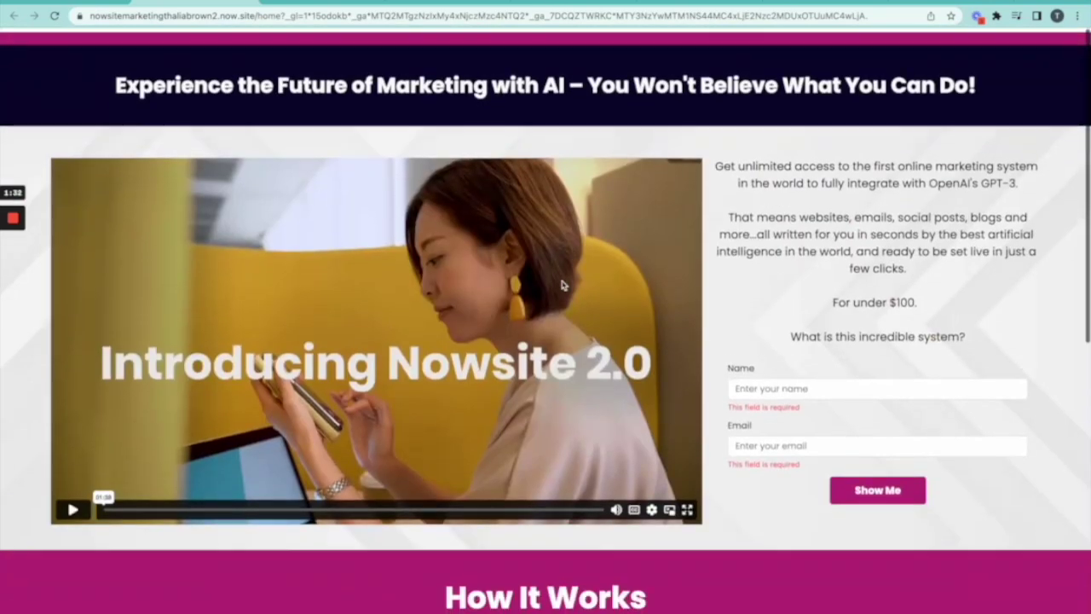